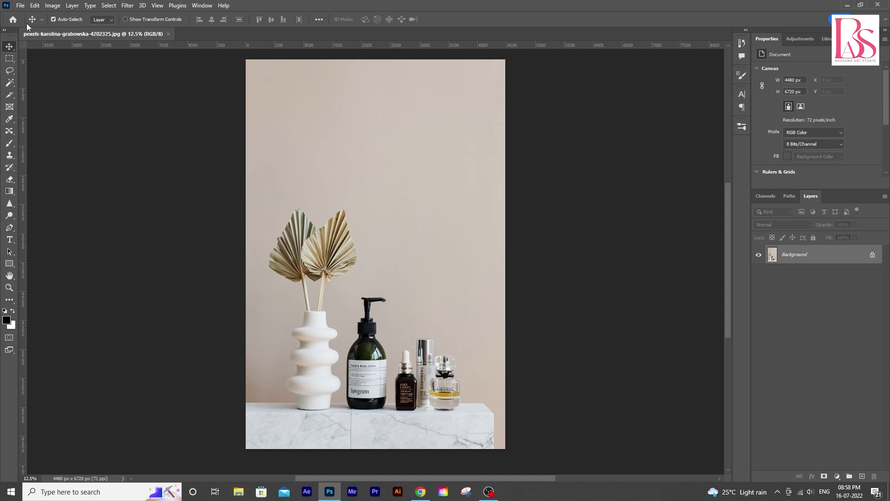
# Create a new 1080 × 1080 px document at 300 pixels/inch in RGB Color with a white background
pyautogui.click(20, 7)
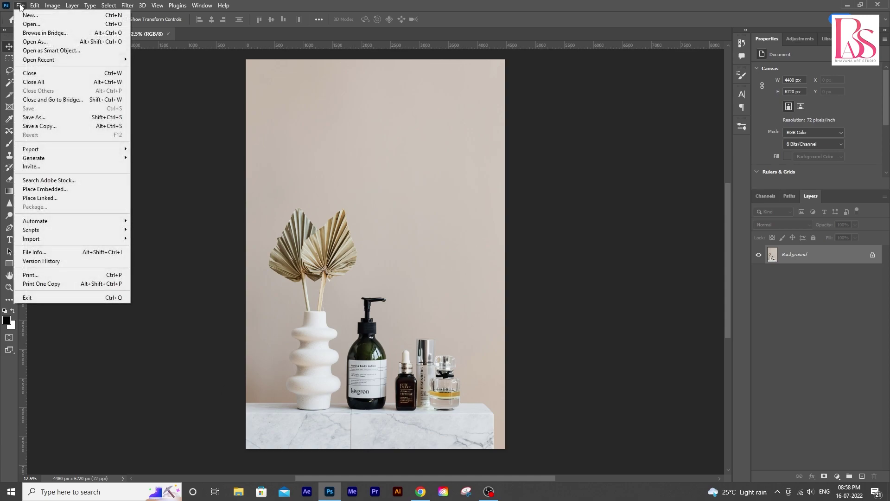
pyautogui.click(49, 18)
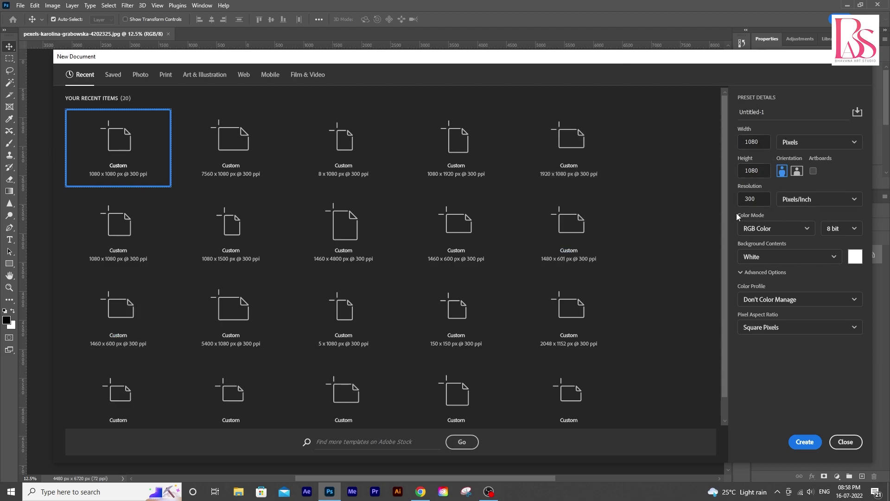
pyautogui.click(804, 443)
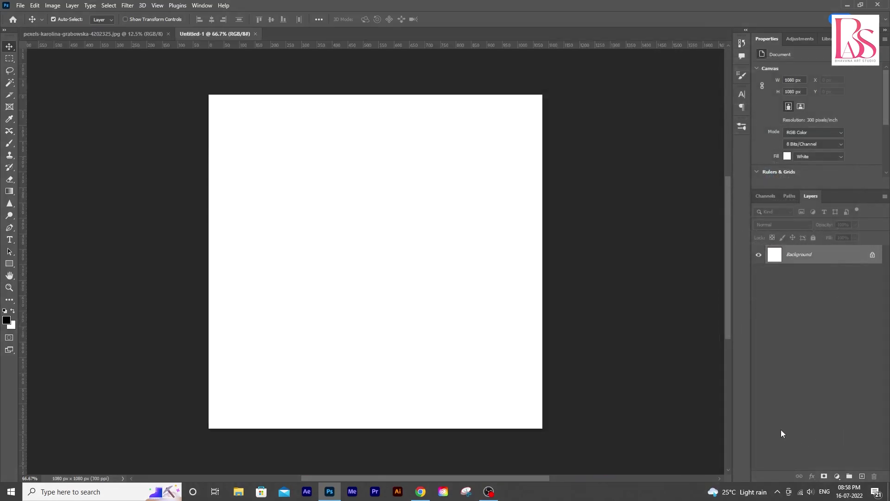
# Copy the Background layer of the product photo into the new Untitled-1 document
pyautogui.click(138, 35)
pyautogui.moveTo(822, 259); pyautogui.dragTo(224, 71)
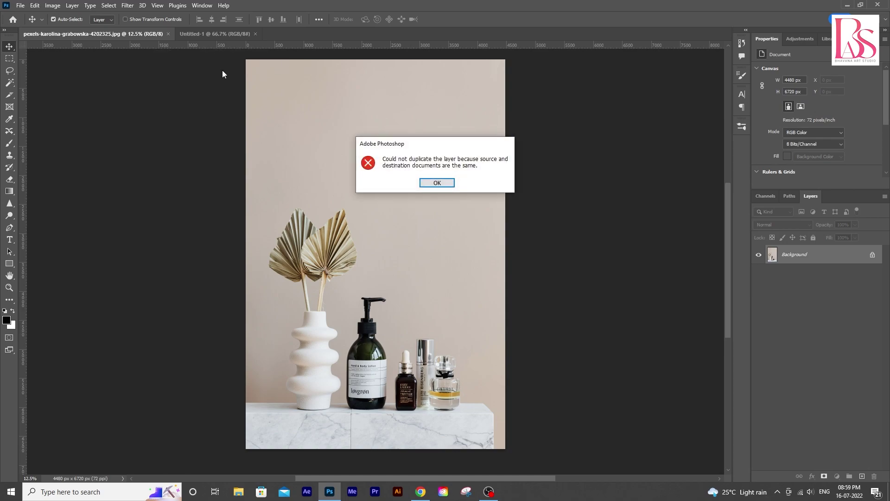
pyautogui.click(434, 183)
pyautogui.moveTo(798, 258); pyautogui.dragTo(407, 250)
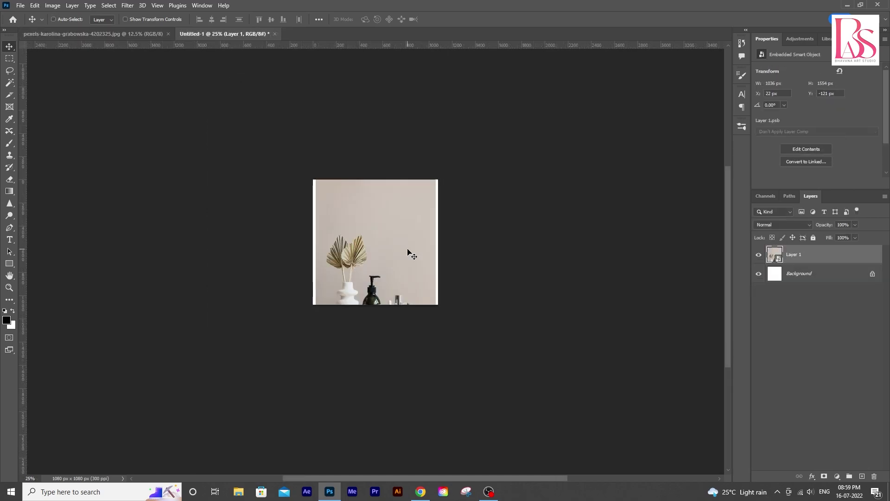
# Convert the copied photo layer, Layer 1, to a Smart Object
pyautogui.press('z')
pyautogui.moveTo(410, 308); pyautogui.dragTo(467, 354)
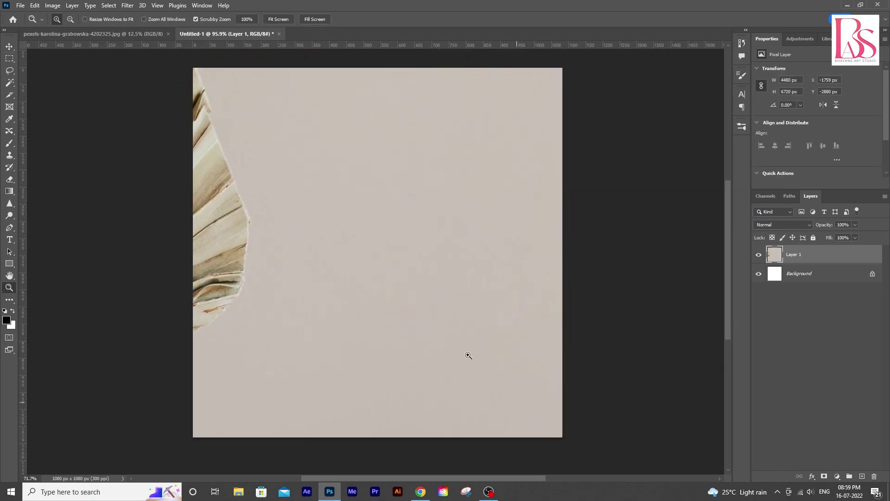
pyautogui.press('v')
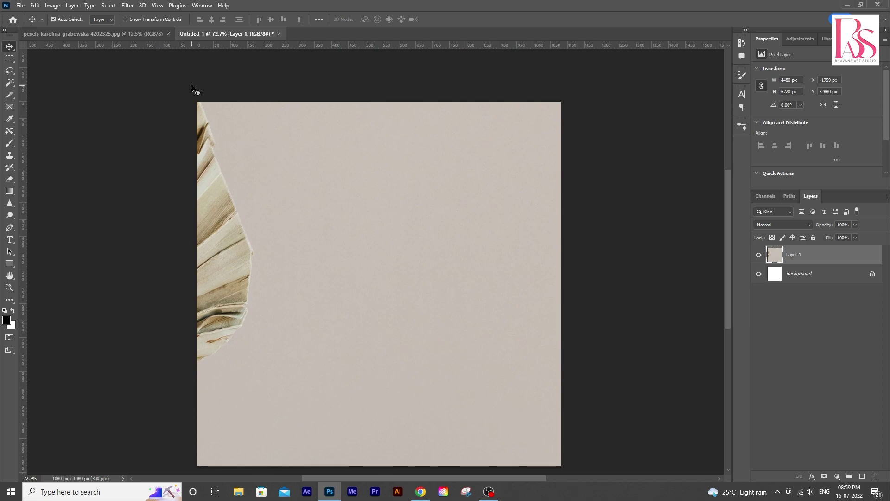
pyautogui.rightClick(827, 259)
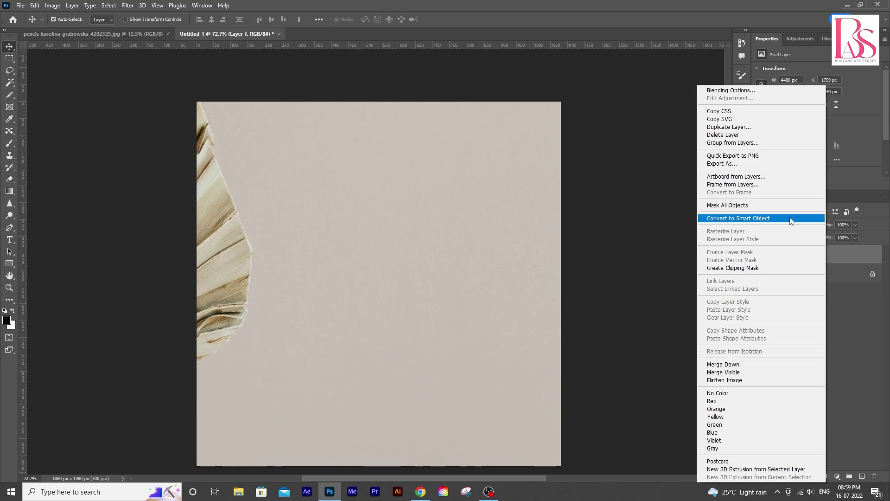
pyautogui.click(731, 221)
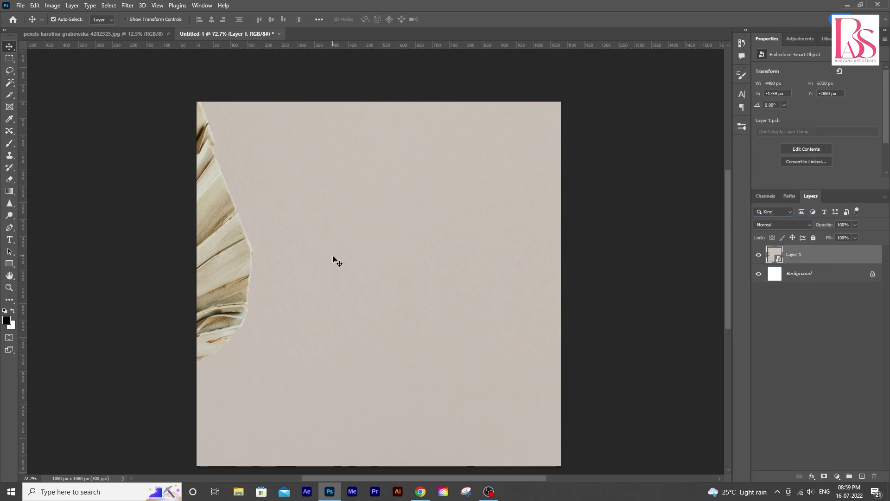
# Scale the photo layer down to about 788 × 1182 px and place it within the canvas
pyautogui.hotkey('ctrl', '-')
pyautogui.hotkey('ctrl', '-')
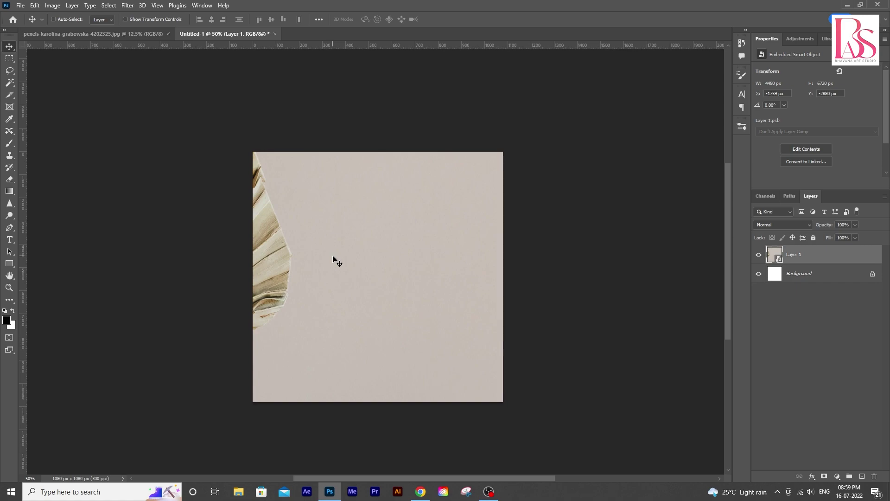
pyautogui.hotkey('ctrl', 't')
pyautogui.hotkey('ctrl', '-')
pyautogui.hotkey('ctrl', '-')
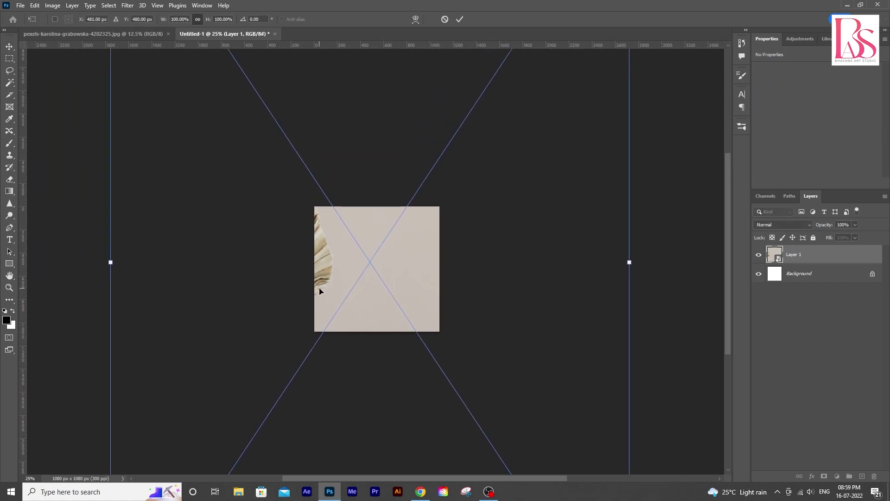
pyautogui.moveTo(112, 262); pyautogui.dragTo(404, 353)
pyautogui.press('Return')
# Enlarge the photo to about 34% scale and move it so it covers the full canvas width
pyautogui.press('z')
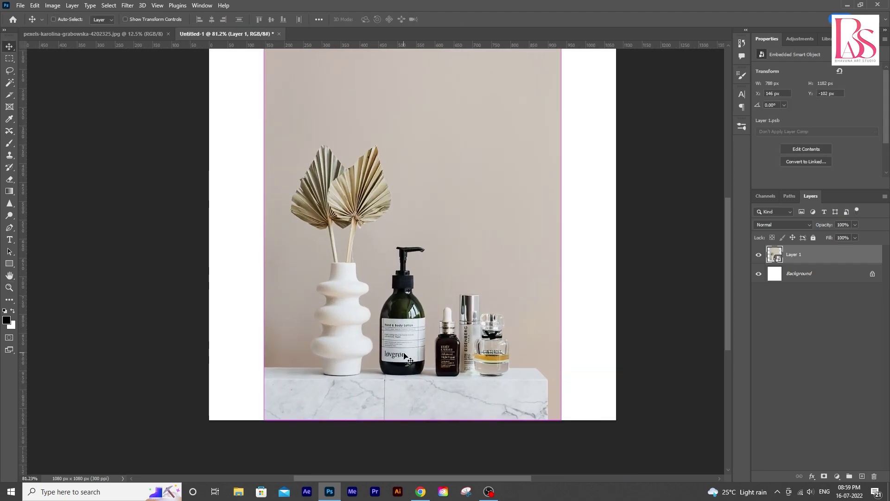
pyautogui.hotkey('ctrl', 't')
pyautogui.moveTo(264, 244); pyautogui.dragTo(93, 217)
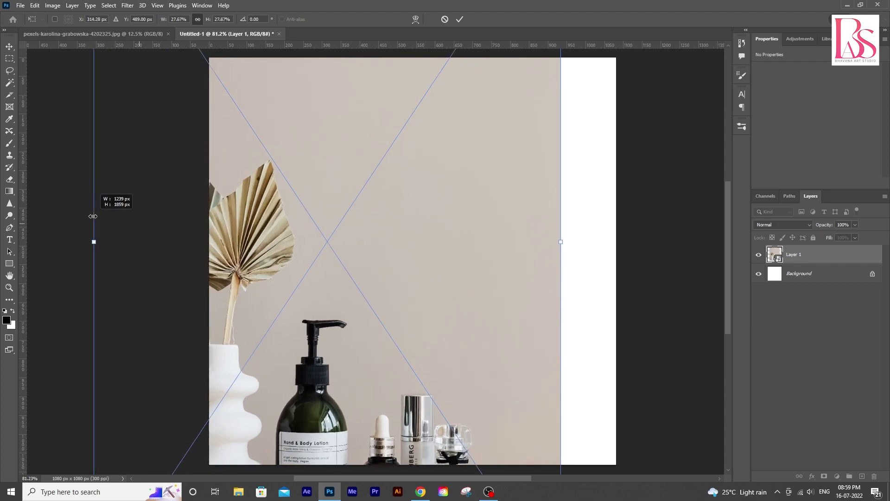
pyautogui.moveTo(362, 340); pyautogui.dragTo(397, 234)
pyautogui.scroll(2, 419, 318)
pyautogui.moveTo(597, 191); pyautogui.dragTo(700, 195)
pyautogui.scroll(-3, 600, 299)
pyautogui.moveTo(470, 391); pyautogui.dragTo(429, 314)
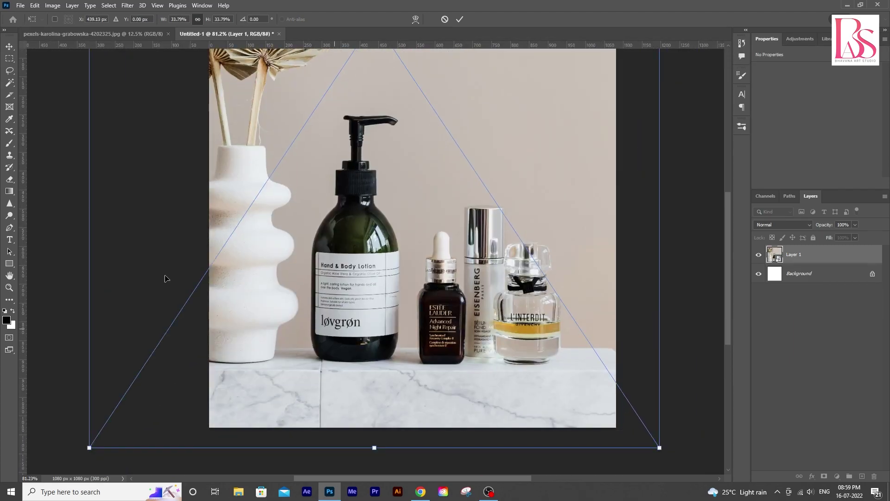
# Enlarge the photo further to about 43% scale and position the lotion bottle near the canvas centre
pyautogui.scroll(1, 112, 224)
pyautogui.moveTo(89, 153); pyautogui.dragTo(23, 153)
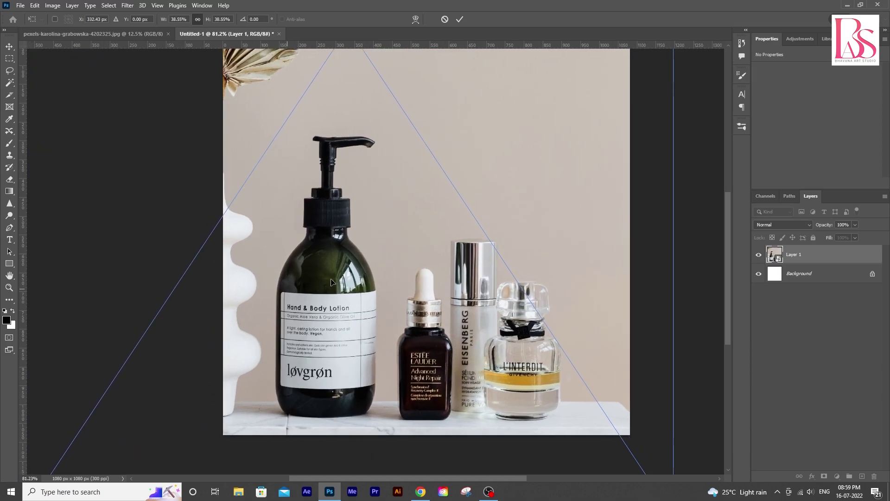
pyautogui.moveTo(288, 290); pyautogui.dragTo(360, 244)
pyautogui.scroll(2, 371, 278)
pyautogui.scroll(-1, 468, 299)
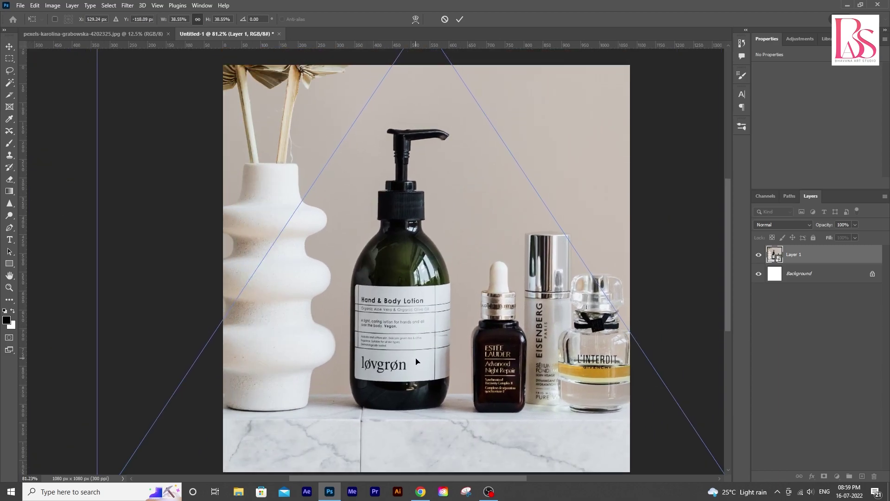
pyautogui.moveTo(96, 213); pyautogui.dragTo(23, 212)
pyautogui.scroll(-3, 352, 330)
pyautogui.moveTo(409, 328); pyautogui.dragTo(455, 302)
pyautogui.press('Return')
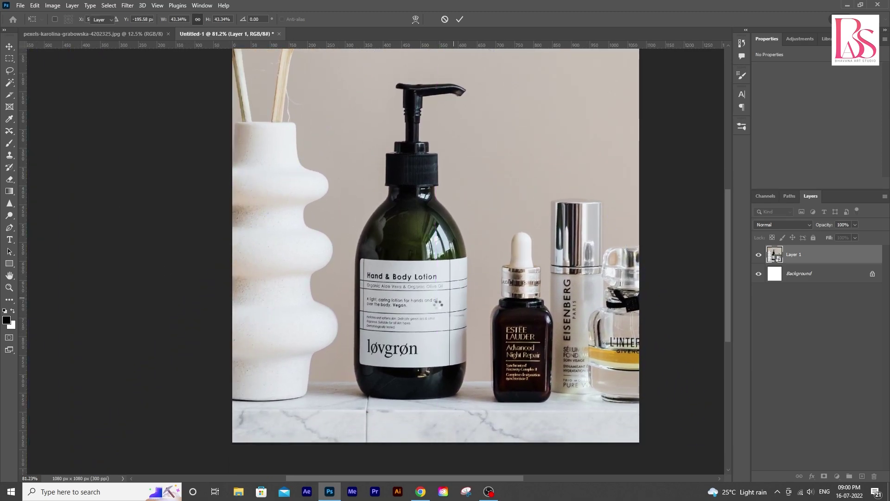
# Start a Pen tool shape at the lotion bottle's lower-left base and curve it up the left side
pyautogui.scroll(-4, 459, 297)
pyautogui.scroll(2, 438, 237)
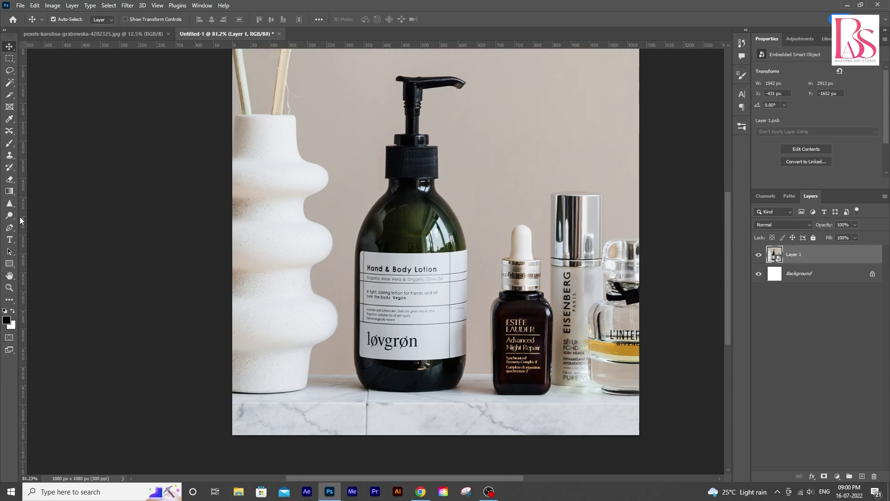
pyautogui.click(10, 228)
pyautogui.scroll(-2, 365, 337)
pyautogui.press('z')
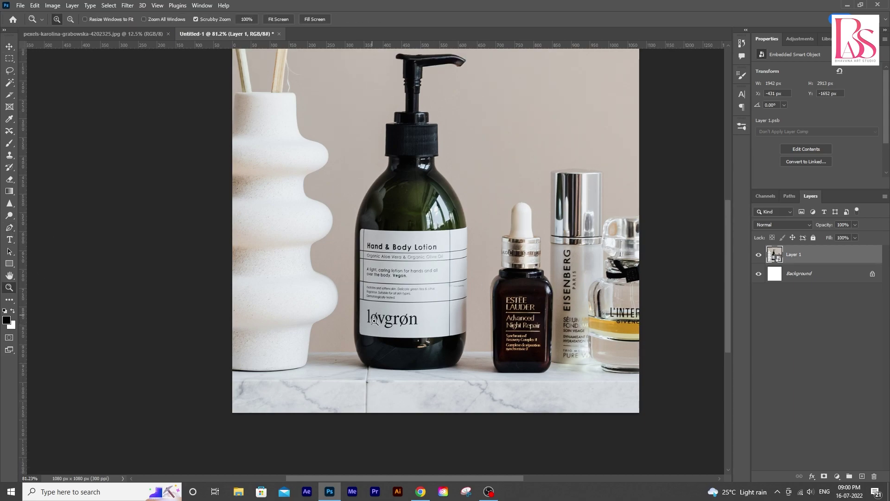
pyautogui.moveTo(370, 338); pyautogui.dragTo(367, 388)
pyautogui.press('p')
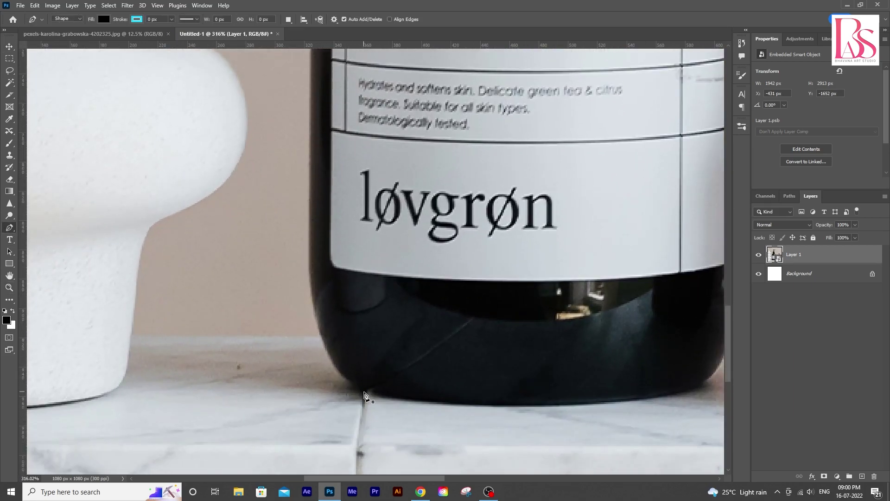
pyautogui.click(363, 387)
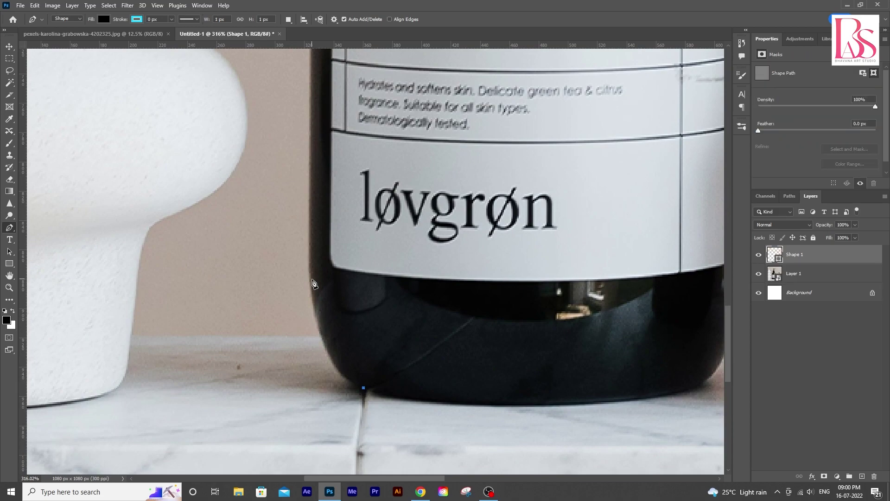
pyautogui.moveTo(309, 255); pyautogui.dragTo(309, 140)
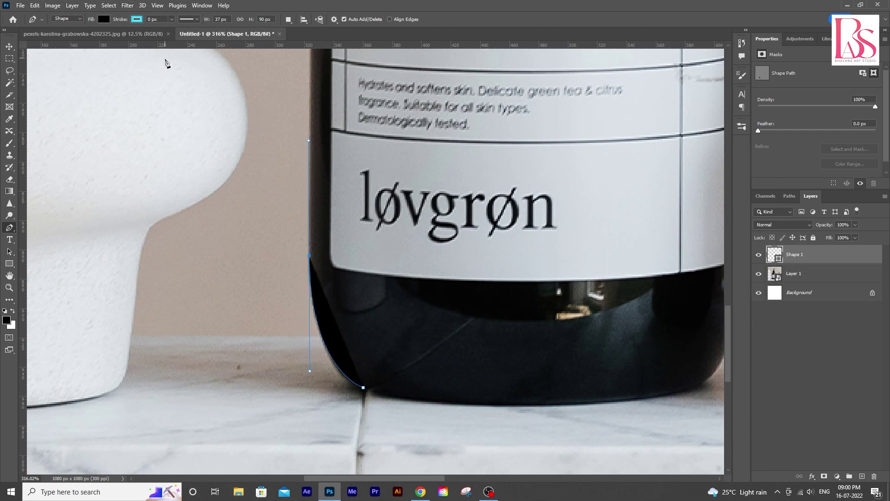
# Set the pen shape's fill to none and remove the upper handle of the last anchor point
pyautogui.click(104, 19)
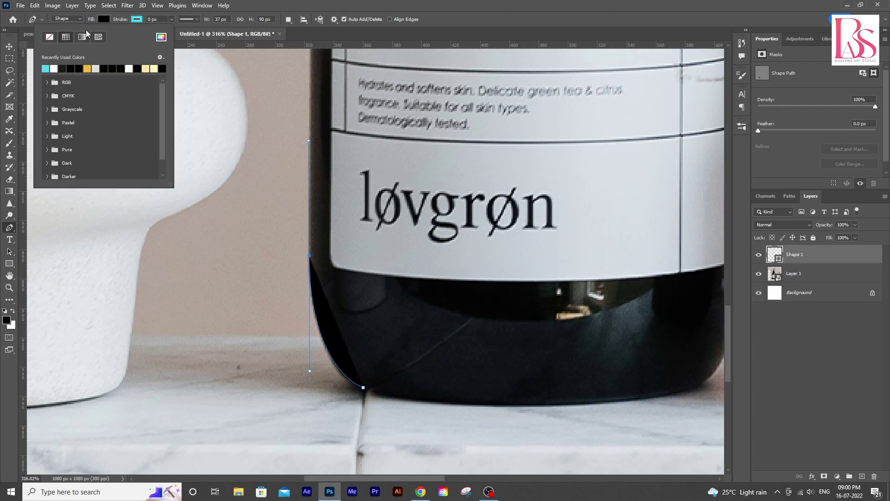
pyautogui.click(49, 37)
pyautogui.scroll(2, 306, 276)
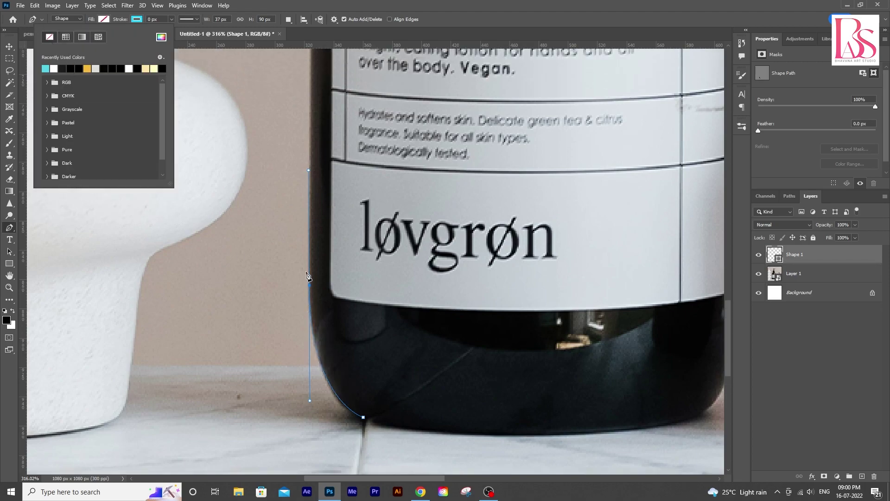
pyautogui.click(310, 290)
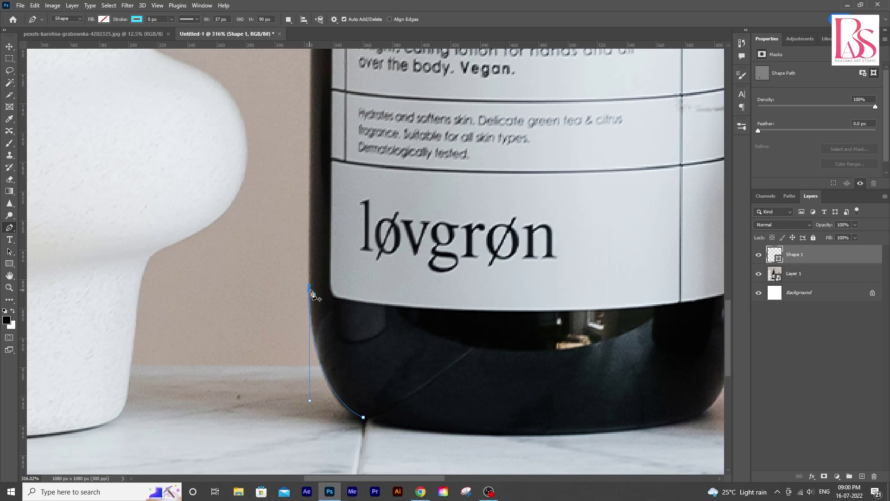
# Trace the outline up the bottle's left side and along the curved left shoulder
pyautogui.scroll(-2, 311, 278)
pyautogui.scroll(9, 314, 138)
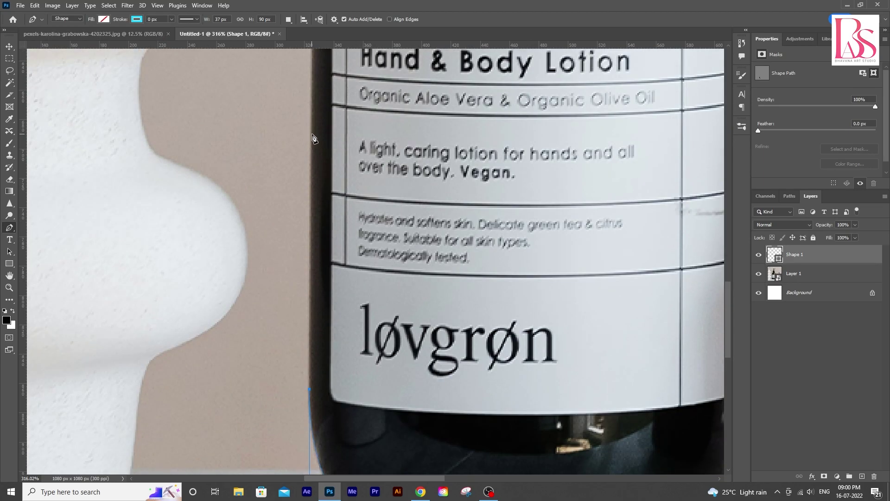
pyautogui.click(311, 130)
pyautogui.scroll(8, 316, 148)
pyautogui.scroll(3, 329, 145)
pyautogui.moveTo(320, 167); pyautogui.dragTo(387, 103)
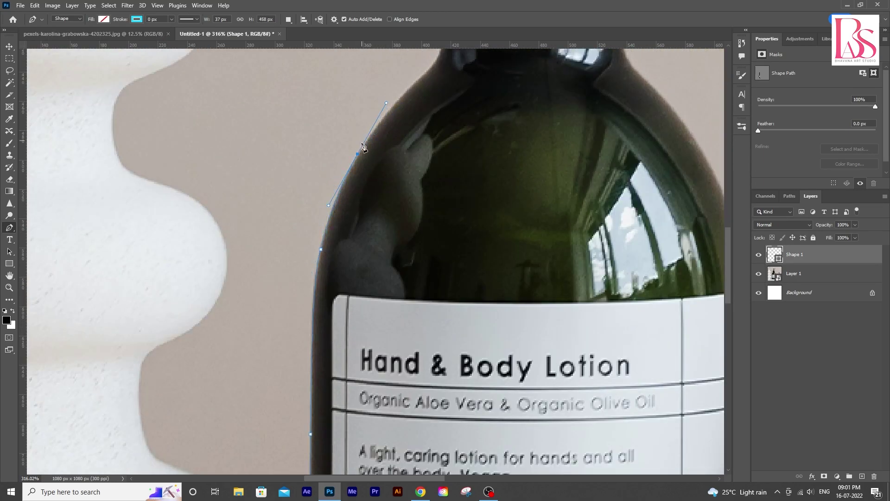
pyautogui.hotkey('ctrl', 'z')
pyautogui.moveTo(366, 143); pyautogui.dragTo(387, 106)
# Trace the left side of the bottle's neck, ribbed cap and collar up onto the pump stem
pyautogui.moveTo(439, 65); pyautogui.dragTo(359, 214)
pyautogui.click(333, 185)
pyautogui.click(318, 184)
pyautogui.click(320, 60)
pyautogui.scroll(6, 355, 150)
pyautogui.click(353, 179)
pyautogui.moveTo(363, 175); pyautogui.dragTo(372, 176)
pyautogui.click(397, 173)
pyautogui.scroll(4, 397, 172)
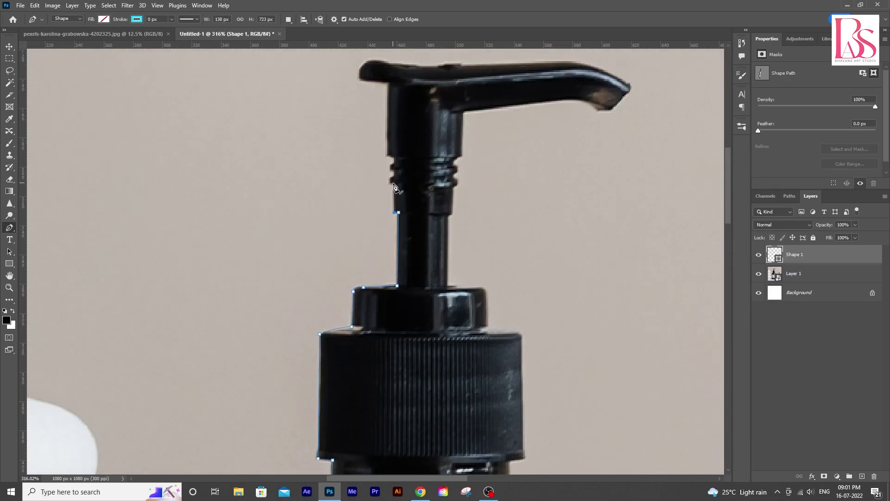
# Trace the small ridges on the left side of the pump stem with closely spaced anchor points
pyautogui.click(394, 183)
pyautogui.click(389, 184)
pyautogui.click(390, 179)
pyautogui.click(393, 175)
pyautogui.click(393, 171)
pyautogui.click(389, 170)
pyautogui.click(391, 165)
pyautogui.click(393, 163)
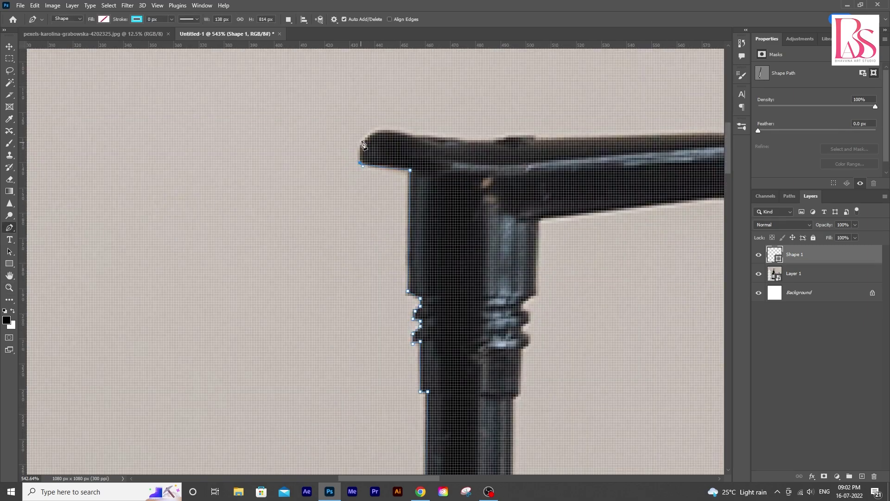
# Trace over the top of the pump head, around the nozzle tip and back along its underside
pyautogui.click(369, 135)
pyautogui.click(405, 134)
pyautogui.scroll(-3, 408, 139)
pyautogui.click(412, 186)
pyautogui.click(513, 190)
pyautogui.click(538, 202)
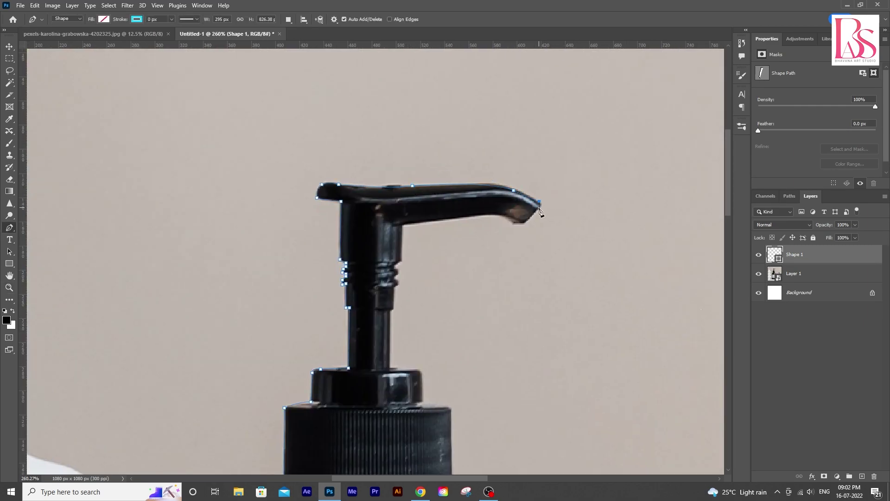
pyautogui.click(524, 223)
pyautogui.click(515, 225)
pyautogui.click(486, 215)
# Trace down the right side of the pump stem and across the top of the collar
pyautogui.click(403, 223)
pyautogui.click(400, 259)
pyautogui.click(395, 286)
pyautogui.click(394, 307)
pyautogui.scroll(-4, 390, 311)
pyautogui.click(390, 242)
pyautogui.click(417, 244)
pyautogui.click(422, 250)
# Trace the right side of the collar and ribbed cap down to the bottle's neck
pyautogui.scroll(3, 423, 258)
pyautogui.click(421, 245)
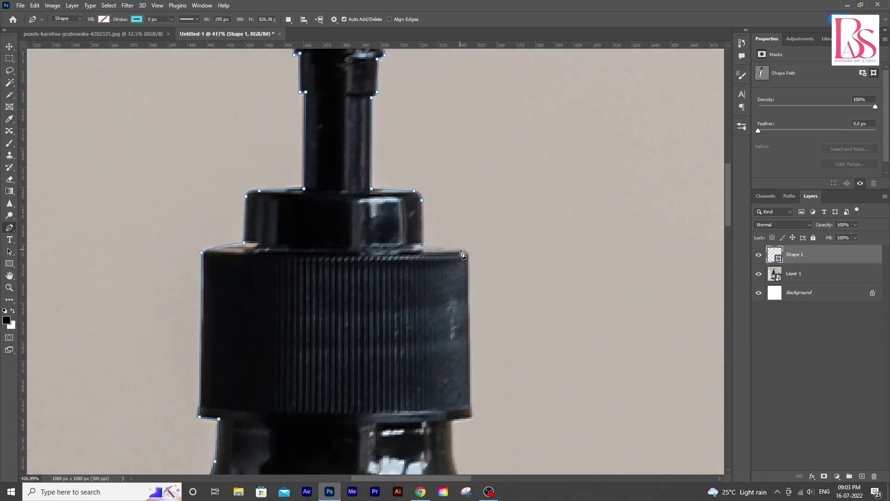
pyautogui.click(466, 250)
pyautogui.scroll(-3, 473, 266)
pyautogui.click(472, 255)
pyautogui.click(453, 256)
pyautogui.click(465, 324)
# Trace the right shoulder, right side and base of the bottle, closing the outline at its starting point
pyautogui.scroll(-2, 468, 329)
pyautogui.moveTo(596, 409); pyautogui.dragTo(494, 208)
pyautogui.moveTo(493, 207); pyautogui.dragTo(499, 249)
pyautogui.scroll(-4, 494, 217)
pyautogui.click(488, 311)
pyautogui.moveTo(433, 438); pyautogui.dragTo(392, 465)
pyautogui.moveTo(392, 465); pyautogui.dragTo(476, 380)
pyautogui.moveTo(331, 383); pyautogui.dragTo(157, 392)
pyautogui.keyDown('alt'); pyautogui.click(332, 382); pyautogui.keyUp('alt')
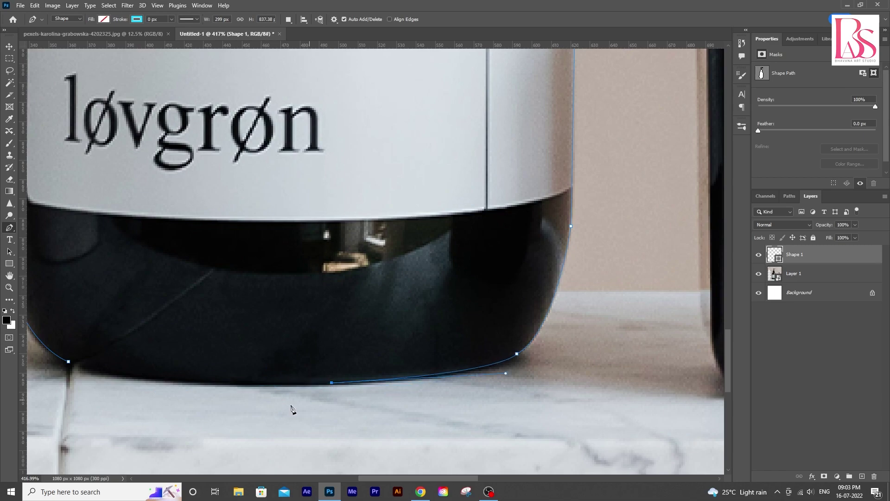
pyautogui.scroll(-8, 291, 408)
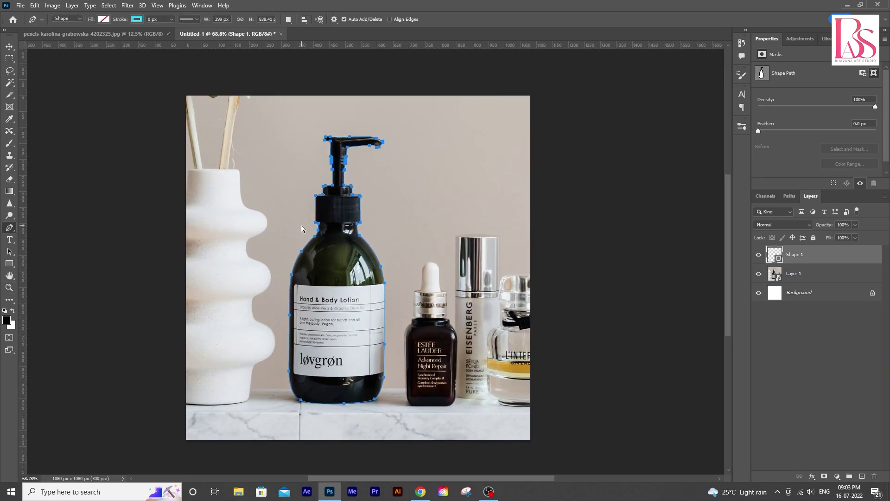
# Load the bottle outline as a selection and make the product photo layer active
pyautogui.hotkey('ctrl', 'Return')
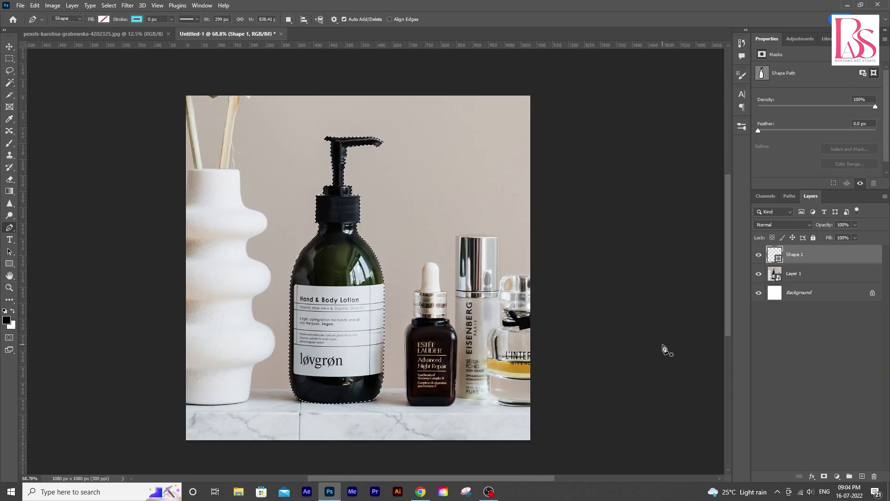
pyautogui.press('v')
pyautogui.click(364, 237)
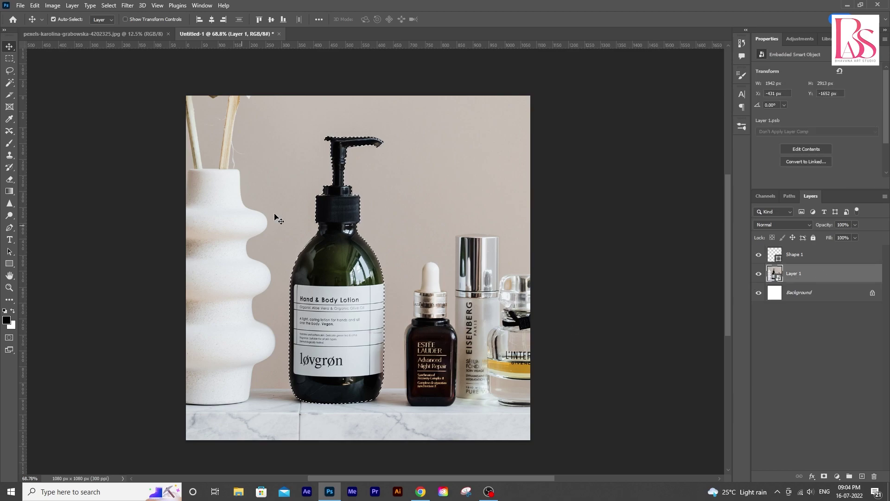
# Mask the product photo layer with the bottle selection, and disable and re-enable the mask to compare the cut-out
pyautogui.click(824, 476)
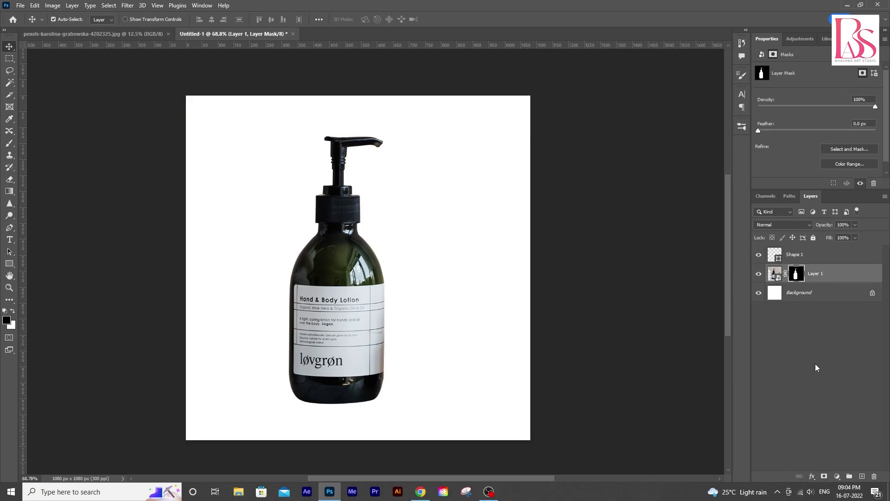
pyautogui.rightClick(800, 271)
pyautogui.click(823, 277)
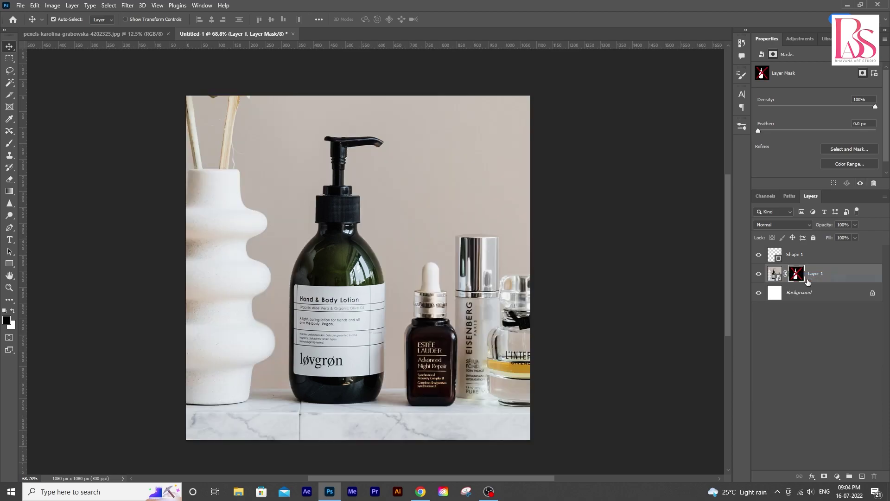
pyautogui.keyDown('shift'); pyautogui.click(802, 276); pyautogui.keyUp('shift')
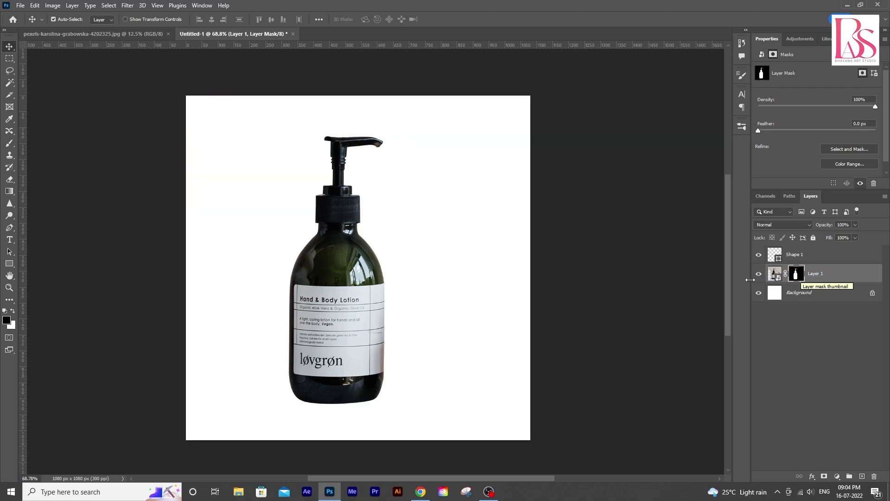
pyautogui.click(353, 337)
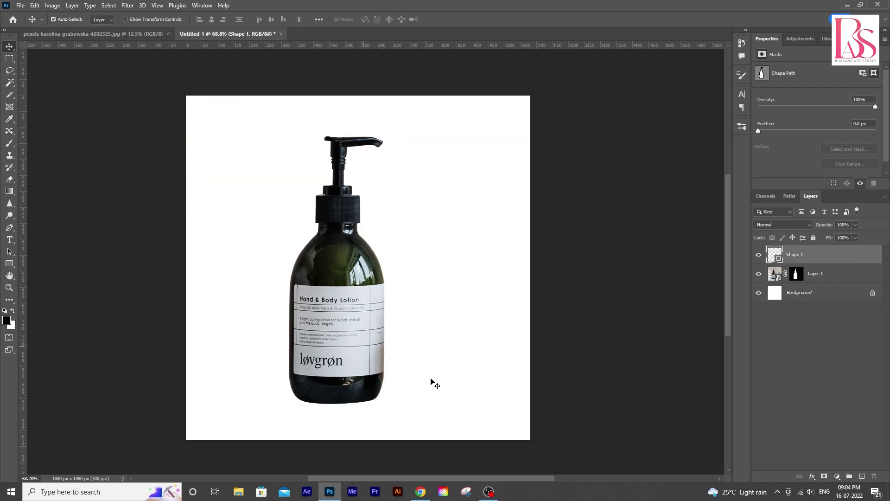
# Add a Solid Color fill layer above the Background in a muted light green based on the bottle's green glass
pyautogui.click(815, 295)
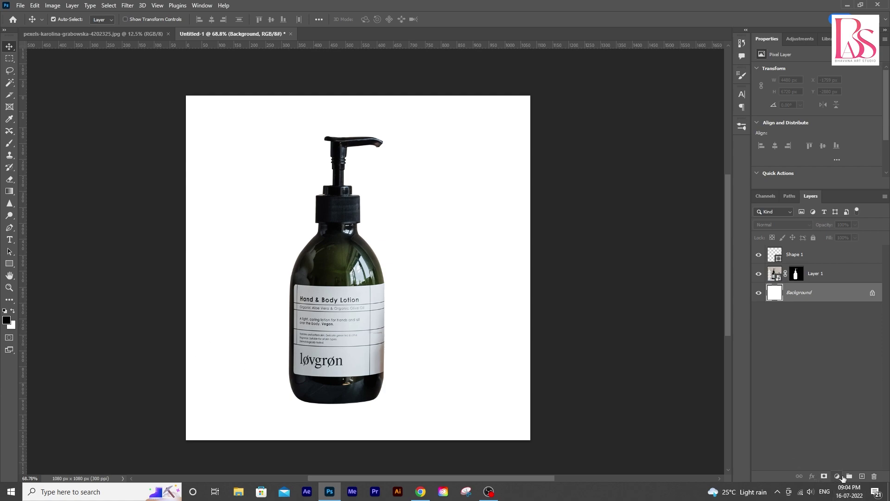
pyautogui.click(842, 477)
pyautogui.click(833, 313)
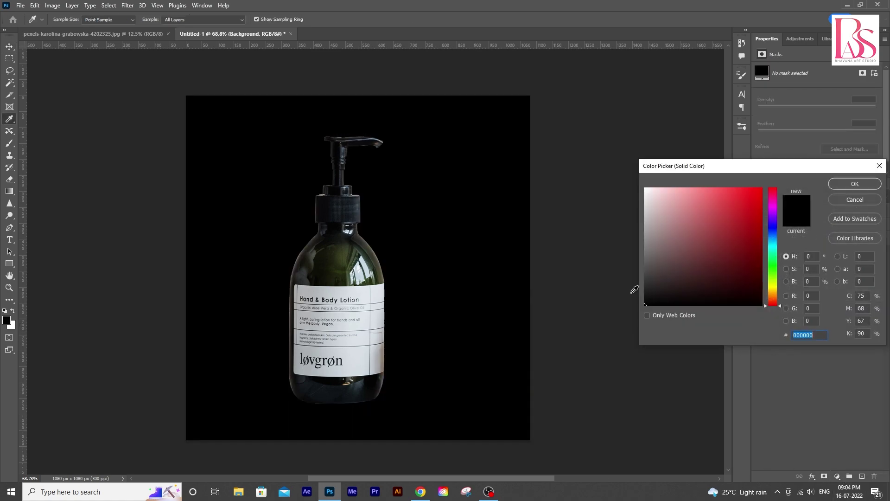
pyautogui.click(348, 244)
pyautogui.moveTo(672, 218); pyautogui.dragTo(676, 213)
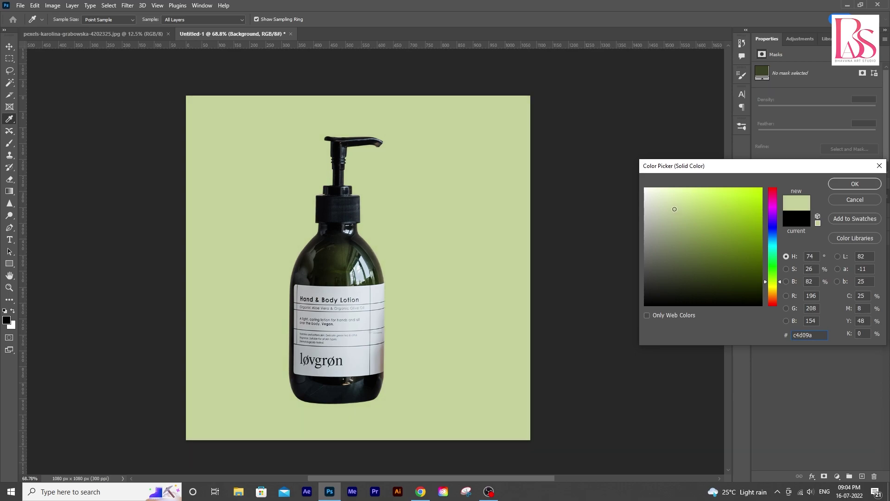
pyautogui.moveTo(674, 209); pyautogui.dragTo(676, 222)
pyautogui.click(843, 187)
# Delete the Shape 1 outline layer lying over the bottle
pyautogui.click(301, 338)
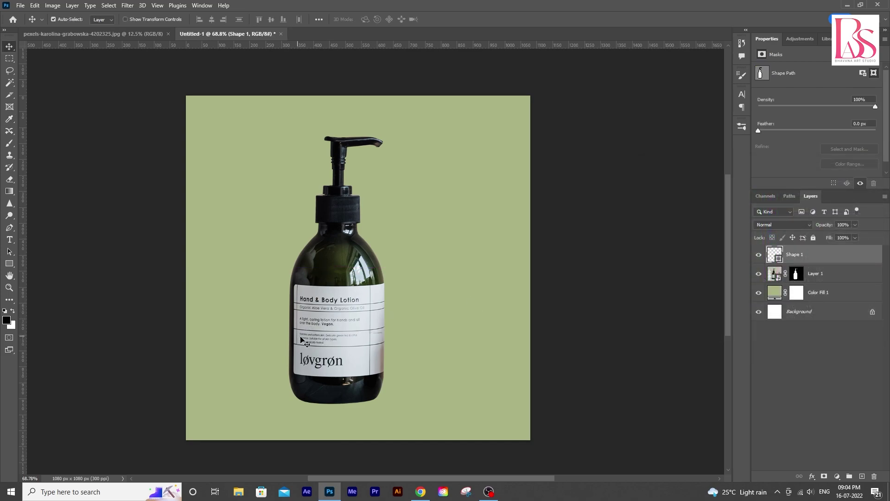
pyautogui.moveTo(367, 305); pyautogui.dragTo(403, 301)
pyautogui.moveTo(283, 306); pyautogui.dragTo(300, 290)
pyautogui.moveTo(362, 297)
pyautogui.mouseDown()
pyautogui.moveTo(407, 319)
pyautogui.moveTo(358, 297)
pyautogui.mouseUp()
pyautogui.press('Delete')
# Move the bottle cut-out into the left half of the canvas and save the document as Untitled-1.psd
pyautogui.moveTo(285, 327)
pyautogui.mouseDown()
pyautogui.moveTo(286, 343)
pyautogui.moveTo(278, 343)
pyautogui.mouseUp()
pyautogui.hotkey('ctrl', 's')
pyautogui.click(260, 365)
pyautogui.click(477, 300)
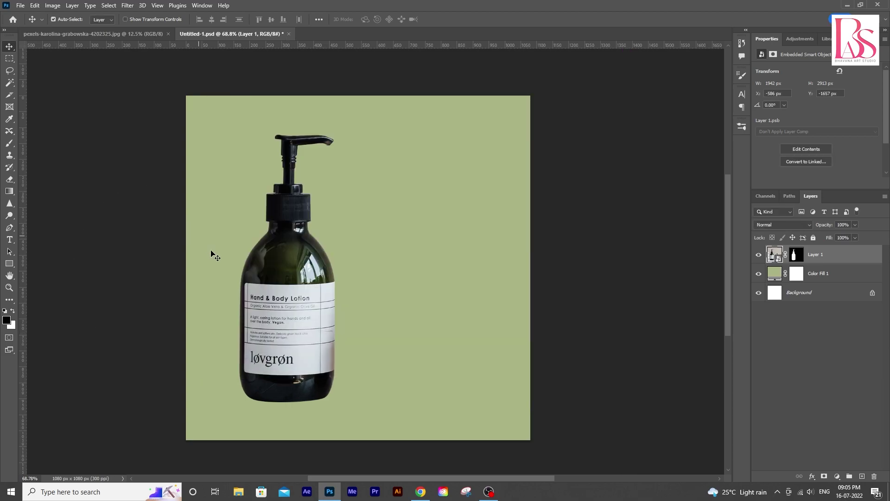
pyautogui.scroll(-1, 313, 383)
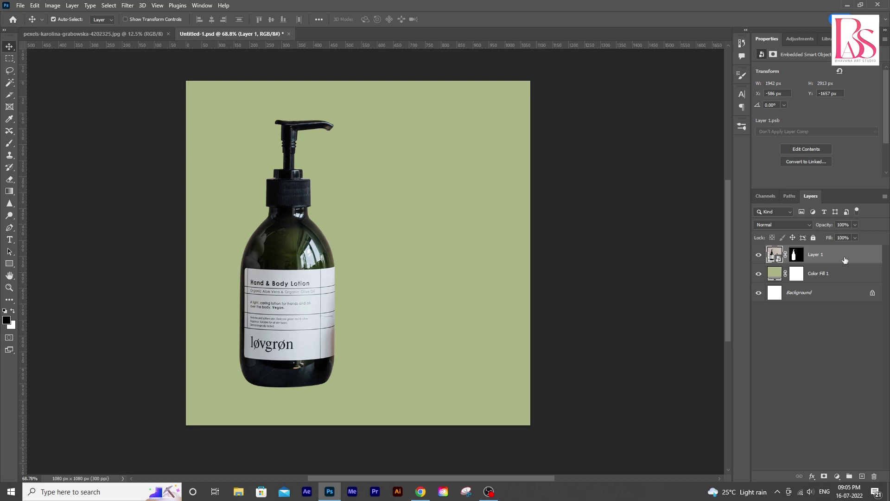
pyautogui.hotkey('ctrl', 'j')
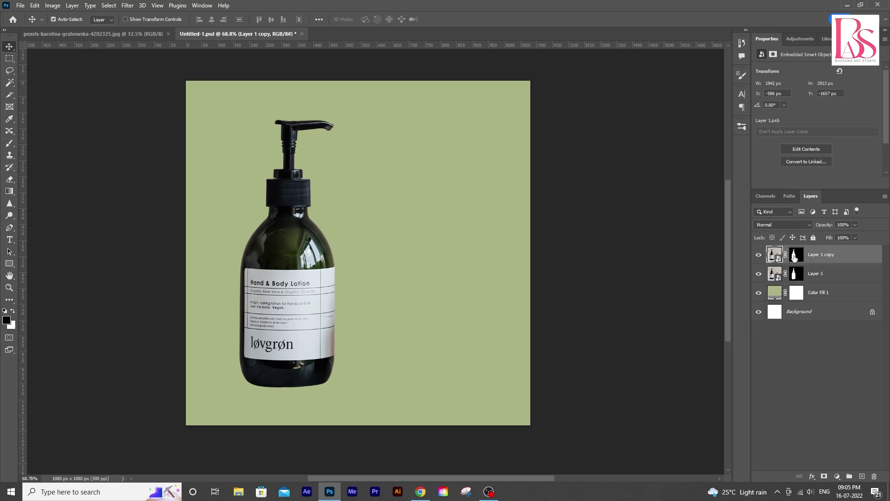
pyautogui.rightClick(794, 258)
pyautogui.click(809, 274)
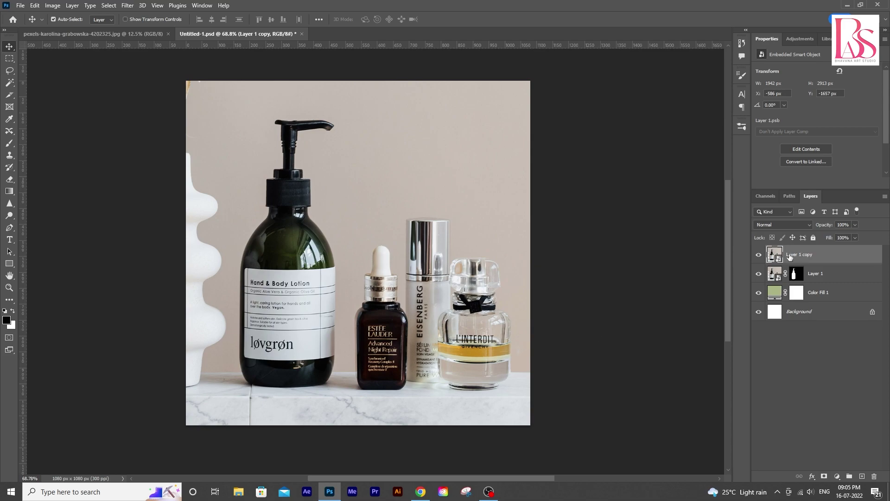
pyautogui.click(874, 476)
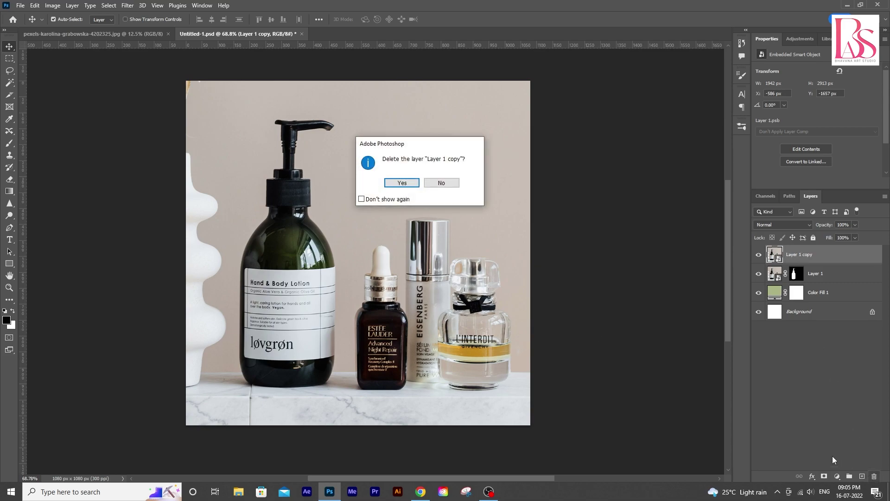
pyautogui.click(402, 183)
# Duplicate the masked bottle layer, Layer 1
pyautogui.scroll(-1, 371, 293)
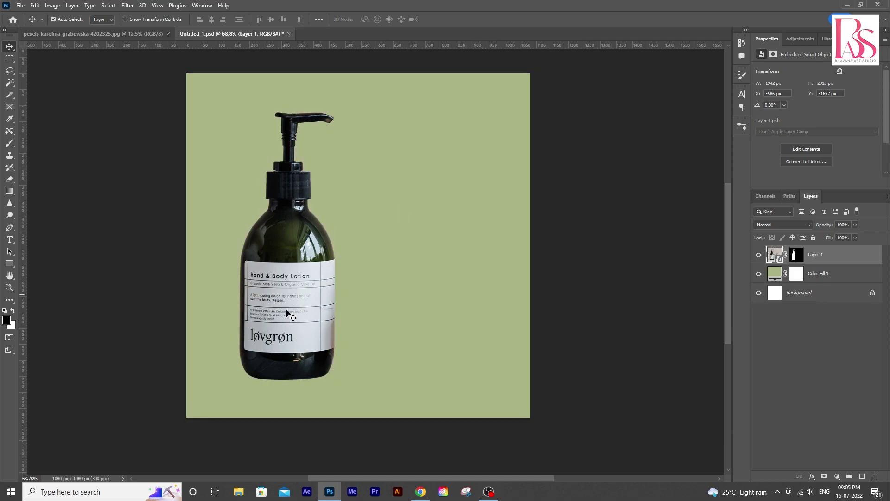
pyautogui.scroll(5, 324, 330)
pyautogui.rightClick(835, 260)
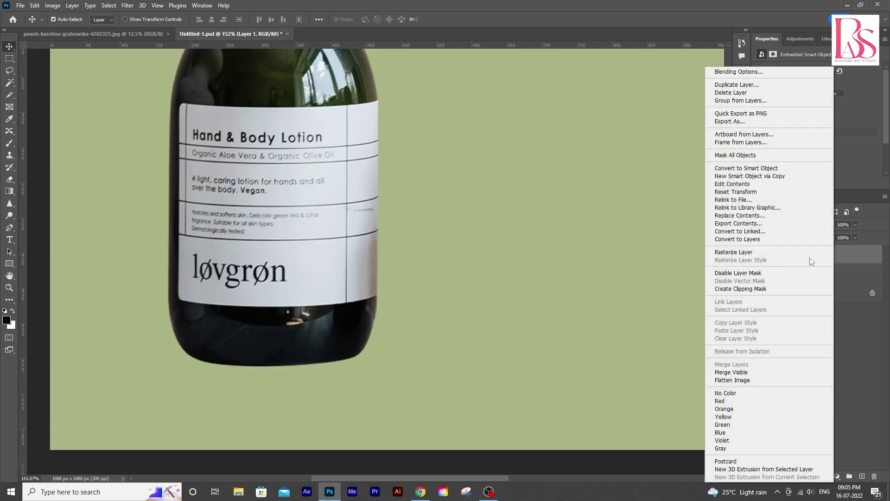
pyautogui.click(852, 258)
pyautogui.hotkey('ctrl', 'j')
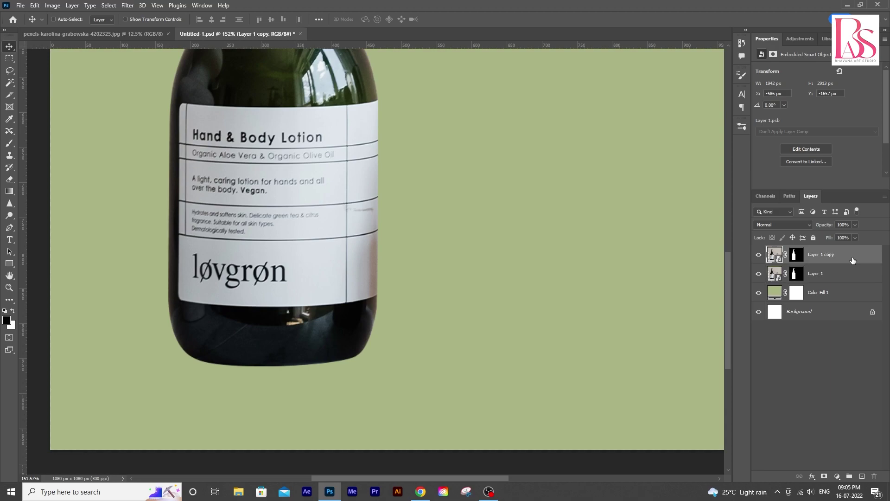
# Convert the original Layer 1 to a smart object and stack it above Layer 1 copy, with the copy hidden
pyautogui.rightClick(836, 265)
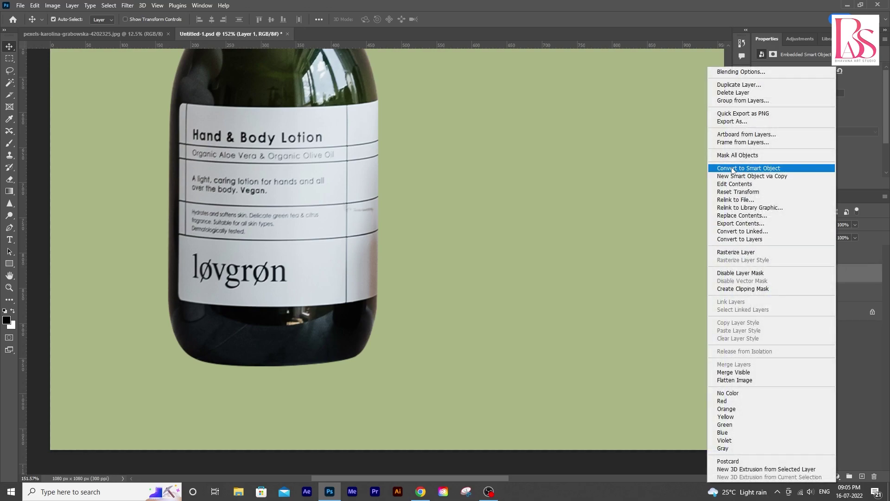
pyautogui.click(751, 168)
pyautogui.moveTo(793, 276); pyautogui.dragTo(767, 254)
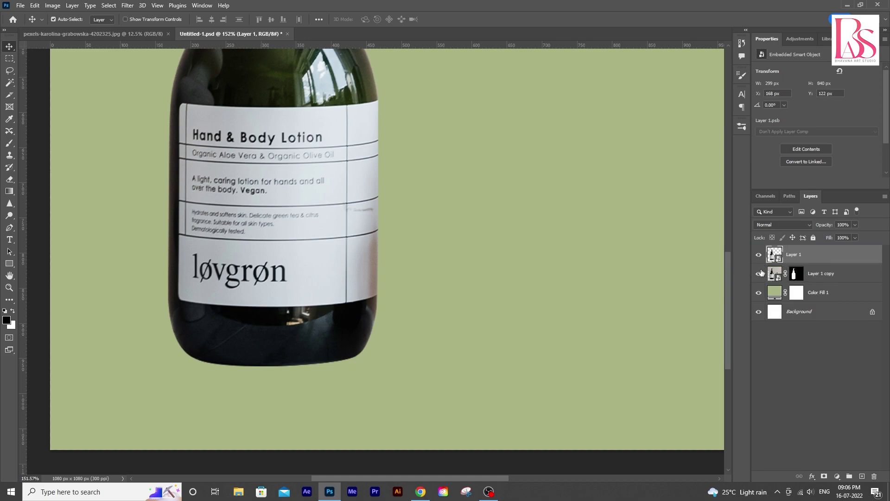
pyautogui.scroll(1, 385, 158)
# Select a rectangular strip around the bottle's base and mask Layer 1 so only that strip shows
pyautogui.click(10, 60)
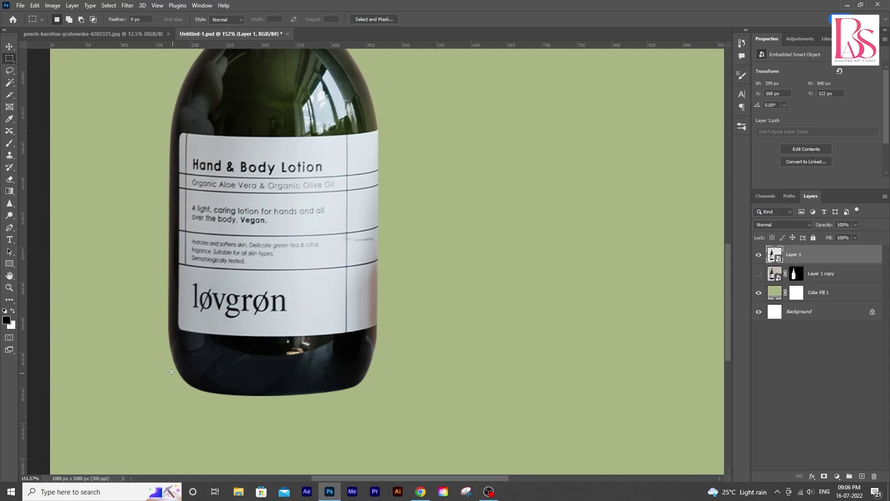
pyautogui.moveTo(171, 372); pyautogui.dragTo(193, 385)
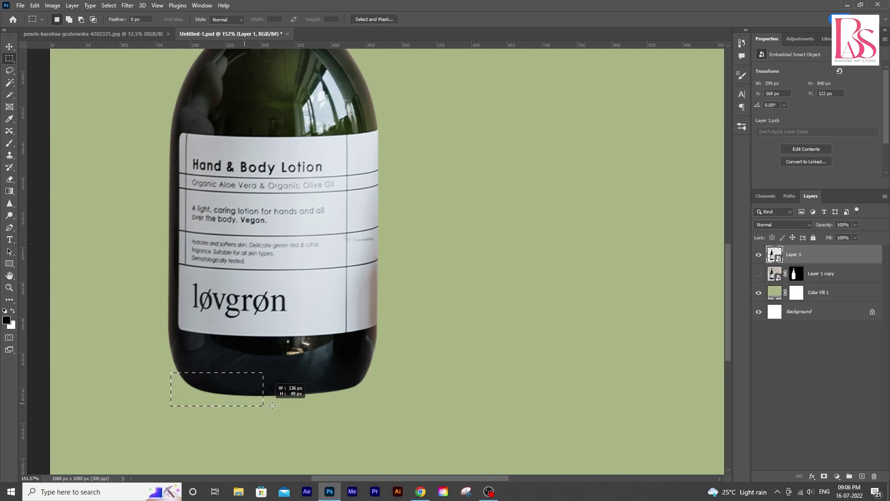
pyautogui.moveTo(272, 405); pyautogui.dragTo(379, 411)
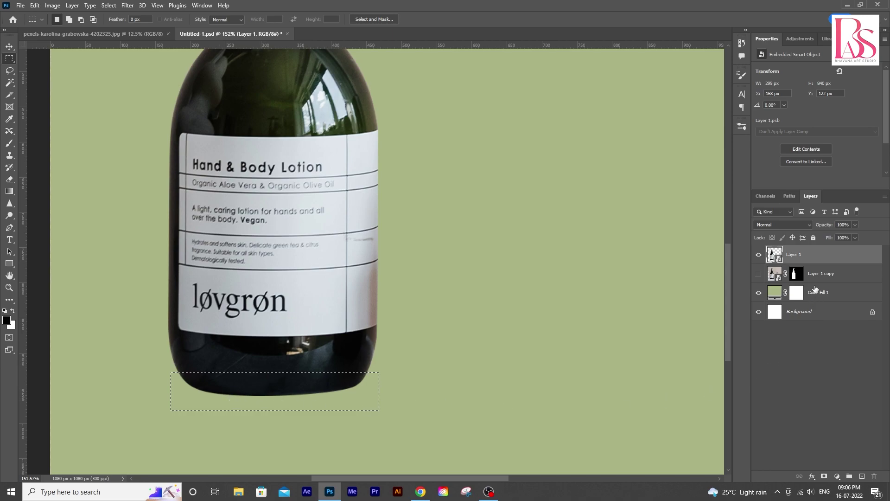
pyautogui.click(823, 477)
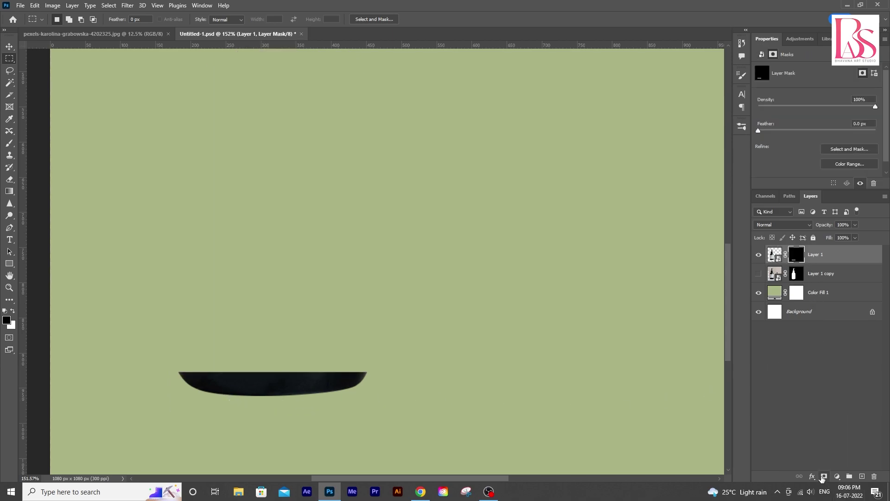
# Give the base strip on Layer 1 a black (000000) Color Overlay in Normal mode and convert the layer to a smart object
pyautogui.click(845, 255)
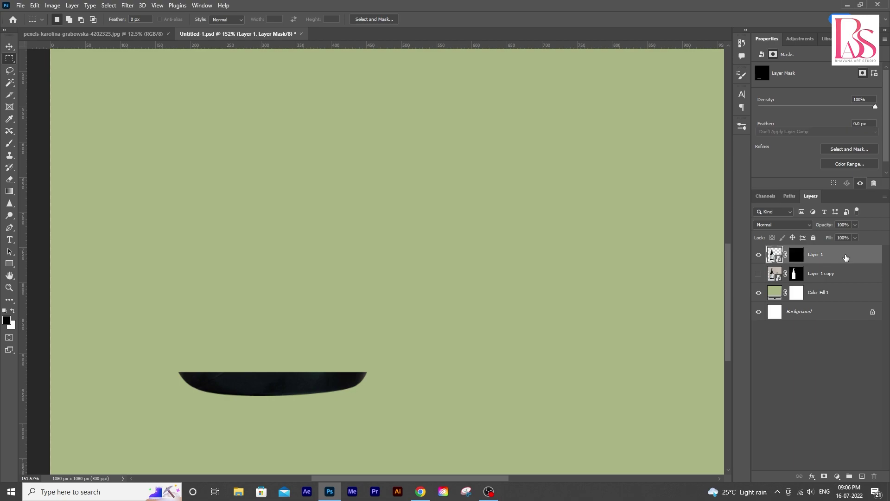
pyautogui.doubleClick(802, 259)
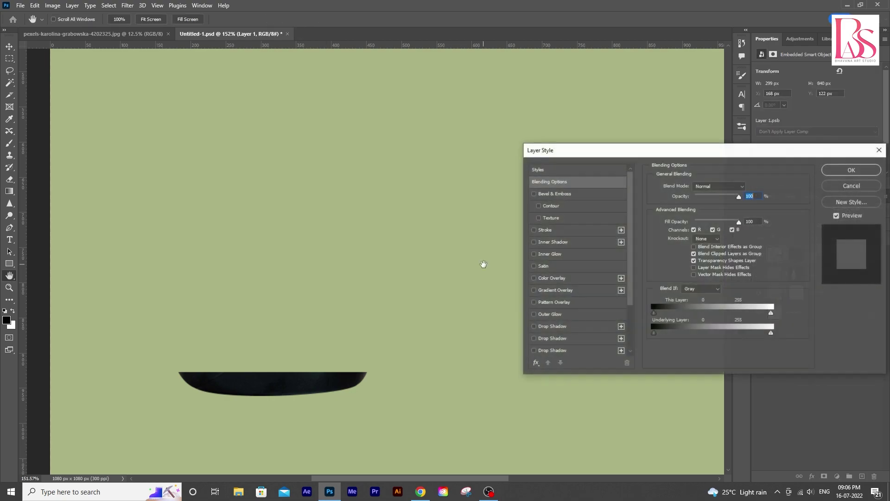
pyautogui.click(563, 280)
pyautogui.click(747, 187)
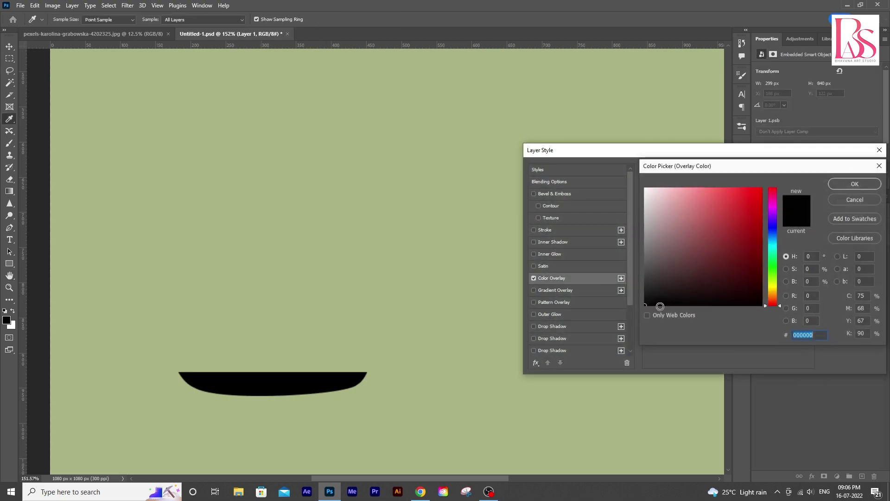
pyautogui.click(851, 184)
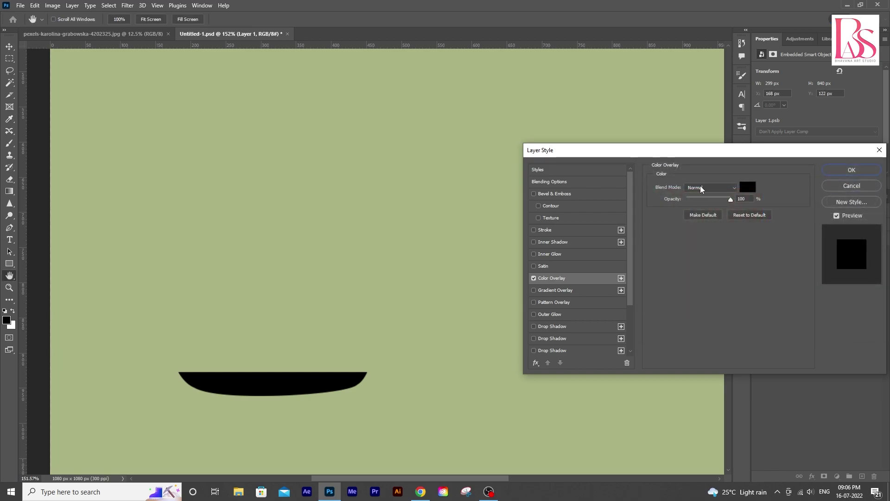
pyautogui.click(702, 189)
pyautogui.click(714, 190)
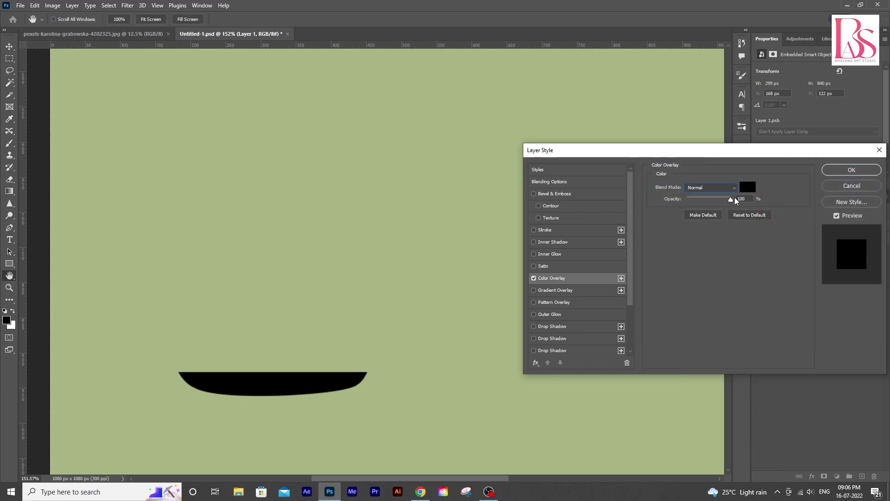
pyautogui.click(852, 170)
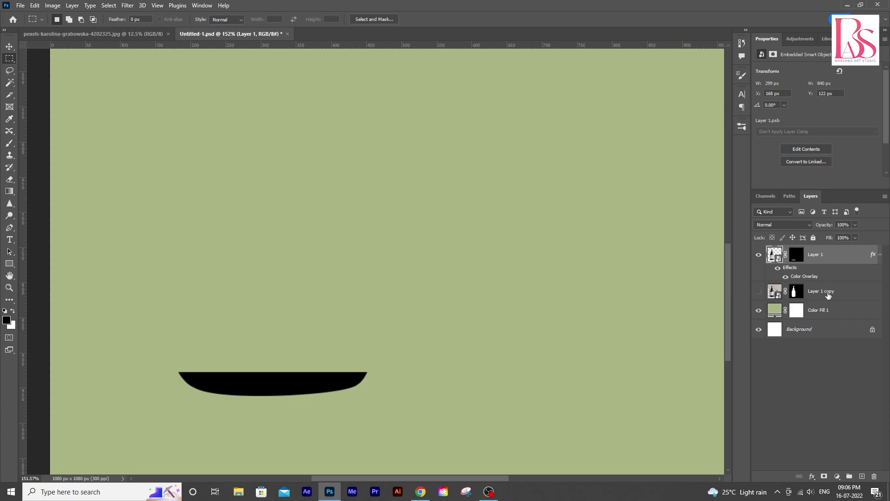
pyautogui.rightClick(826, 261)
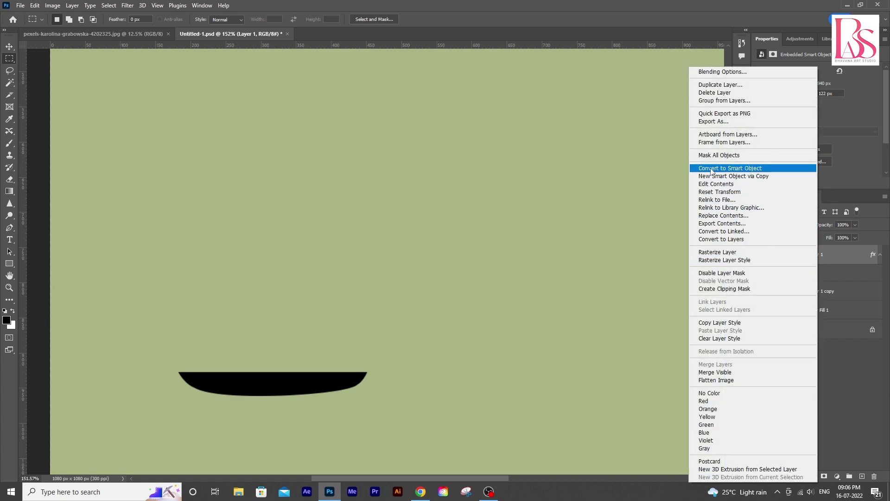
pyautogui.click(784, 171)
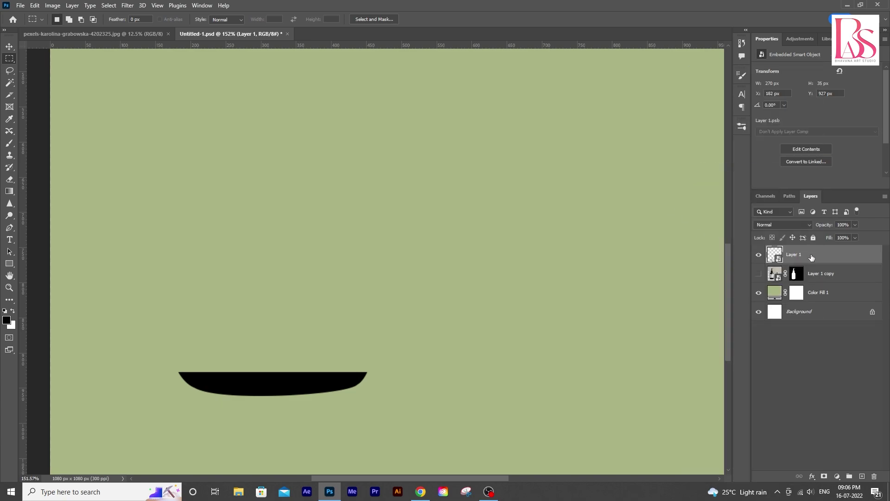
# Duplicate the black base strip layer and flip the copy vertically with Free Transform
pyautogui.hotkey('ctrl', 'j')
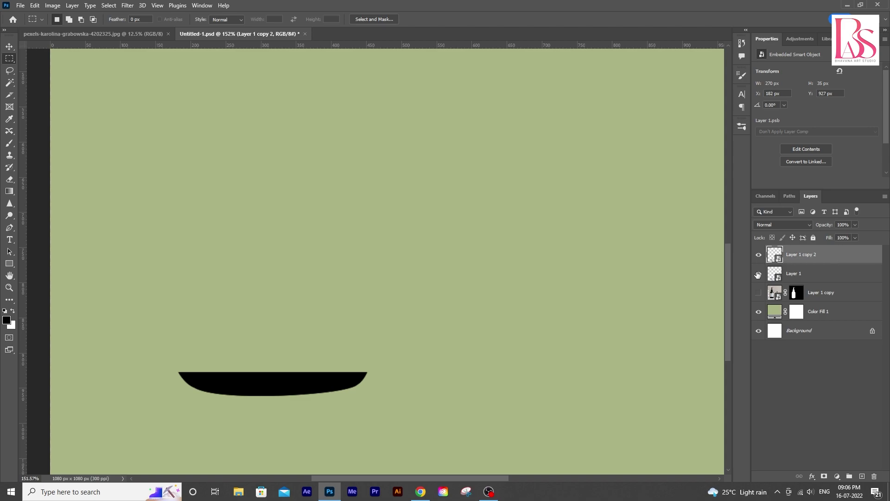
pyautogui.hotkey('ctrl', 't')
pyautogui.rightClick(306, 380)
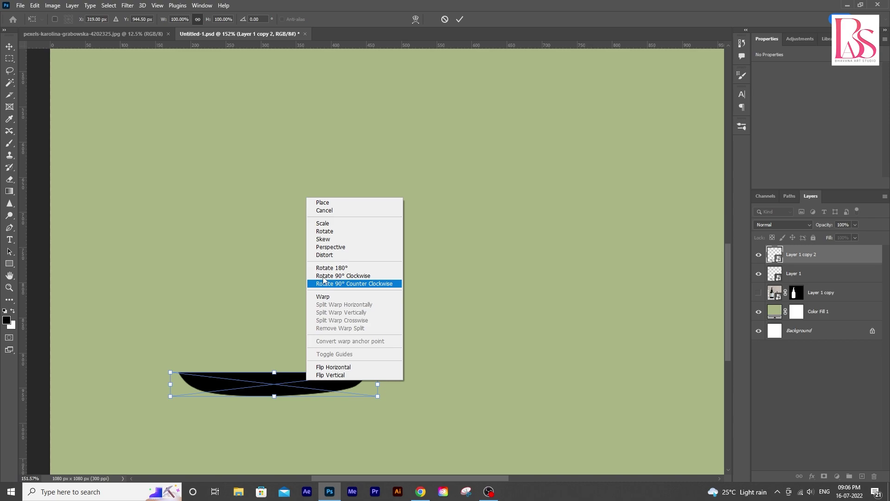
pyautogui.click(330, 374)
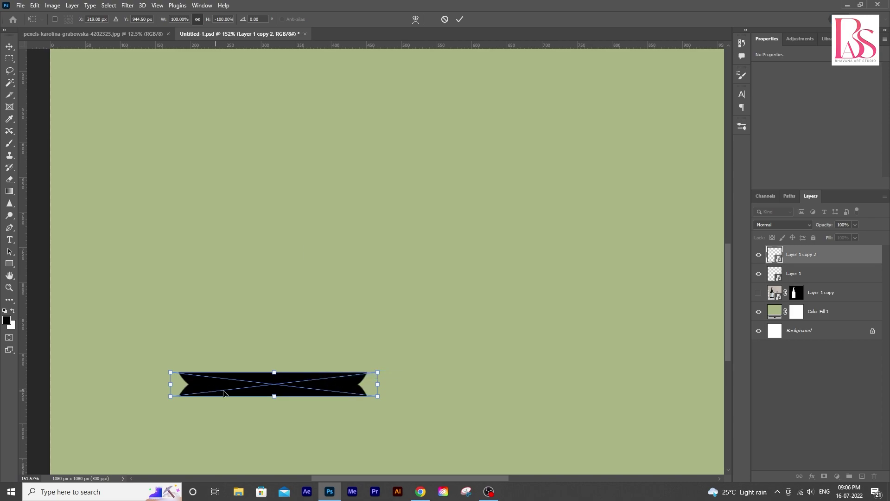
# Move the flipped black strip up until its flat edge meets the original strip, forming one closed oval shape
pyautogui.press('Up')
pyautogui.press('Up')
pyautogui.press('Up')
pyautogui.press('Up')
pyautogui.press('Up')
pyautogui.press('Up')
pyautogui.press('Up')
pyautogui.press('Up')
pyautogui.press('Up')
pyautogui.press('Up')
pyautogui.press('Up')
pyautogui.press('Up')
pyautogui.press('Up')
pyautogui.press('Up')
pyautogui.press('Up')
pyautogui.press('Up')
pyautogui.press('Up')
pyautogui.press('Up')
pyautogui.press('Up')
pyautogui.press('Up')
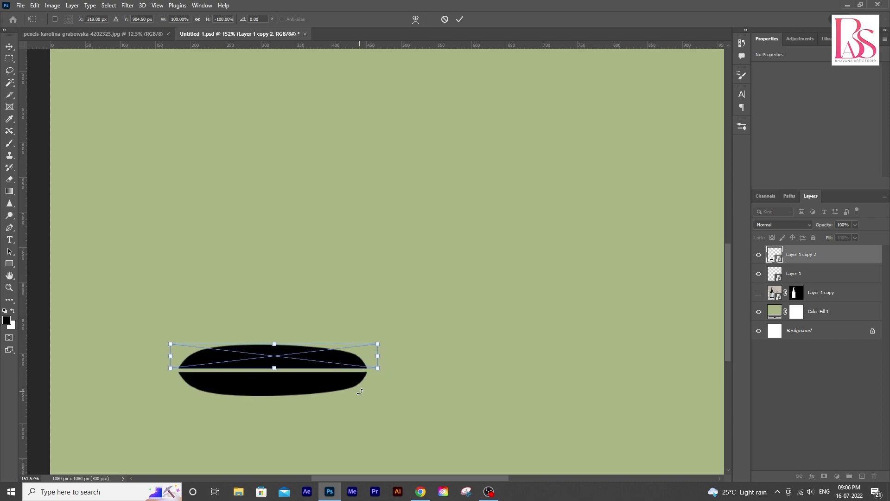
pyautogui.press('Down')
pyautogui.press('Down')
pyautogui.press('Down')
pyautogui.press('Down')
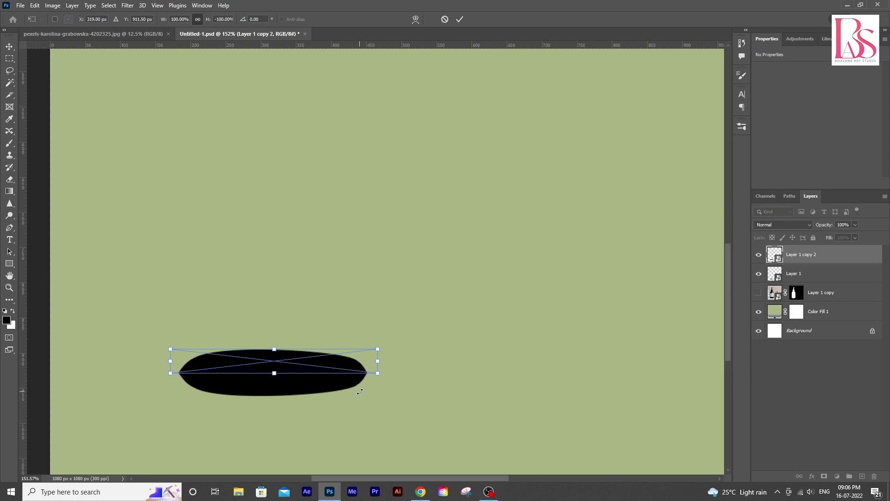
pyautogui.press('Return')
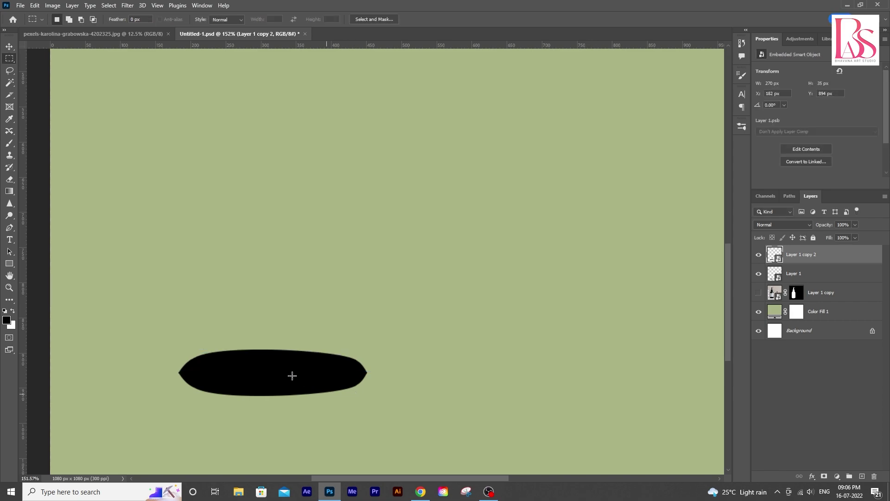
# Combine Layer 1 and its flipped copy into a single smart object
pyautogui.keyDown('shift'); pyautogui.click(785, 277); pyautogui.keyUp('shift')
pyautogui.rightClick(785, 276)
pyautogui.click(693, 168)
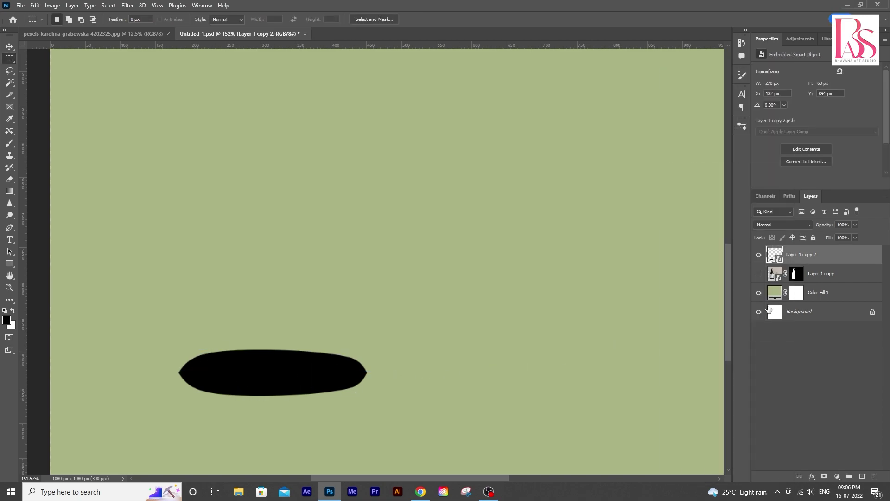
# Show the bottle on Layer 1 copy, stack it above the black oval and lower the oval to Y 898 px
pyautogui.click(759, 273)
pyautogui.moveTo(770, 278); pyautogui.dragTo(783, 247)
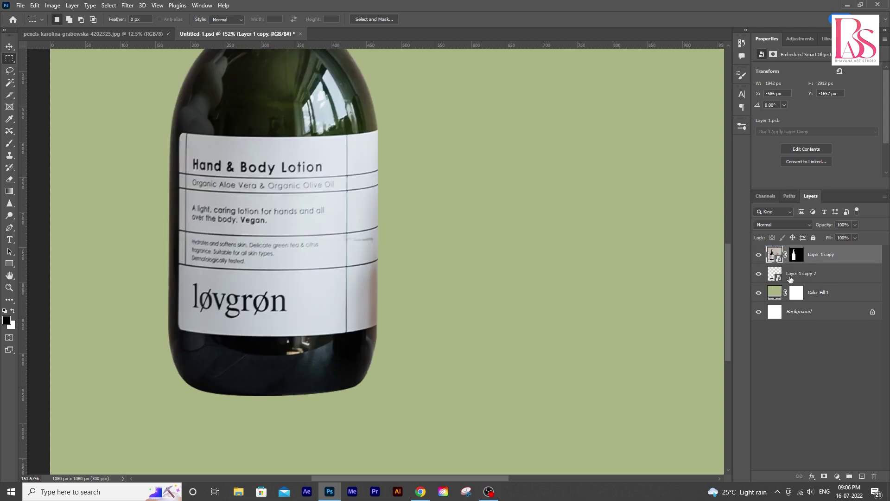
pyautogui.scroll(-2, 452, 339)
pyautogui.press('z')
pyautogui.moveTo(460, 339); pyautogui.dragTo(435, 306)
pyautogui.moveTo(279, 380); pyautogui.dragTo(326, 382)
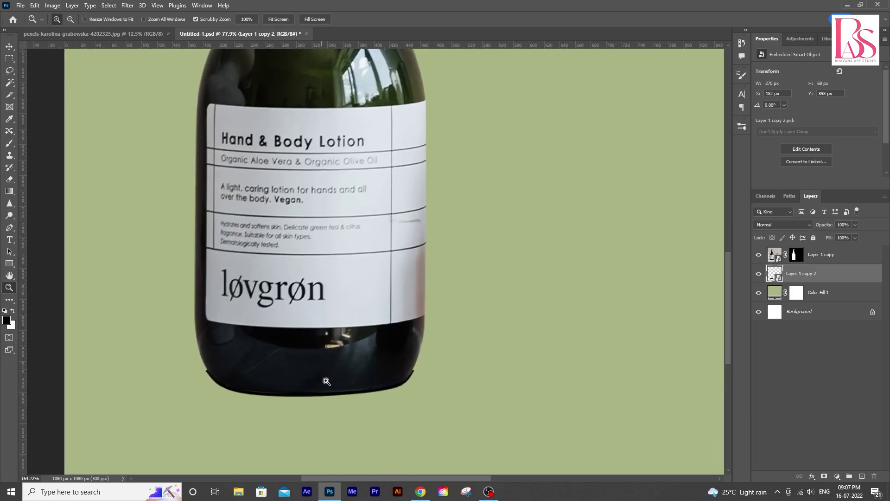
# Apply a 4.2 px Gaussian Blur to the black oval on Layer 1 copy 2 and compare it with the filter off and on
pyautogui.press('v')
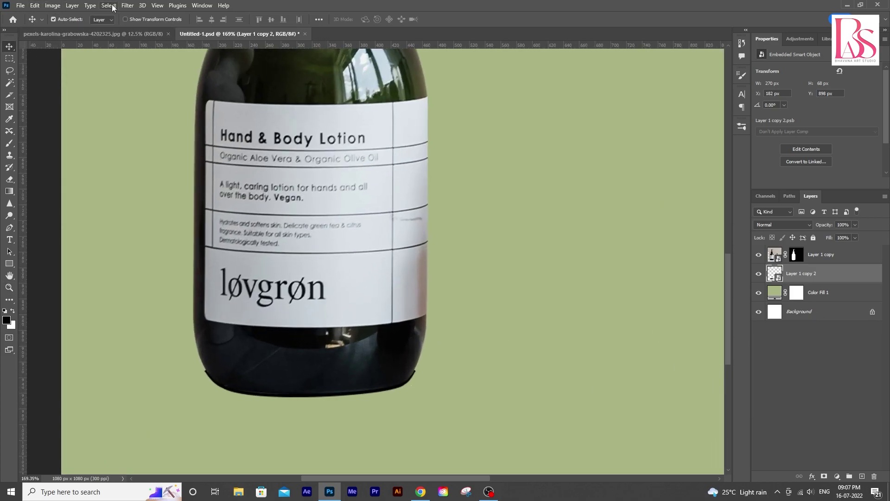
pyautogui.click(127, 5)
pyautogui.moveTo(209, 124)
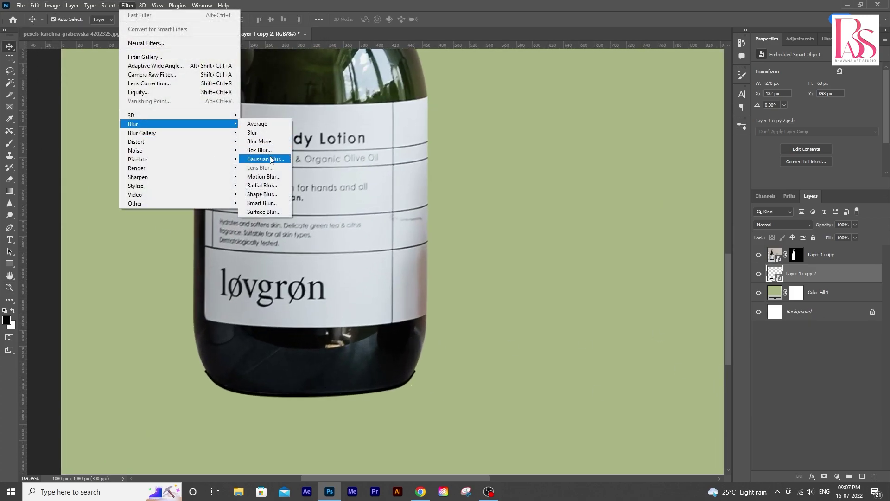
pyautogui.click(272, 158)
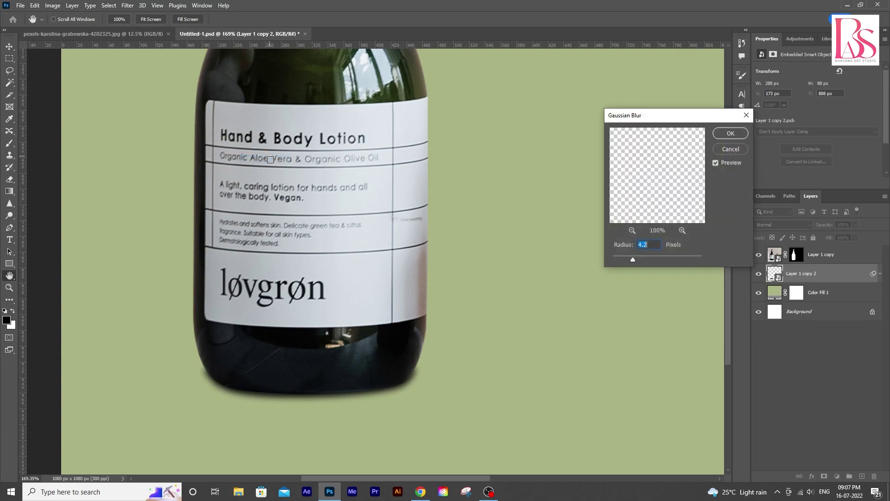
pyautogui.click(726, 135)
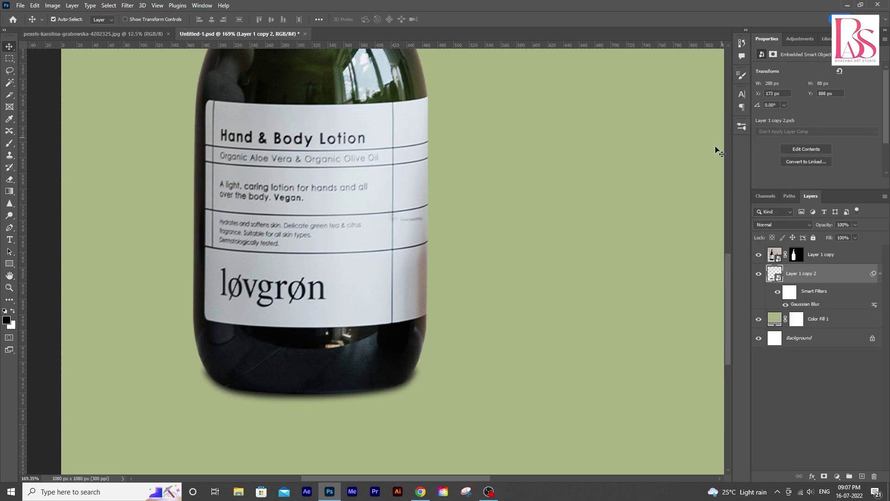
pyautogui.click(785, 306)
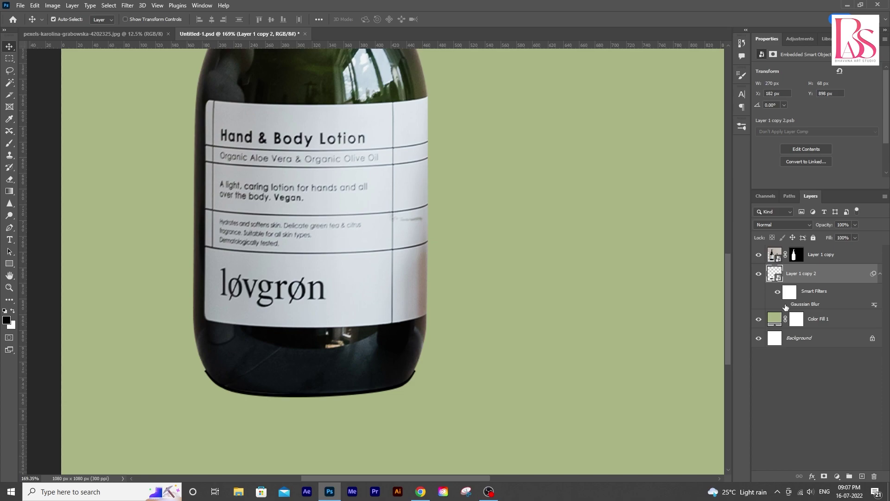
pyautogui.click(785, 306)
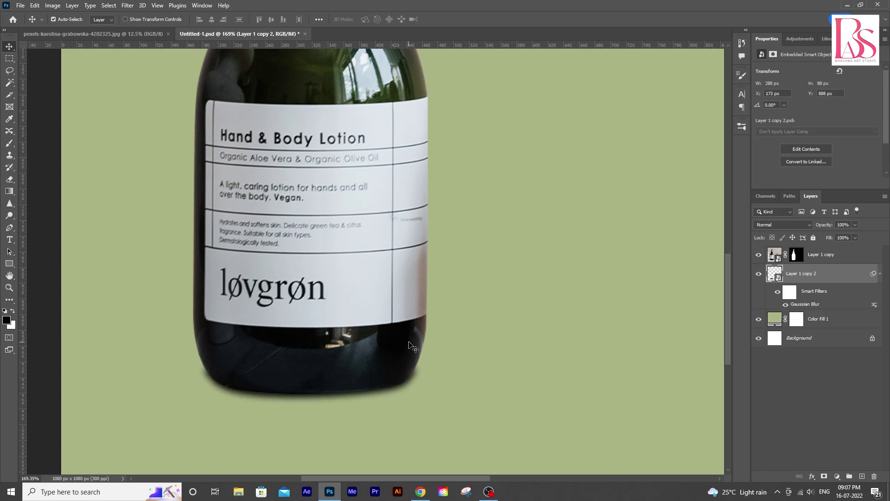
# Raise the blurred shadow slightly under the bottle's base to Y 886 px
pyautogui.press('Up')
pyautogui.press('Up')
pyautogui.press('Up')
pyautogui.press('Up')
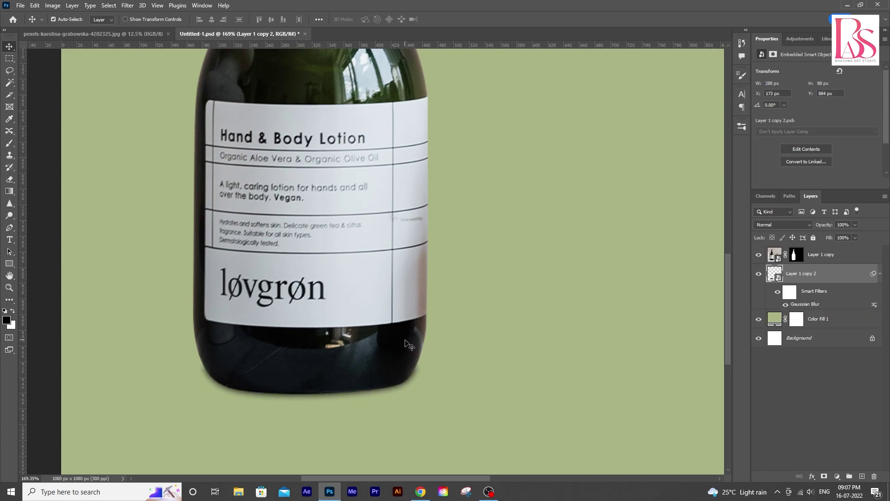
pyautogui.moveTo(405, 340); pyautogui.dragTo(406, 341)
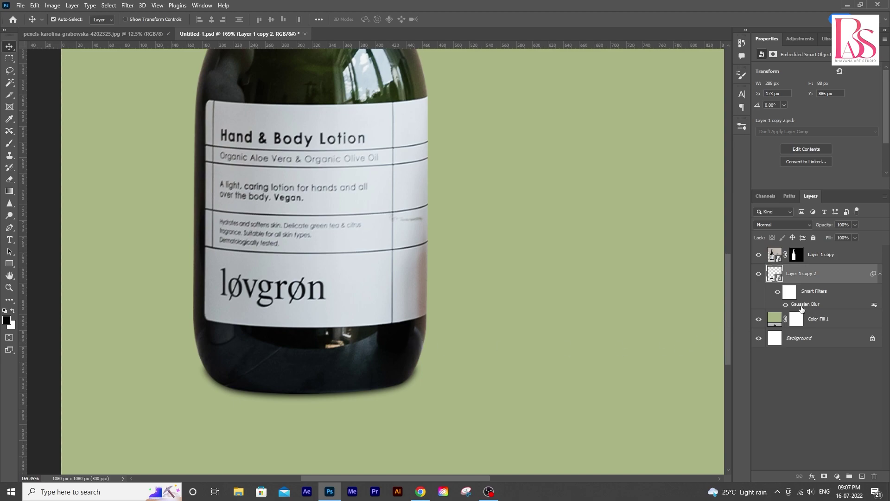
# Set the Gaussian Blur radius of the contact shadow to 2.5 px
pyautogui.doubleClick(802, 306)
pyautogui.moveTo(627, 259); pyautogui.dragTo(624, 262)
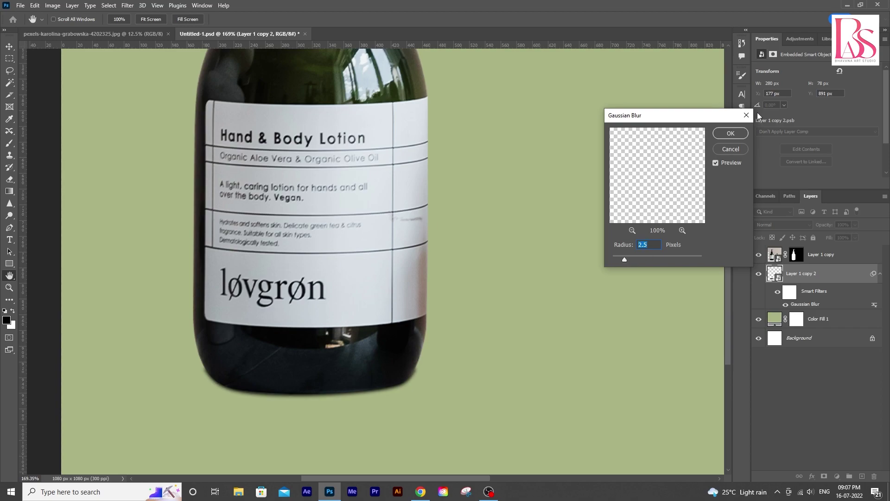
pyautogui.click(725, 135)
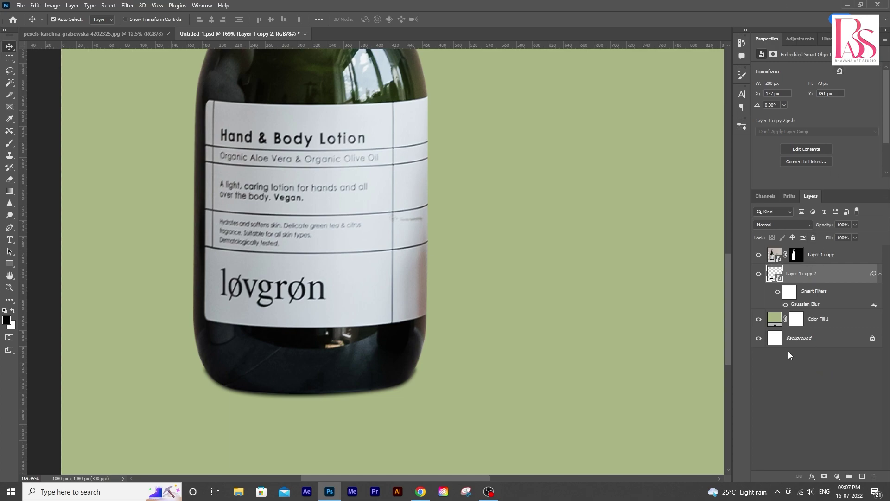
# Mask Layer 1 copy 2 and brush out the shadow at both lower corners of the bottle with a size 20 brush at 91% opacity
pyautogui.click(823, 476)
pyautogui.press('b')
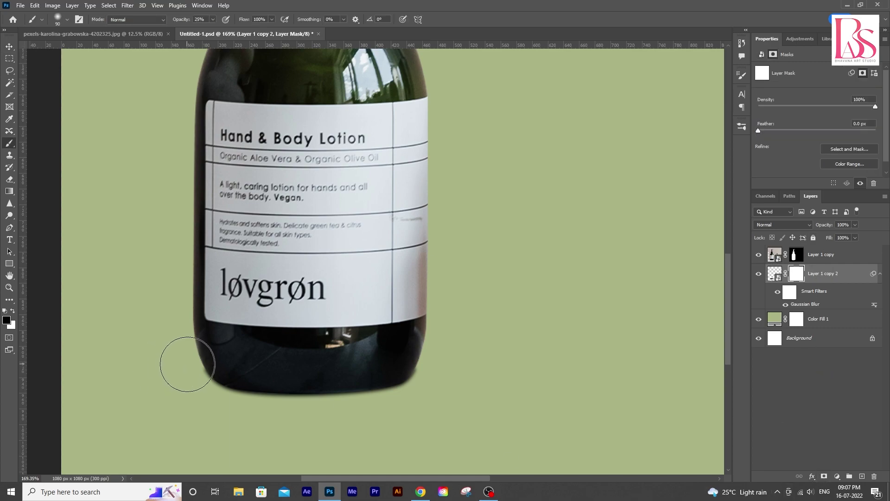
pyautogui.press('[')
pyautogui.press('[')
pyautogui.press('[')
pyautogui.press('[')
pyautogui.press('[')
pyautogui.press('[')
pyautogui.press('[')
pyautogui.press('[')
pyautogui.press('9')
pyautogui.press('1')
pyautogui.moveTo(182, 371)
pyautogui.mouseDown()
pyautogui.moveTo(219, 360)
pyautogui.moveTo(188, 386)
pyautogui.mouseUp()
pyautogui.moveTo(414, 362); pyautogui.dragTo(400, 371)
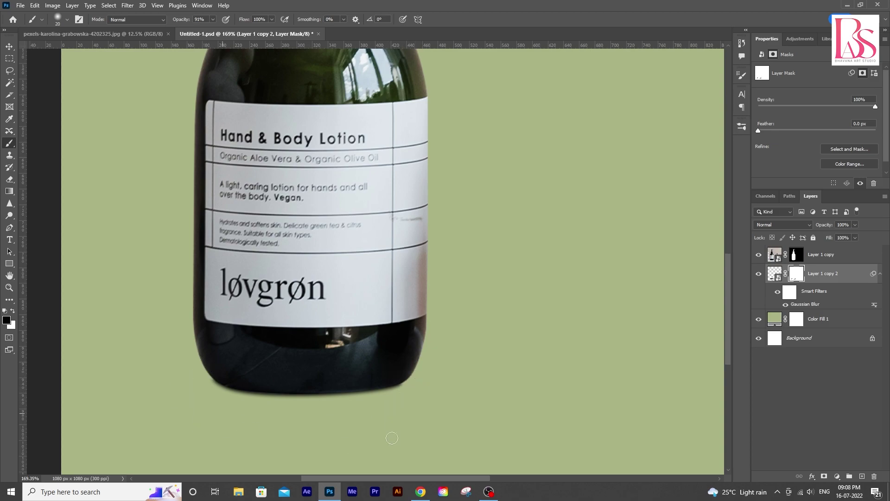
# Save the document with the finished contact shadow
pyautogui.moveTo(457, 414)
pyautogui.mouseDown()
pyautogui.moveTo(392, 377)
pyautogui.moveTo(430, 427)
pyautogui.moveTo(405, 403)
pyautogui.mouseUp()
pyautogui.hotkey('ctrl', 's')
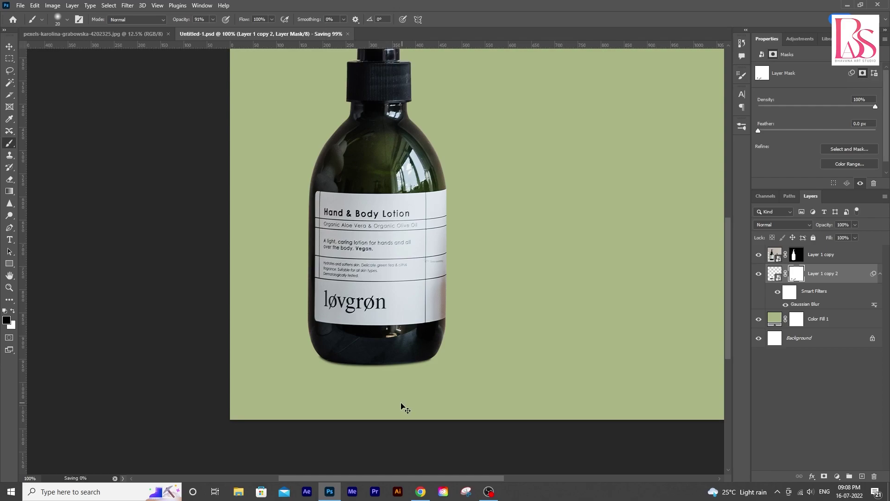
pyautogui.moveTo(413, 267); pyautogui.dragTo(374, 303)
# Duplicate the contact shadow layer Layer 1 copy 2 and delete the duplicate's layer mask
pyautogui.press('v')
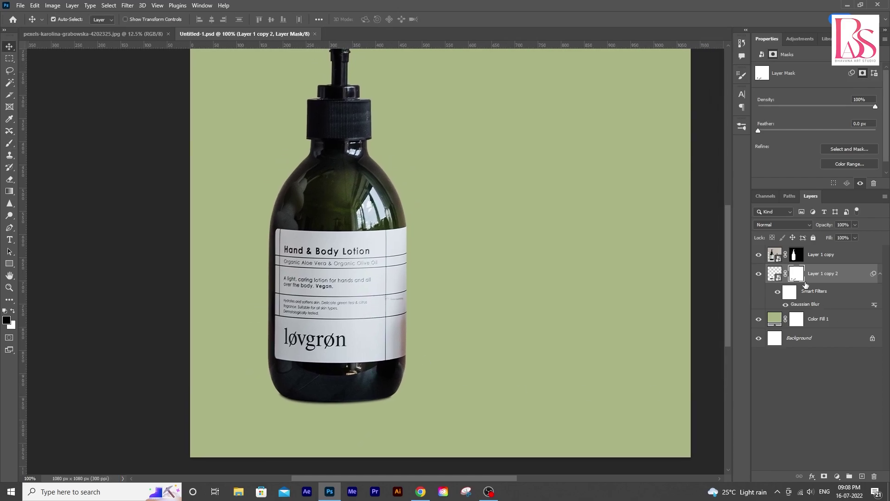
pyautogui.click(811, 280)
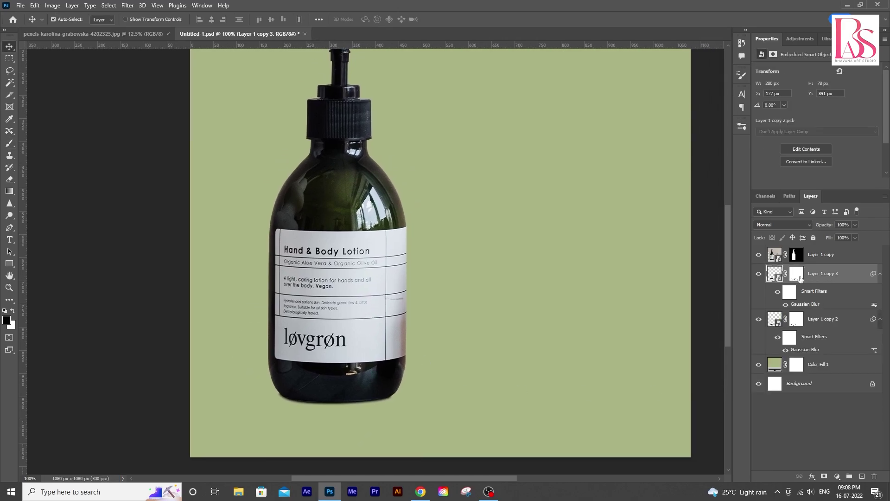
pyautogui.hotkey('ctrl', 'j')
pyautogui.moveTo(798, 277); pyautogui.dragTo(875, 478)
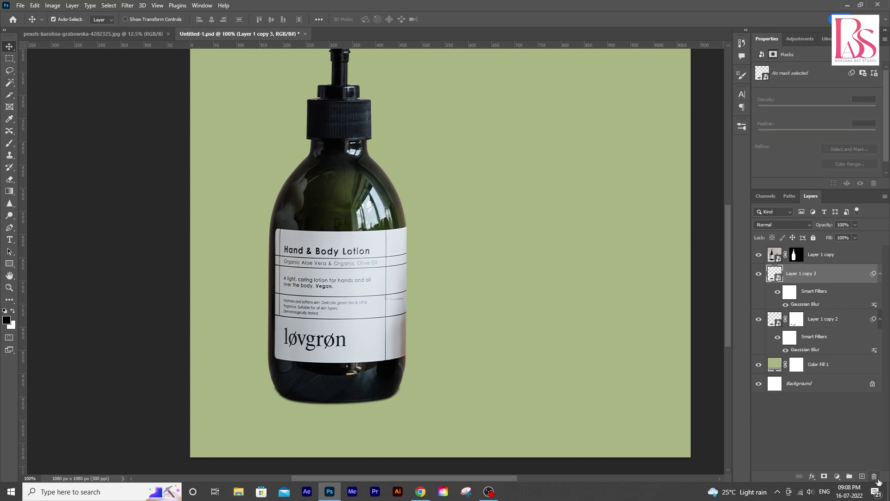
# Delete the filter mask from the duplicated shadow layer and clear its smart filters
pyautogui.rightClick(808, 292)
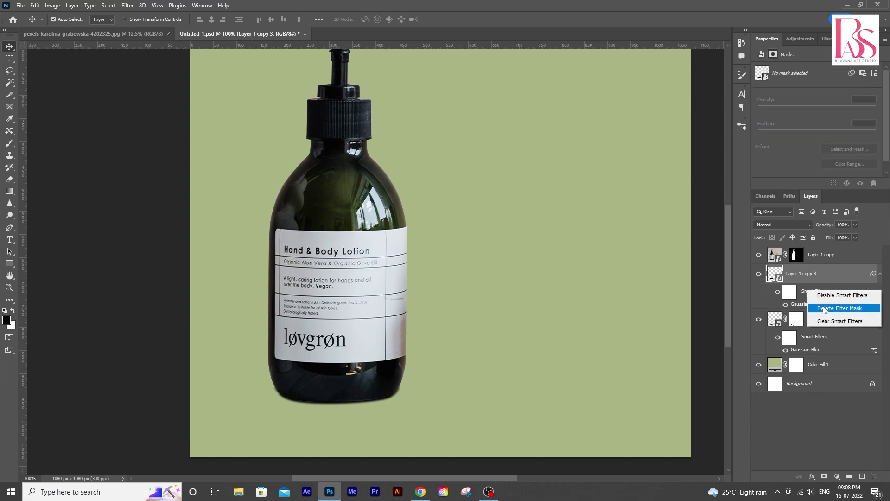
pyautogui.click(822, 308)
pyautogui.rightClick(798, 287)
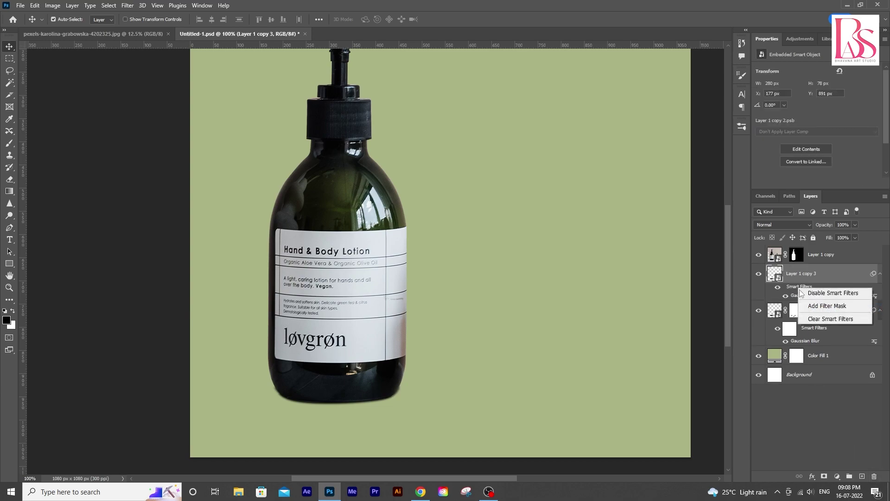
pyautogui.click(814, 321)
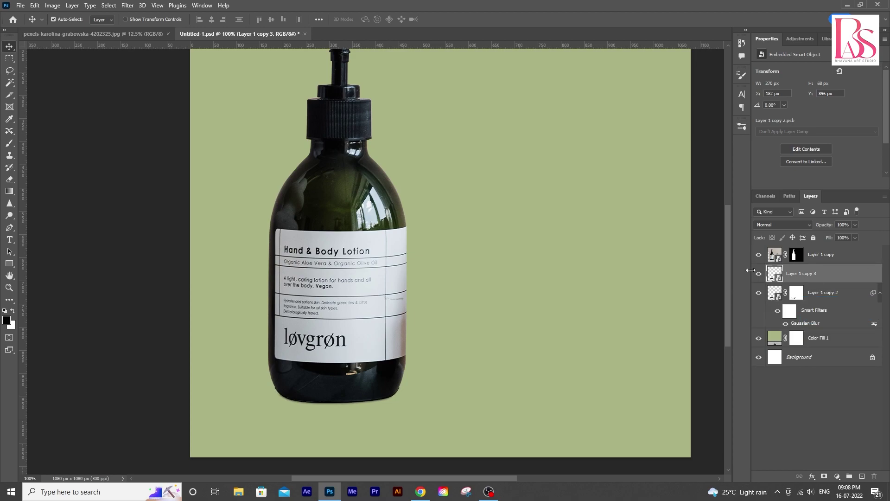
# Apply a Motion Blur to Layer 1 copy 3 with an angle of -19° and a distance of 292 px
pyautogui.click(128, 6)
pyautogui.moveTo(134, 126)
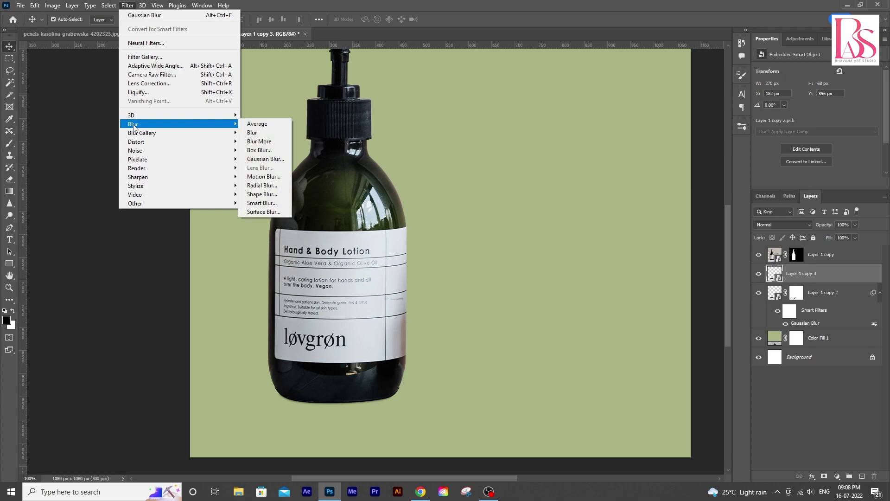
pyautogui.click(264, 177)
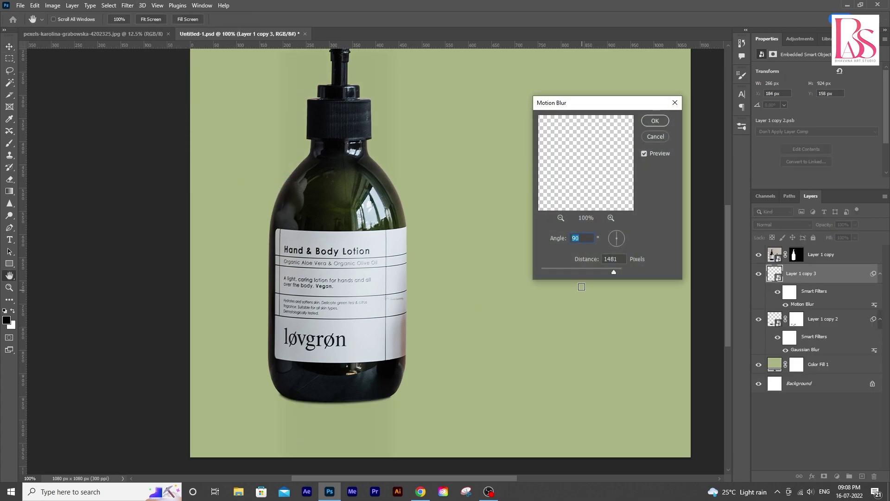
pyautogui.moveTo(581, 271); pyautogui.dragTo(557, 269)
pyautogui.click(622, 233)
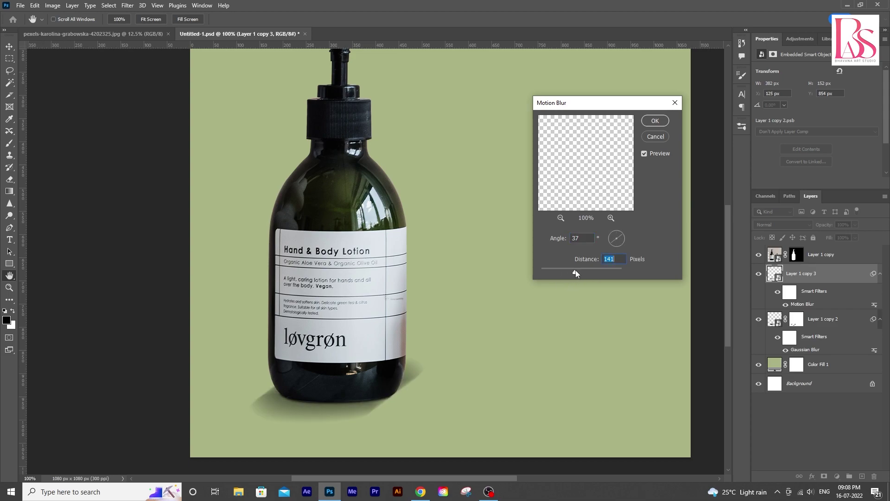
pyautogui.moveTo(575, 273); pyautogui.dragTo(589, 273)
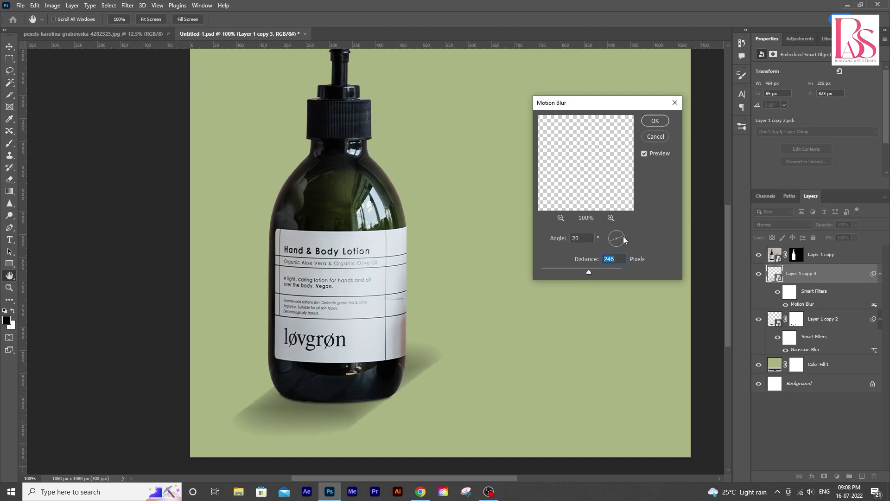
pyautogui.moveTo(623, 236); pyautogui.dragTo(625, 241)
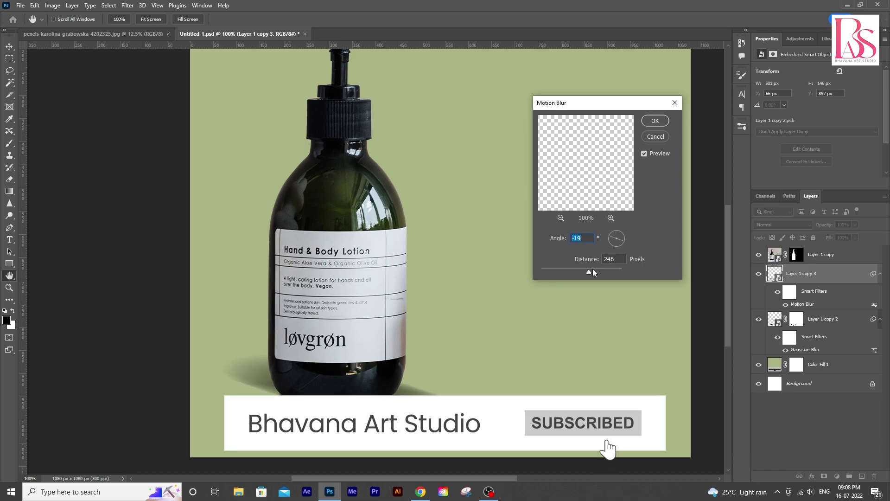
pyautogui.moveTo(589, 272); pyautogui.dragTo(598, 272)
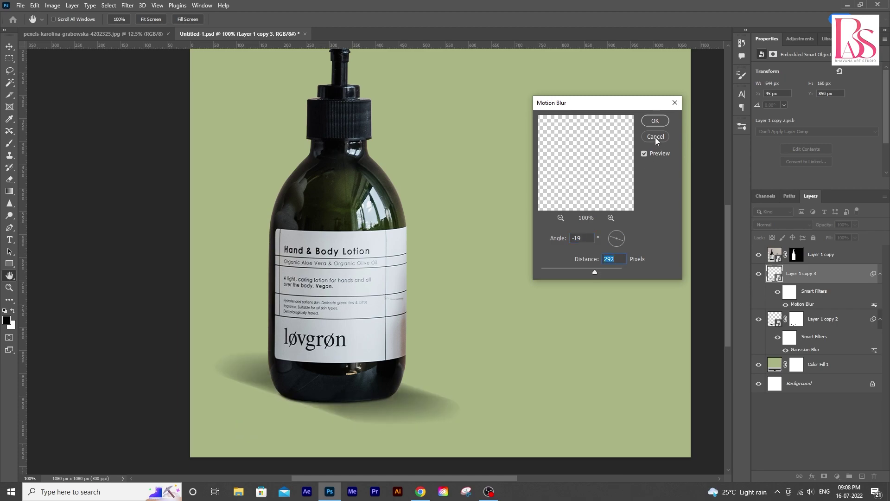
pyautogui.click(650, 124)
# Move the motion-blurred shadow up and left behind the bottle to about X -66 px, Y 819 px
pyautogui.moveTo(398, 415); pyautogui.dragTo(231, 340)
pyautogui.scroll(3, 386, 293)
pyautogui.scroll(-3, 387, 294)
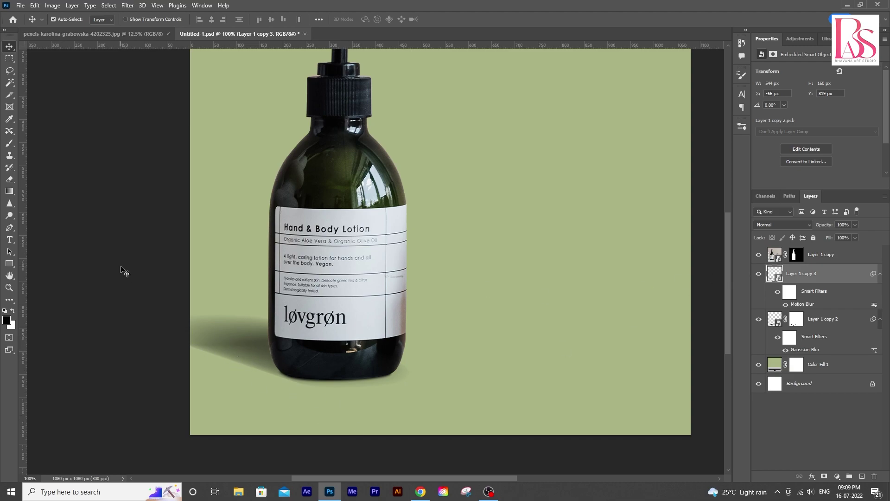
# Add a layer mask to Layer 1 copy 3 and fade the cast shadow's outer left end with the Gradient tool
pyautogui.click(824, 477)
pyautogui.click(9, 191)
pyautogui.moveTo(186, 312); pyautogui.dragTo(323, 371)
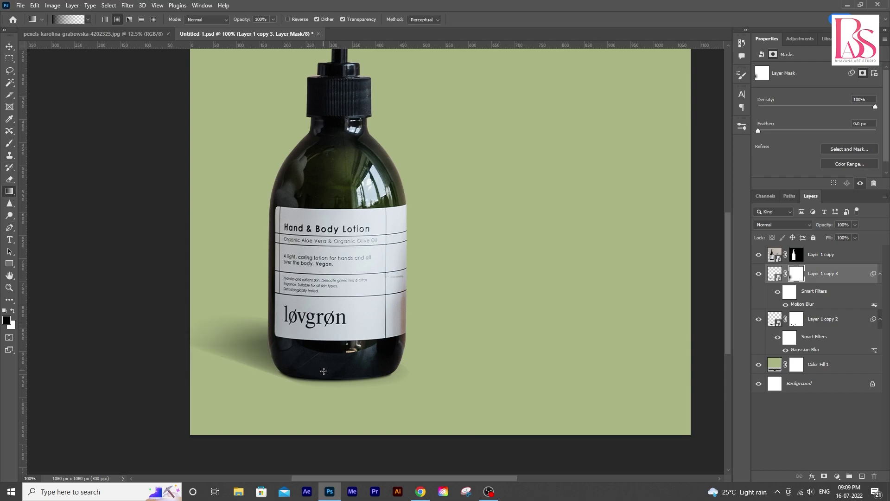
pyautogui.moveTo(180, 318); pyautogui.dragTo(318, 364)
pyautogui.click(9, 46)
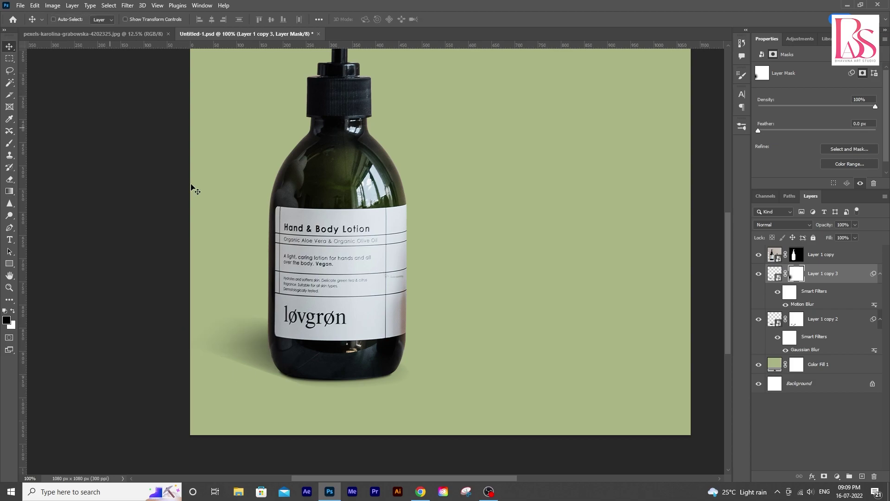
pyautogui.scroll(-4, 377, 354)
pyautogui.scroll(2, 357, 378)
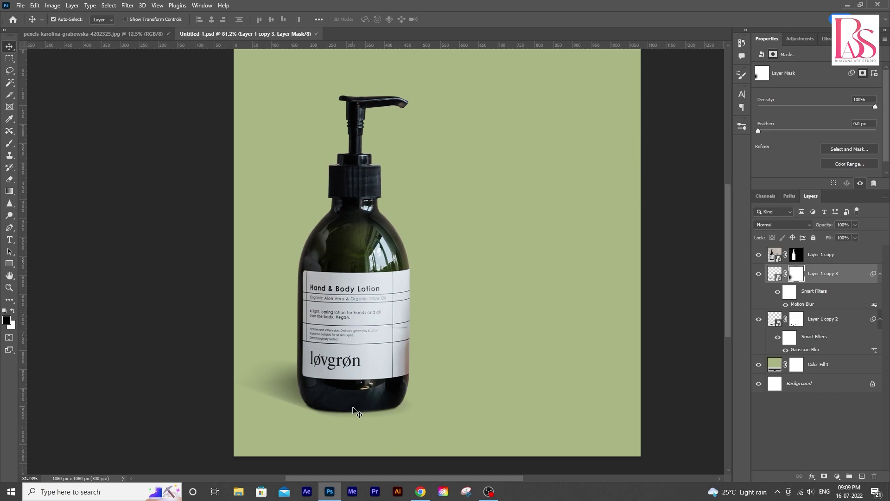
# Add the headline text "HAND BODY LOTION" beside the bottle and set its font to Poppins Bold
pyautogui.write('HAND')
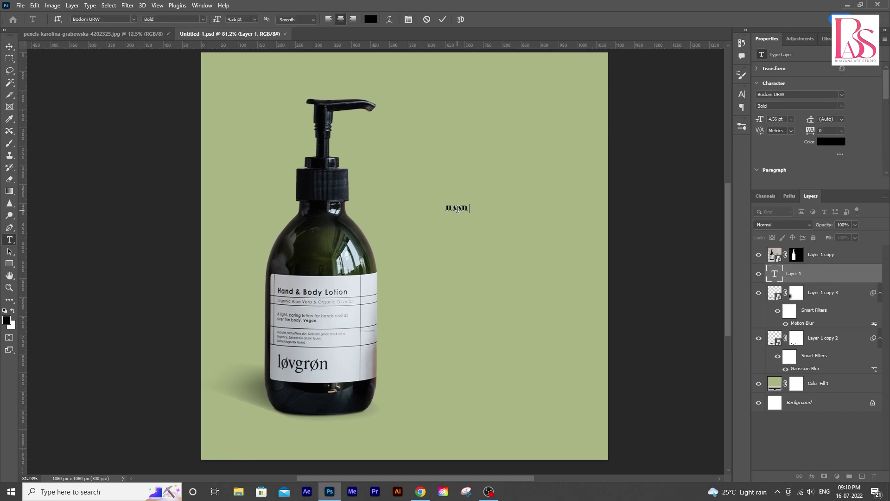
pyautogui.write(' BODY LOTION')
pyautogui.hotkey('ctrl', 'a')
pyautogui.click(127, 18)
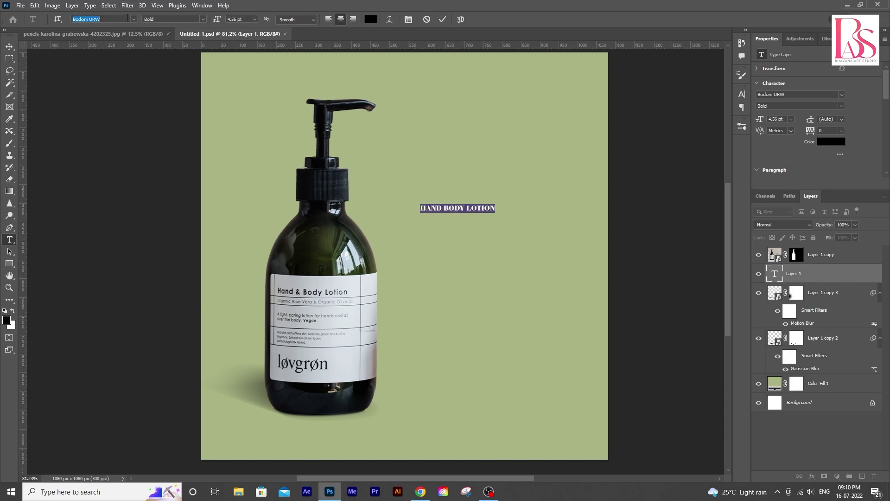
pyautogui.write('Poppins')
pyautogui.click(129, 154)
pyautogui.hotkey('ctrl', 'Return')
pyautogui.press('v')
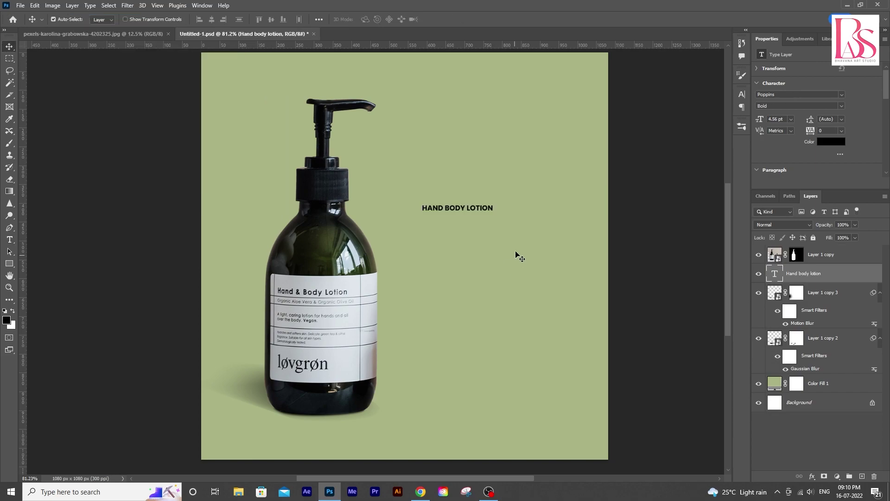
# Scale the headline up to about 11.06 pt and move it higher, beside the bottle's pump
pyautogui.hotkey('ctrl', 't')
pyautogui.moveTo(494, 204); pyautogui.dragTo(593, 189)
pyautogui.moveTo(546, 209); pyautogui.dragTo(517, 171)
pyautogui.press('Return')
pyautogui.press('v')
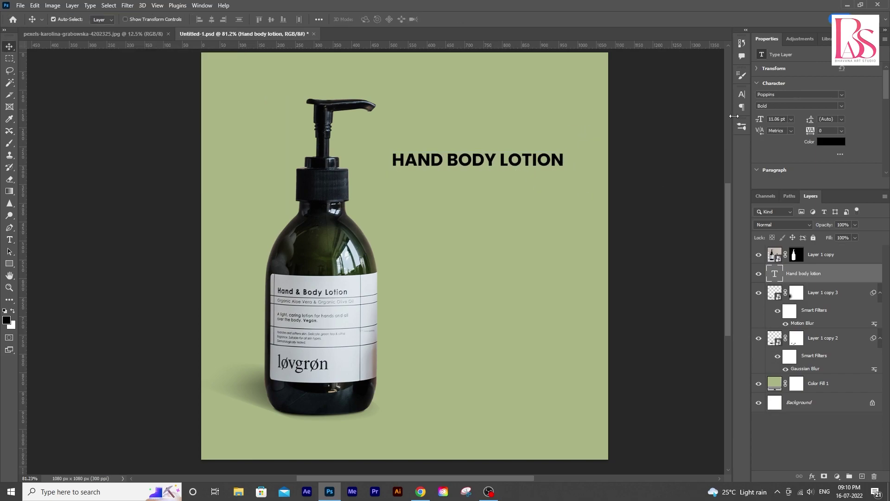
# Turn off All Caps for the headline so it reads "Hand body lotion"
pyautogui.click(741, 95)
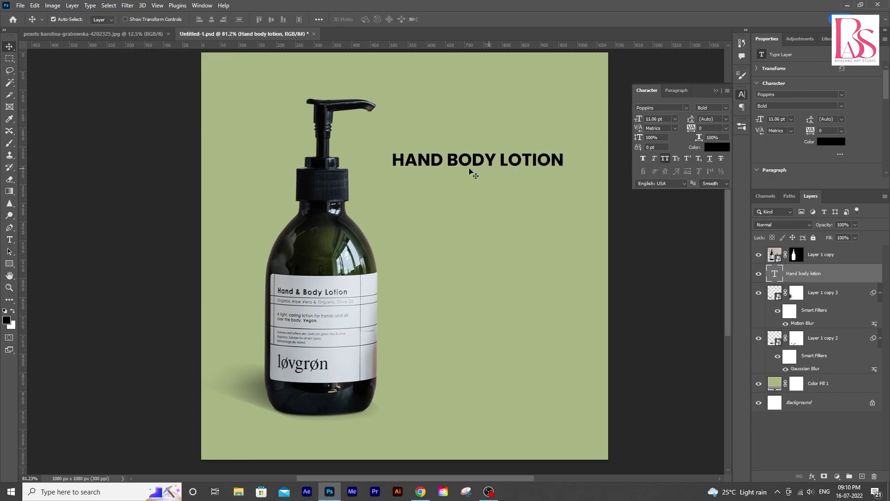
pyautogui.click(664, 158)
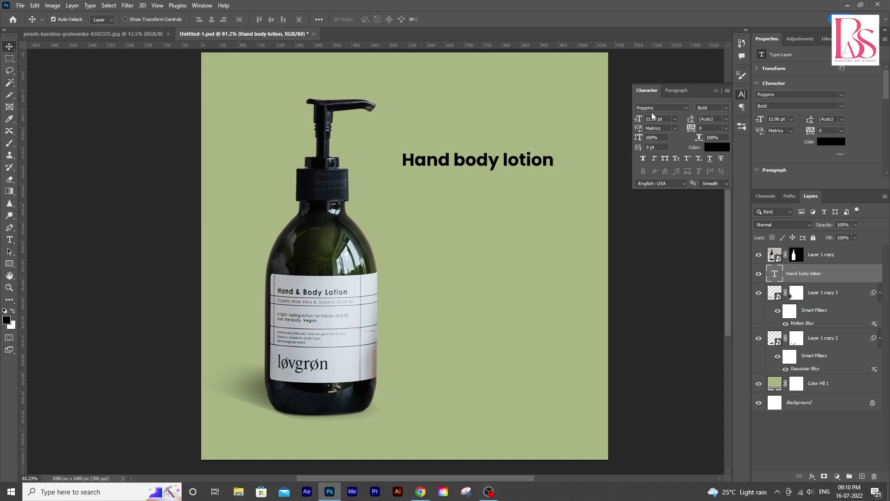
pyautogui.click(718, 91)
pyautogui.click(741, 93)
pyautogui.click(201, 6)
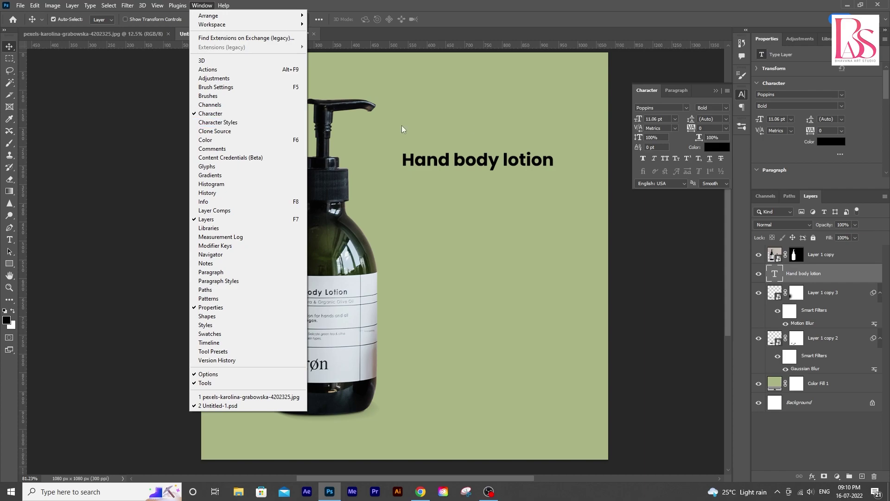
pyautogui.click(722, 93)
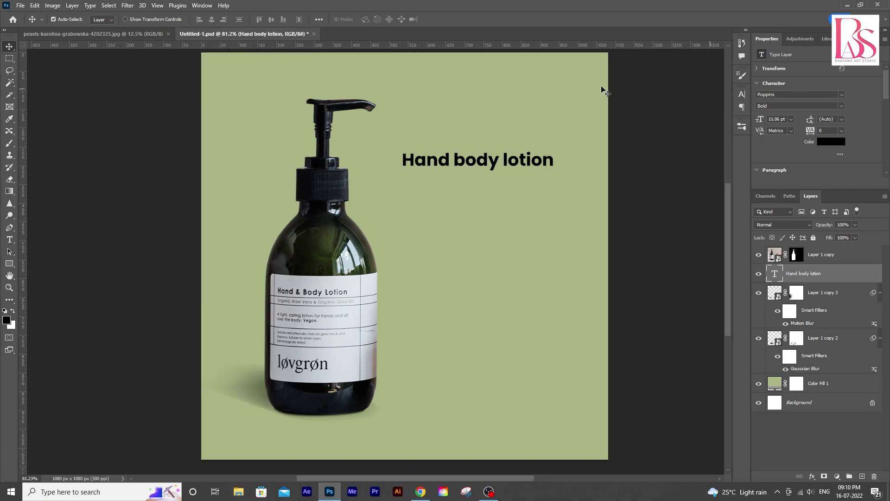
# Scale the headline up further to about 18.73 pt and reposition it beside the pump
pyautogui.scroll(-1, 482, 157)
pyautogui.hotkey('ctrl', 't')
pyautogui.moveTo(554, 135); pyautogui.dragTo(660, 116)
pyautogui.moveTo(607, 138); pyautogui.dragTo(628, 141)
pyautogui.press('Return')
# Break the headline before "lotion", right-align both lines and shift the text toward the canvas's right edge
pyautogui.doubleClick(592, 133)
pyautogui.press('BackSpace')
pyautogui.press('Return')
pyautogui.hotkey('ctrl', 'a')
pyautogui.hotkey('ctrl', 'shift', 'r')
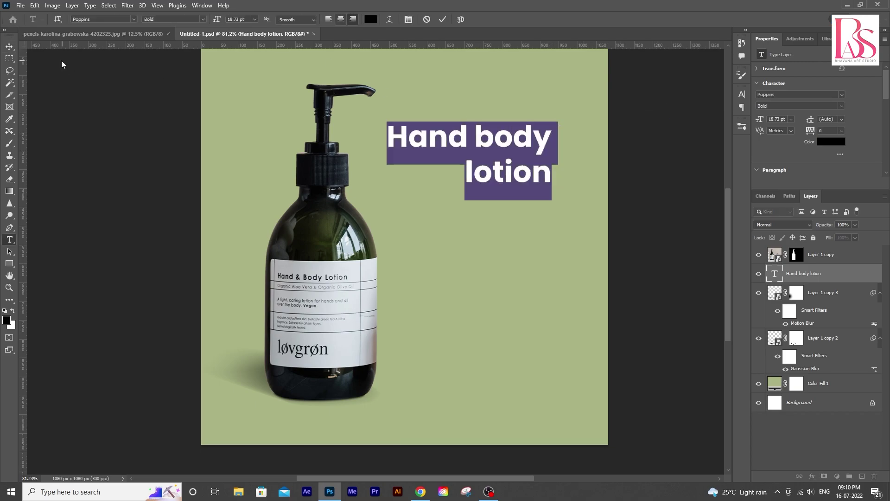
pyautogui.click(9, 46)
pyautogui.moveTo(496, 141); pyautogui.dragTo(519, 144)
pyautogui.scroll(-3, 451, 153)
pyautogui.scroll(3, 479, 215)
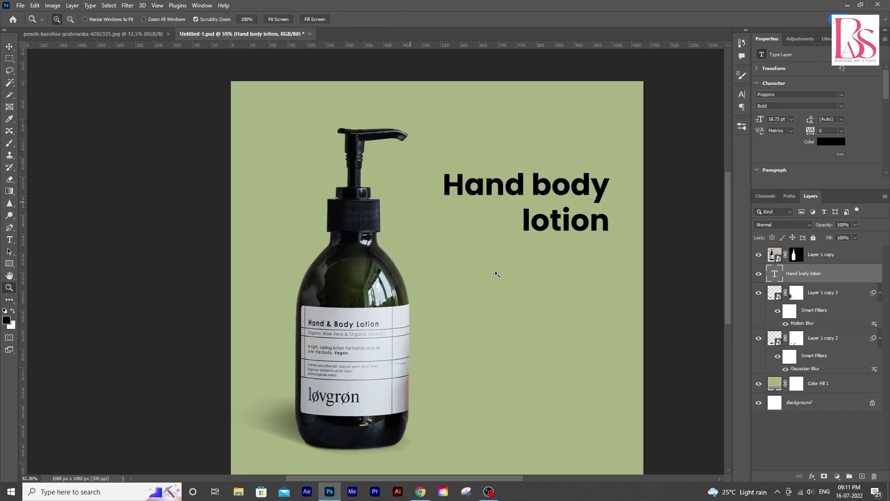
# Split "Hand" and "body" onto separate lines, left-align the headline and move it close to the bottle
pyautogui.doubleClick(472, 174)
pyautogui.click(473, 176)
pyautogui.press('Return')
pyautogui.hotkey('ctrl', 'a')
pyautogui.click(328, 19)
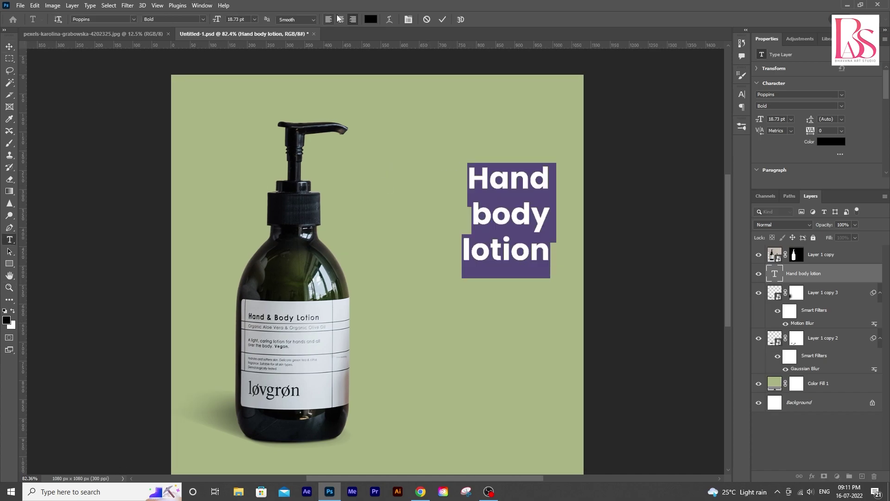
pyautogui.hotkey('ctrl', 'Return')
pyautogui.moveTo(571, 217); pyautogui.dragTo(396, 227)
pyautogui.scroll(-1, 397, 228)
# Set the headline's leading to 18 pt and rejoin "Hand body" on the first line
pyautogui.doubleClick(388, 245)
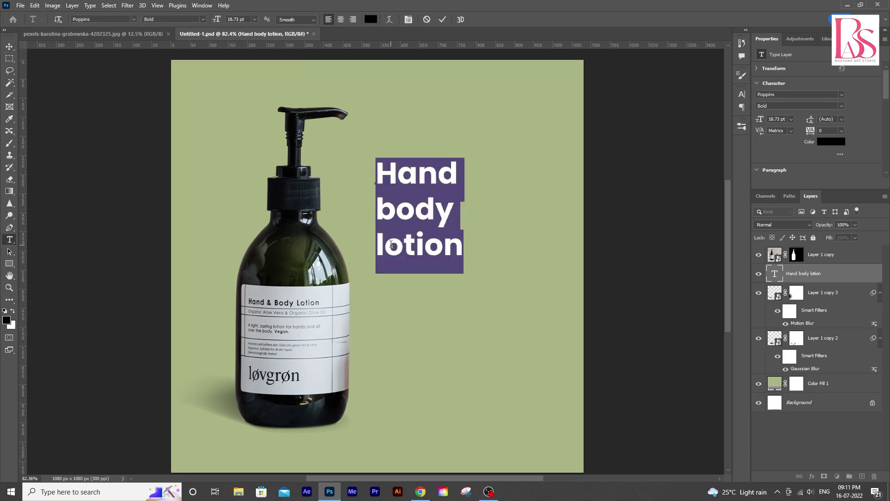
pyautogui.click(741, 94)
pyautogui.moveTo(693, 120); pyautogui.dragTo(691, 120)
pyautogui.click(234, 152)
pyautogui.doubleClick(384, 202)
pyautogui.press('BackSpace')
pyautogui.click(282, 200)
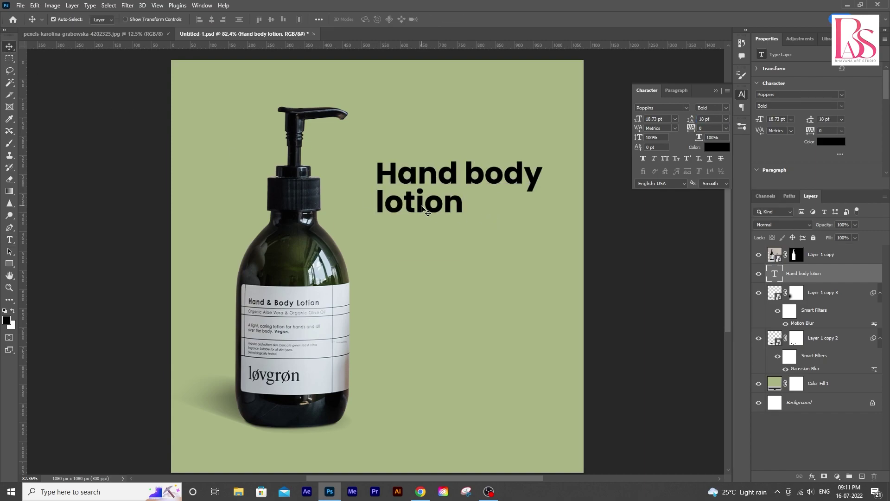
pyautogui.doubleClick(378, 206)
pyautogui.moveTo(378, 207); pyautogui.dragTo(463, 206)
pyautogui.click(406, 110)
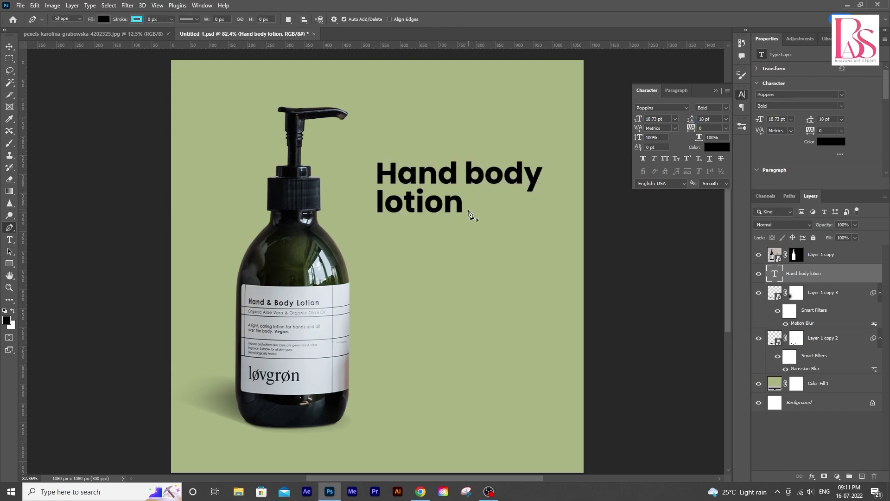
# Draw a horizontal line about 177 px long after "lotion" with the Pen tool and give it a 6 px black stroke
pyautogui.click(466, 210)
pyautogui.click(534, 210)
pyautogui.click(136, 19)
pyautogui.click(71, 69)
pyautogui.click(119, 20)
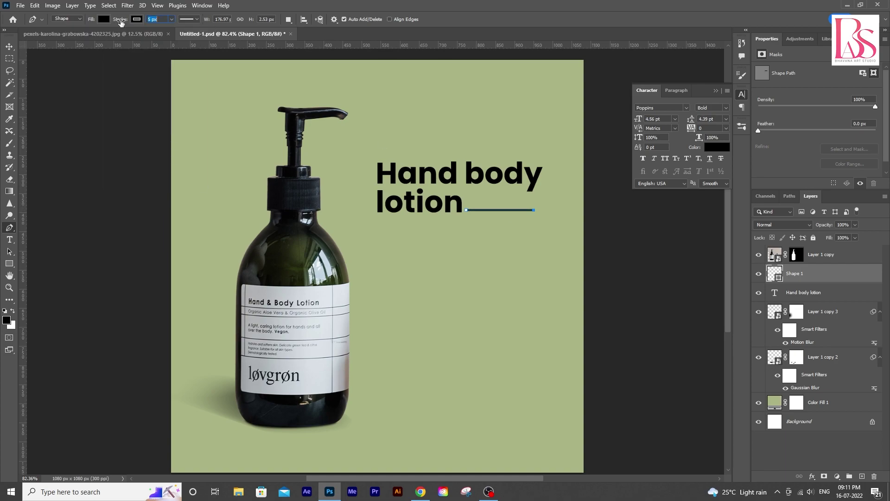
pyautogui.press('Return')
pyautogui.press('v')
pyautogui.scroll(2, 466, 234)
# Change the headline's text color to a dark olive green
pyautogui.click(409, 151)
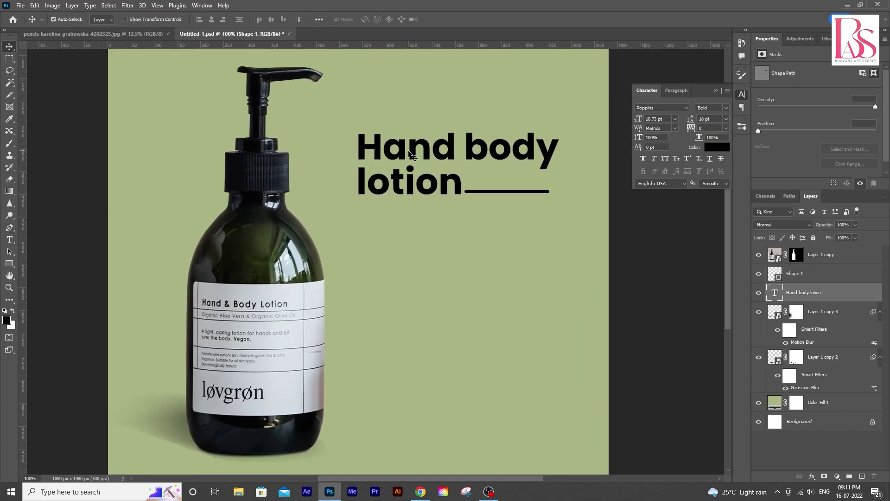
pyautogui.doubleClick(411, 155)
pyautogui.click(370, 20)
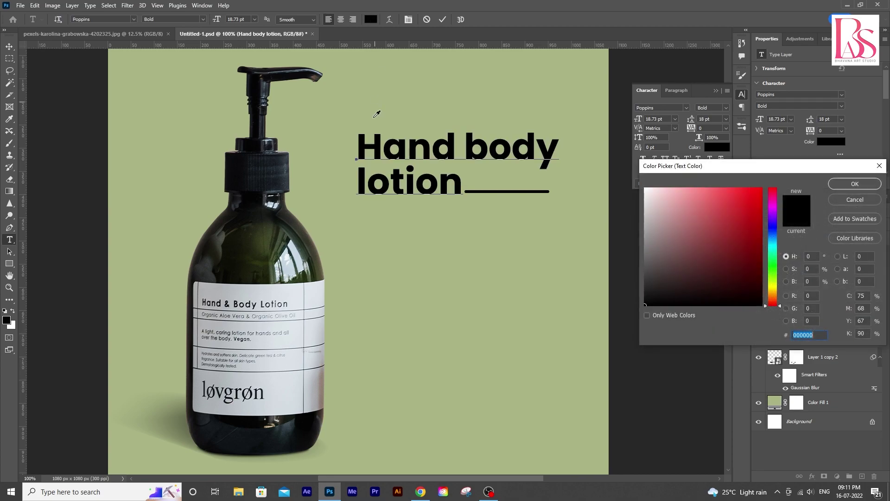
pyautogui.click(322, 142)
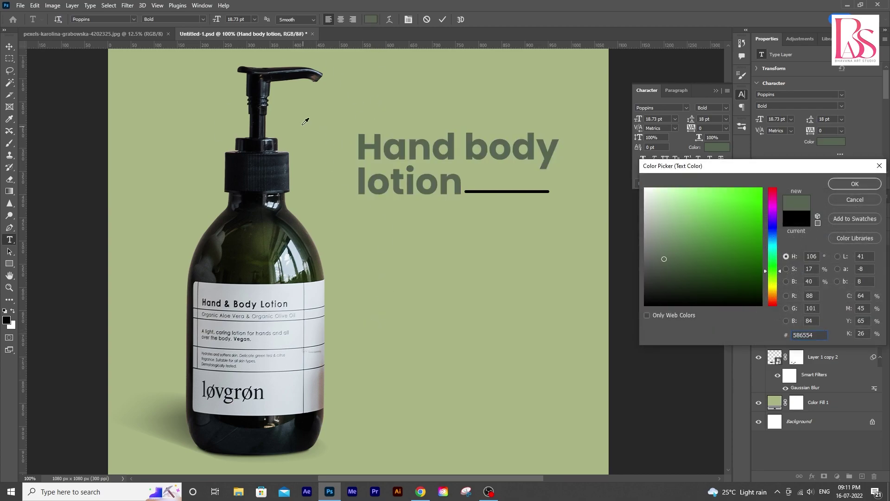
pyautogui.click(322, 121)
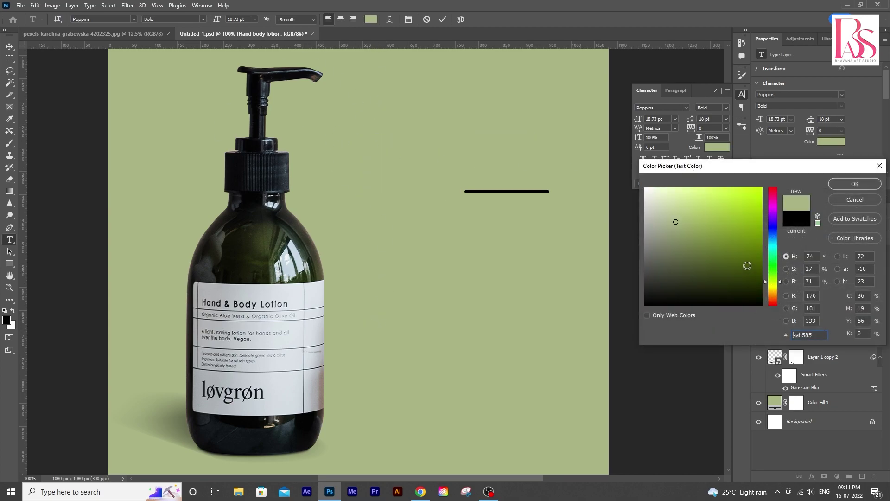
pyautogui.moveTo(747, 265); pyautogui.dragTo(755, 269)
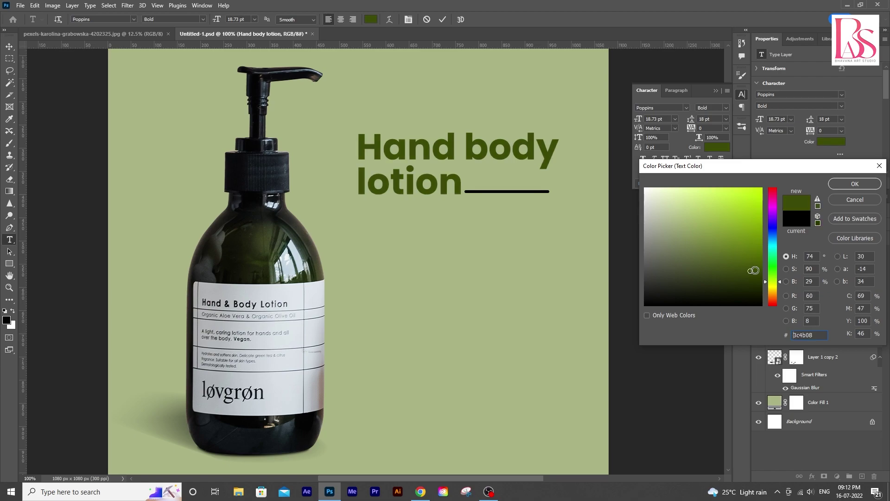
pyautogui.press('Return')
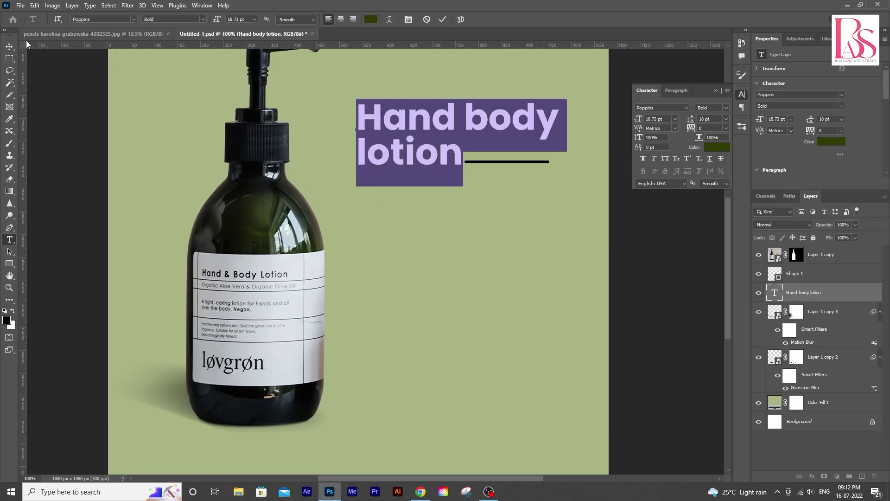
pyautogui.click(7, 47)
# Set the stroke of the line beside "lotion" to butt caps and mitered corners
pyautogui.press('z')
pyautogui.moveTo(401, 229); pyautogui.dragTo(434, 225)
pyautogui.press('v')
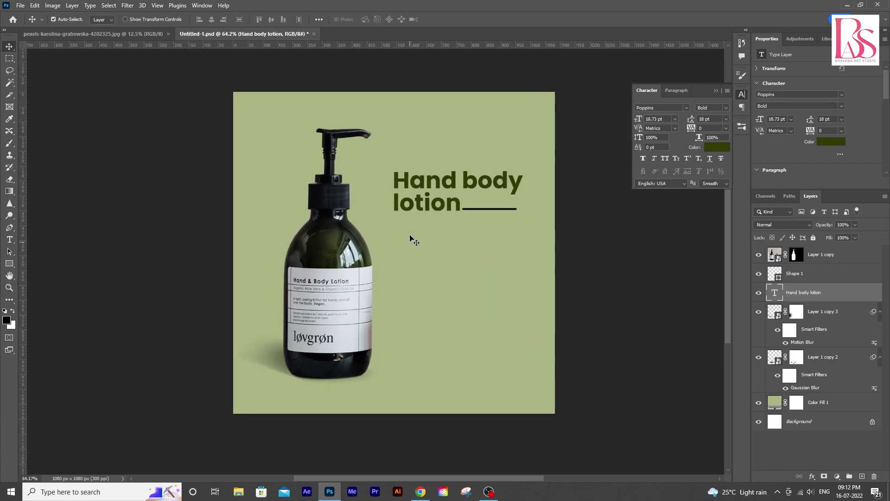
pyautogui.scroll(1, 410, 238)
pyautogui.click(484, 207)
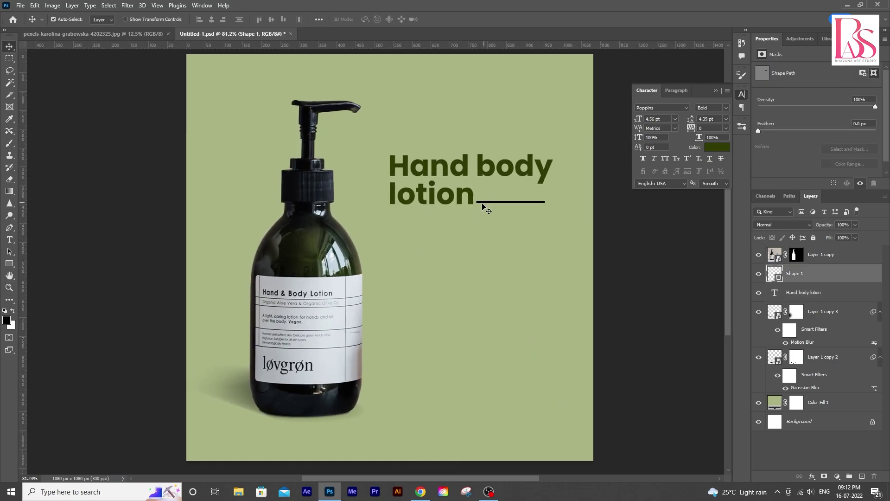
pyautogui.click(9, 227)
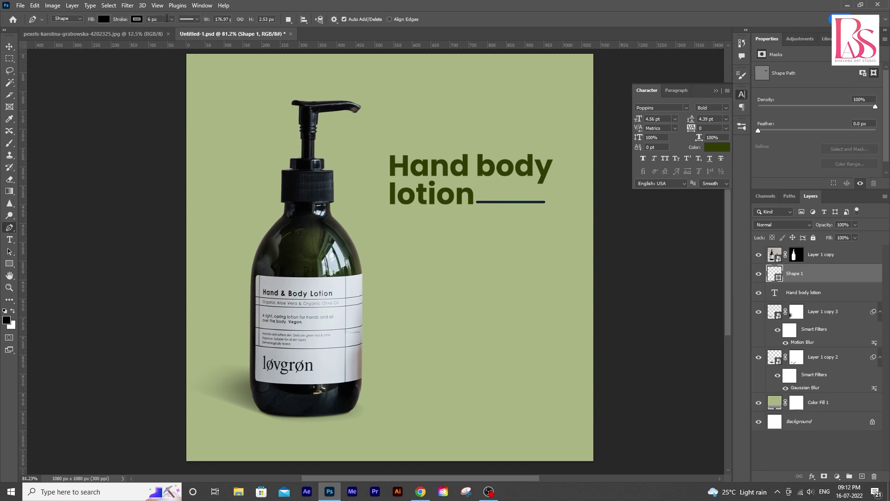
pyautogui.click(197, 20)
pyautogui.click(193, 117)
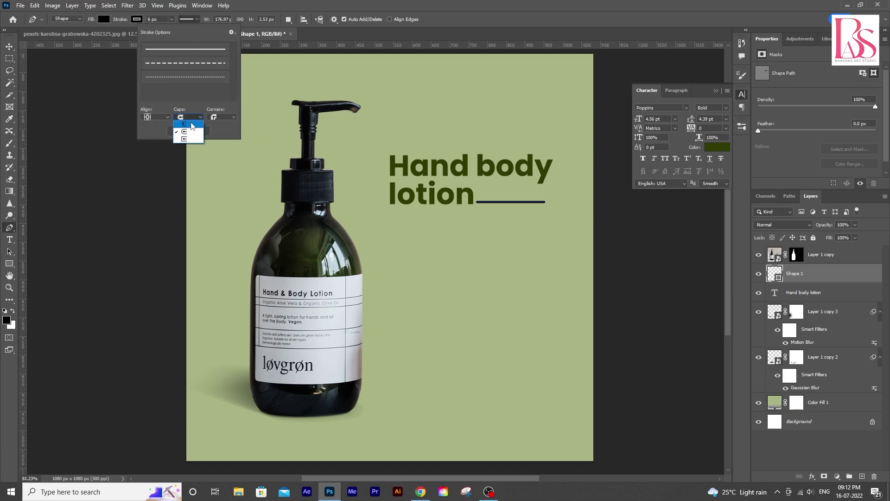
pyautogui.click(191, 124)
pyautogui.click(224, 118)
pyautogui.click(224, 124)
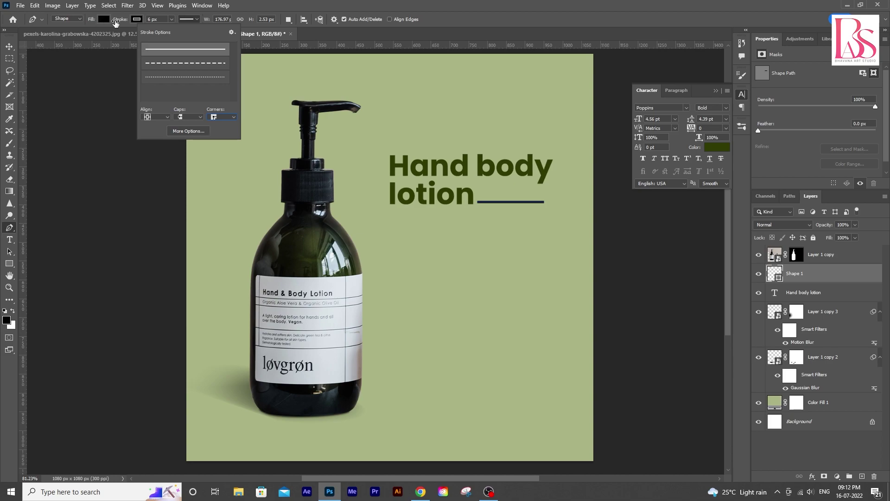
# Remove the line's fill and set its stroke to the headline's dark olive green
pyautogui.click(100, 21)
pyautogui.click(49, 38)
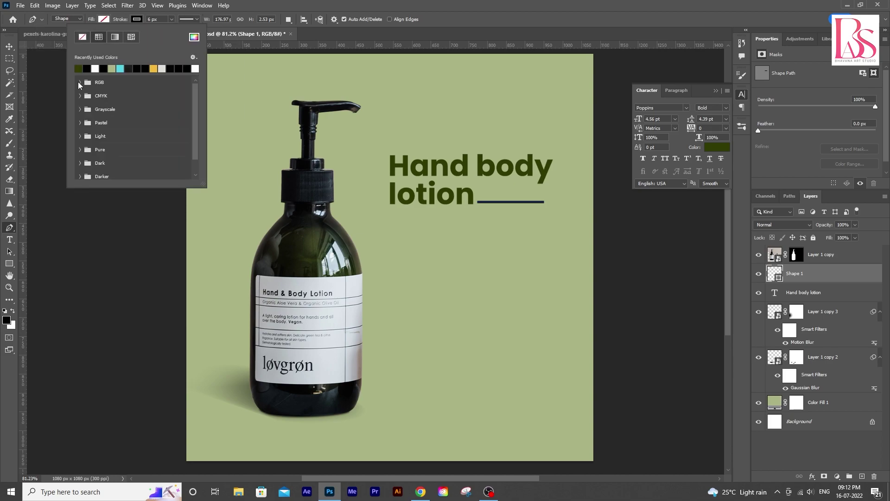
pyautogui.click(79, 68)
pyautogui.click(8, 47)
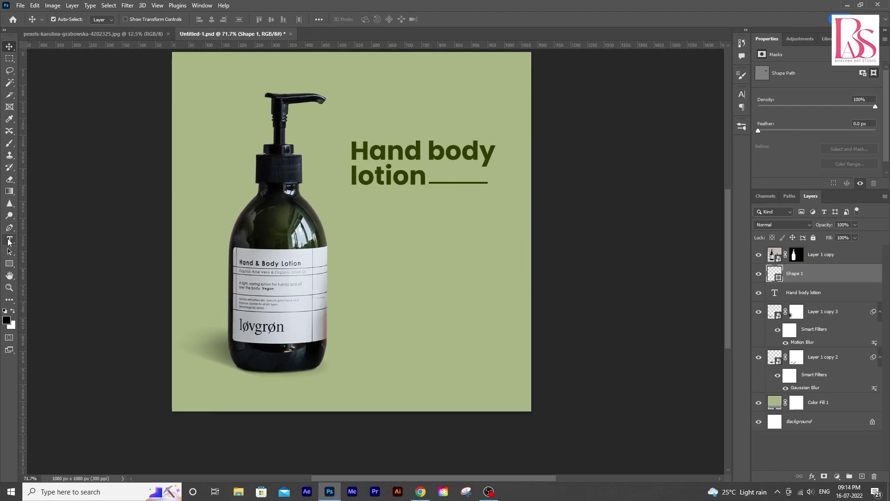
# Paste the description starting "Løvgrøn is inspired by pharmacy and nature" in white 9 pt Poppins Light, left-aligned under the headline
pyautogui.click(9, 239)
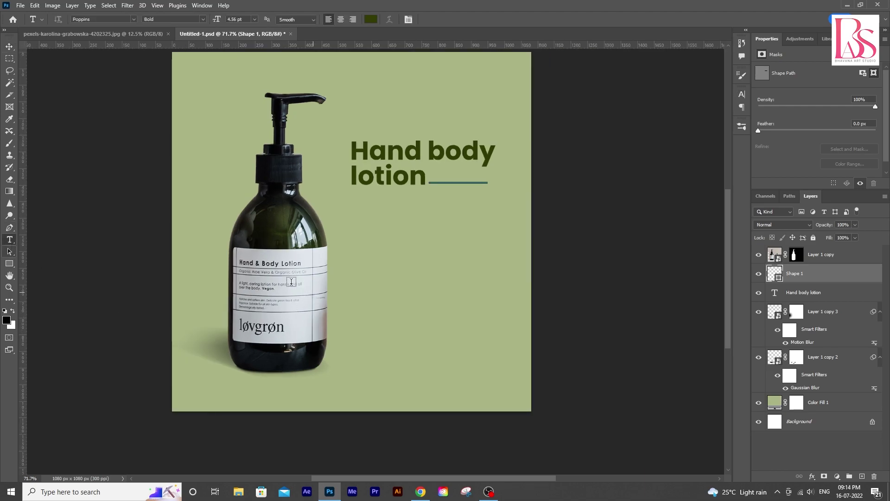
pyautogui.click(363, 229)
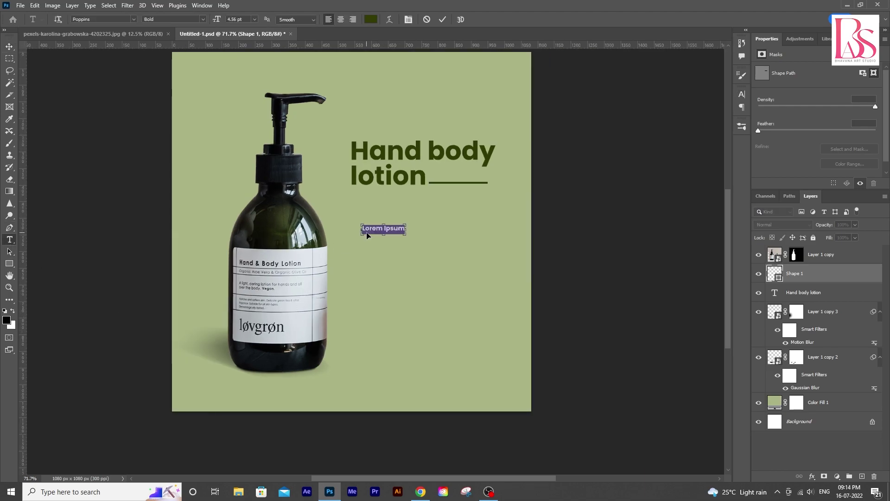
pyautogui.hotkey('ctrl', 'v')
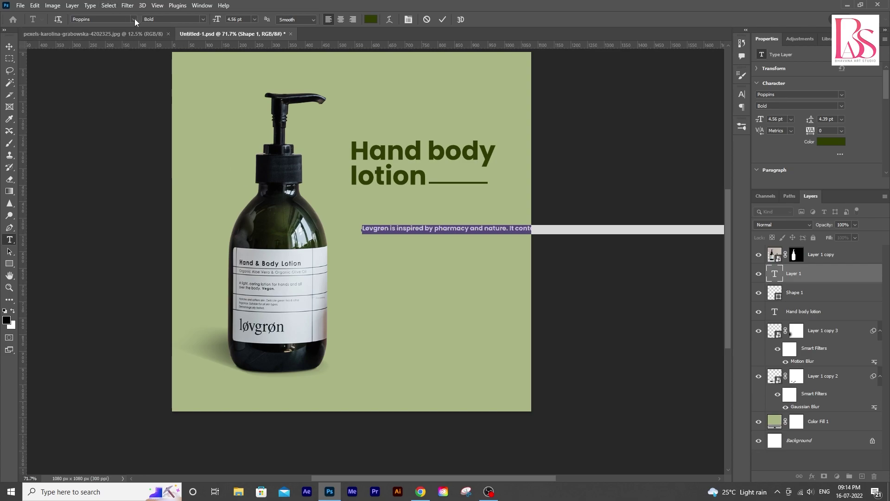
pyautogui.click(371, 19)
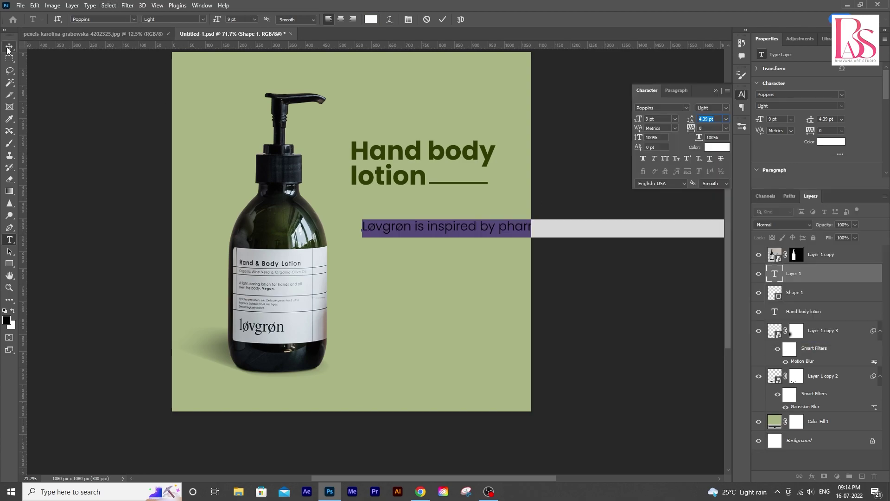
pyautogui.click(9, 46)
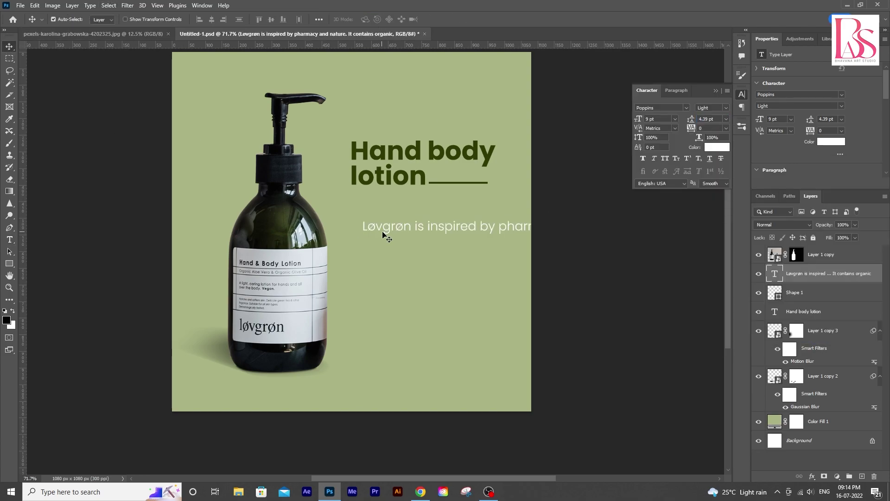
pyautogui.moveTo(383, 232)
pyautogui.mouseDown()
pyautogui.moveTo(374, 235)
pyautogui.moveTo(381, 215)
pyautogui.mouseUp()
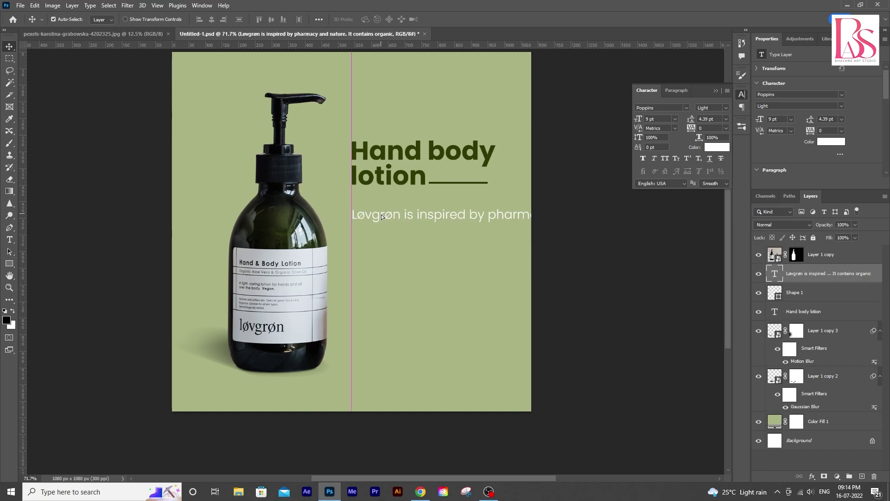
# Break the description before "pharmacy" and set the whole text's leading to Auto
pyautogui.doubleClick(453, 216)
pyautogui.click(470, 214)
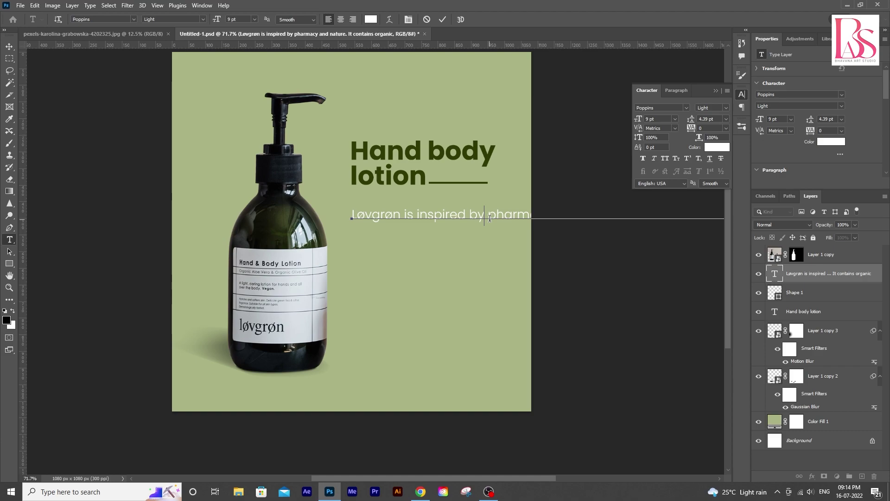
pyautogui.press('Return')
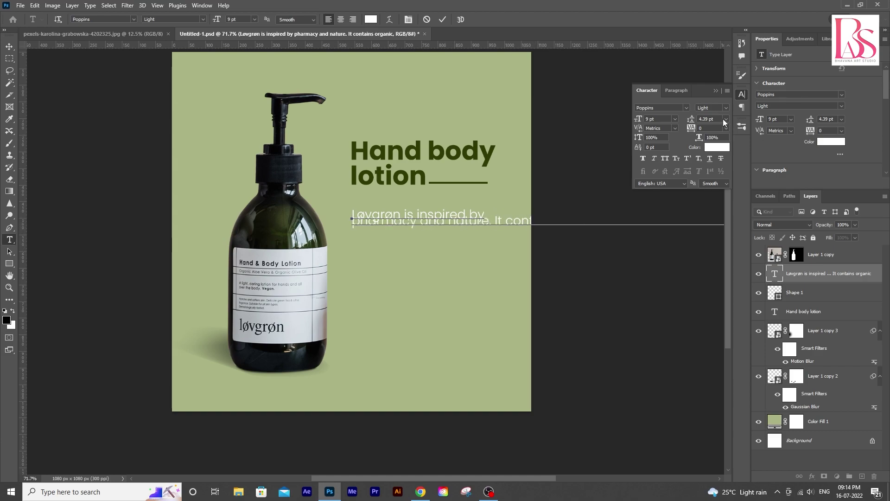
pyautogui.hotkey('ctrl', 'a')
pyautogui.click(726, 119)
pyautogui.click(707, 121)
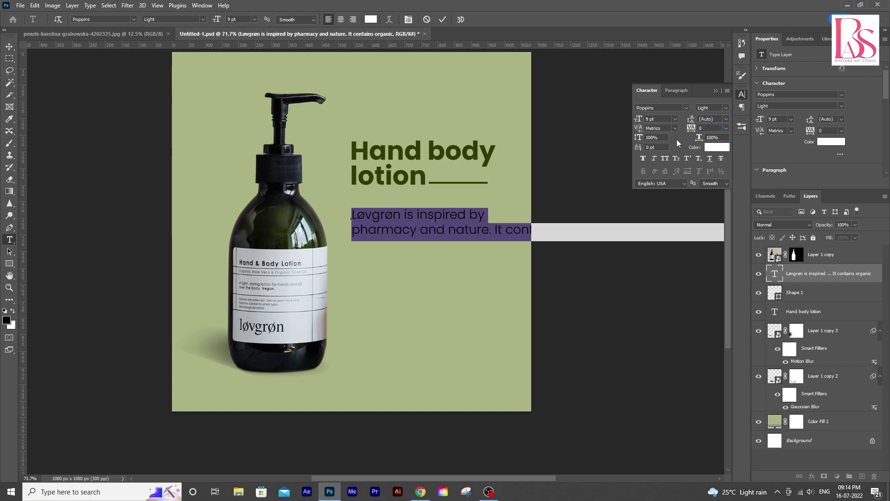
# Add line breaks in the description after "nature.", "organic,", "ingredients that" and "proven their"
pyautogui.click(495, 230)
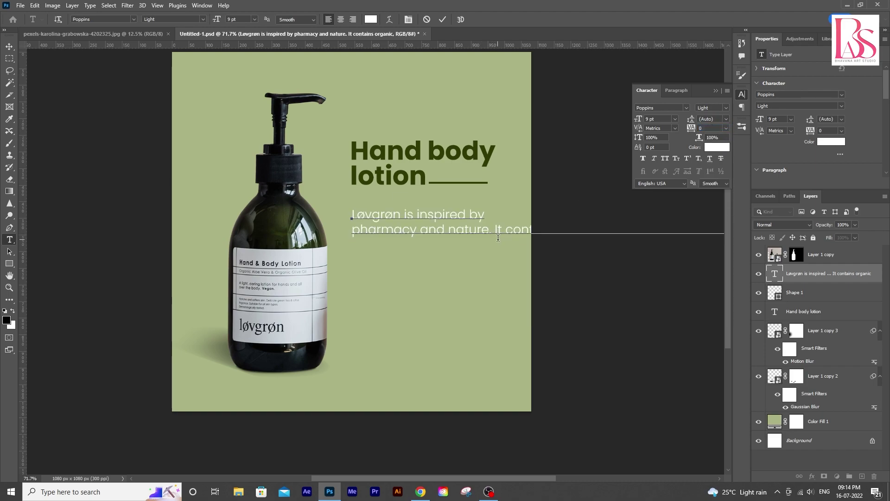
pyautogui.press('Return')
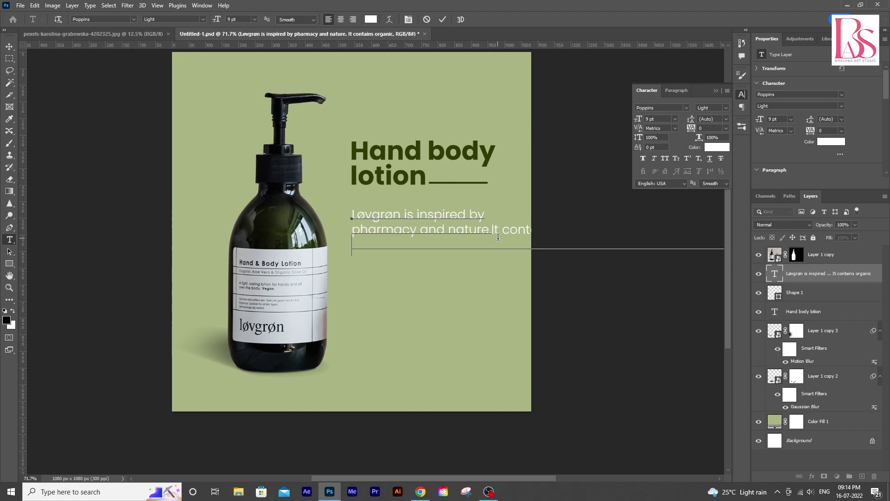
pyautogui.press('Return')
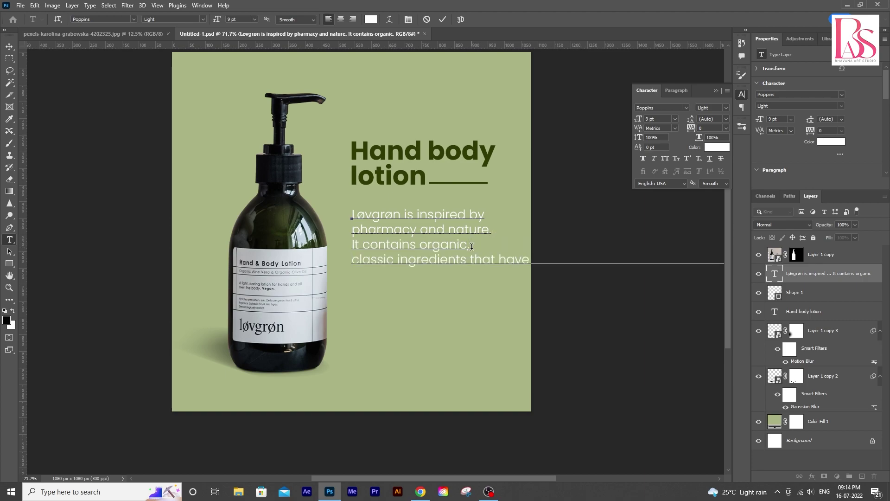
pyautogui.click(498, 258)
pyautogui.press('Return')
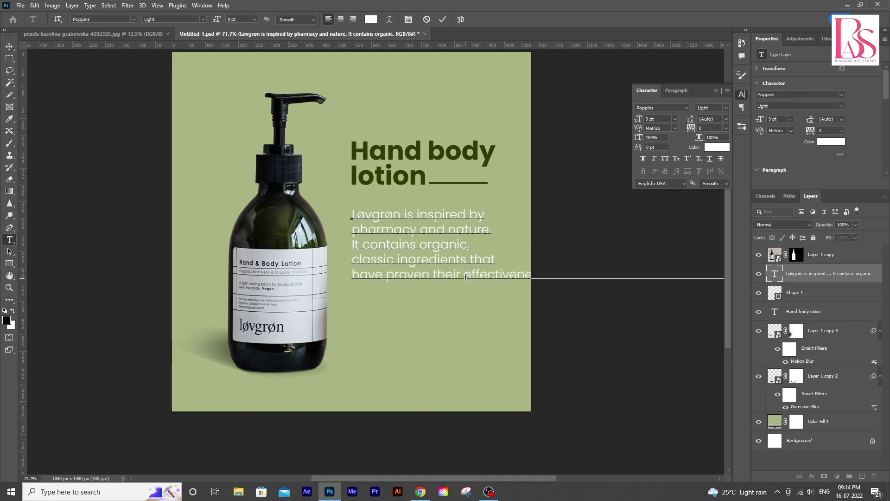
pyautogui.press('Return')
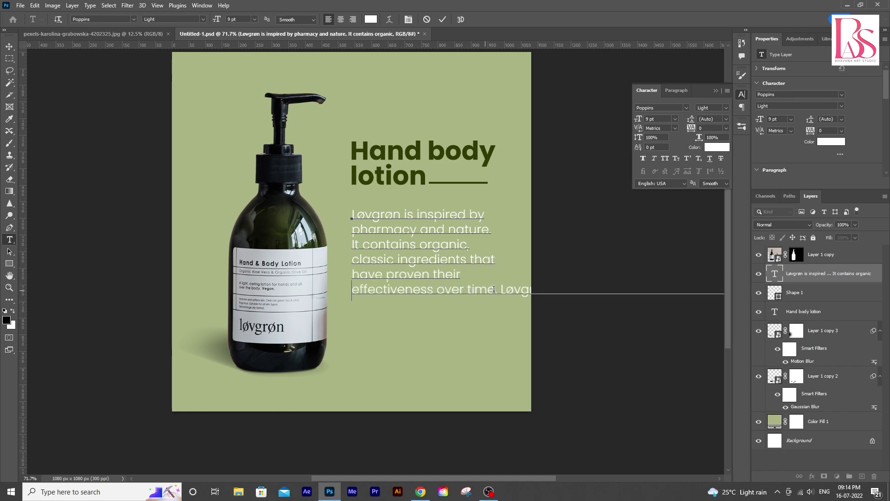
# Break the description after "effectiveness over time.", "Løvgrøn is completely" and "vegan and packed in"
pyautogui.click(501, 288)
pyautogui.press('Return')
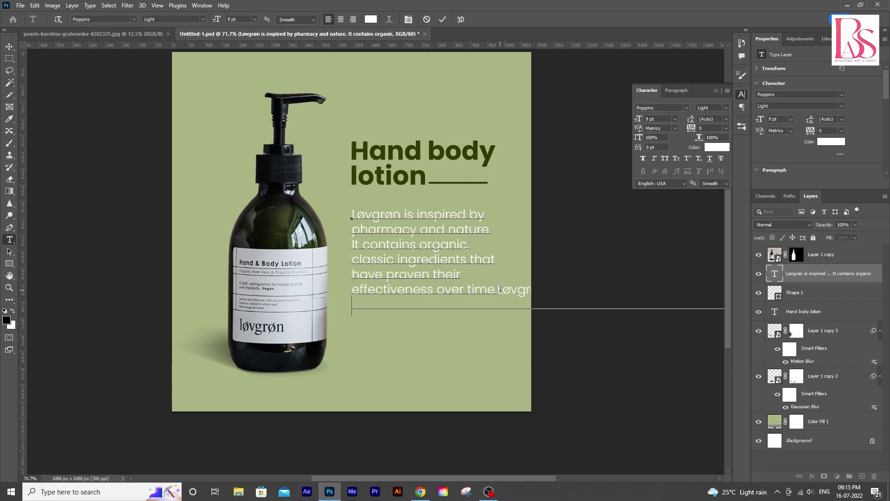
pyautogui.click(488, 304)
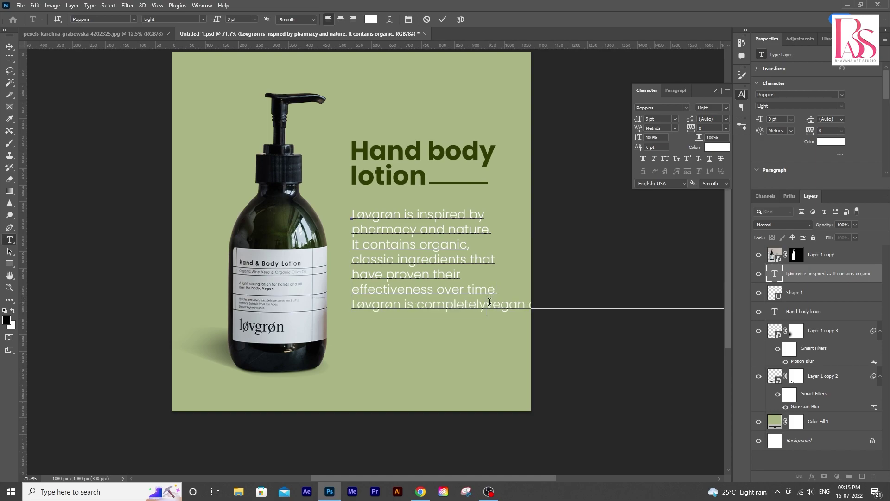
pyautogui.press('Return')
pyautogui.click(488, 317)
pyautogui.press('Return')
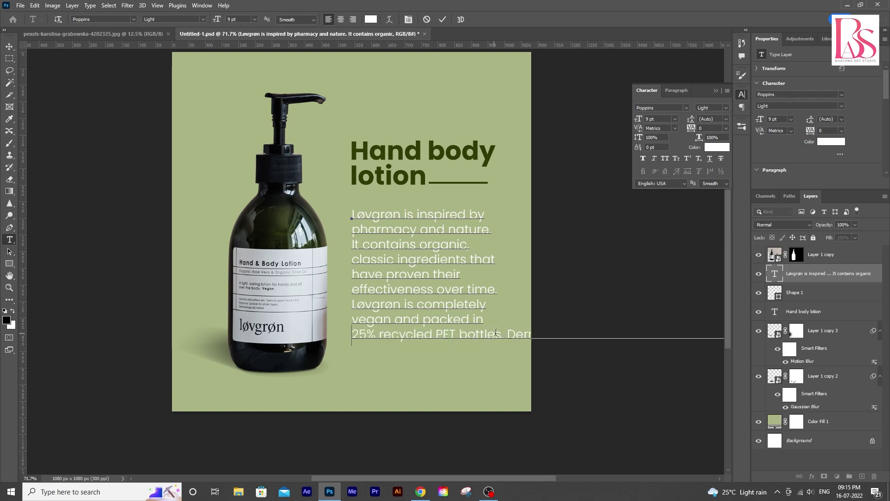
# Wrap the end of the description with breaks after "PET bottles.", "Dermatologically tested." and "for all skin"
pyautogui.click(505, 334)
pyautogui.press('Return')
pyautogui.click(505, 352)
pyautogui.press('BackSpace')
pyautogui.press('Return')
pyautogui.click(506, 364)
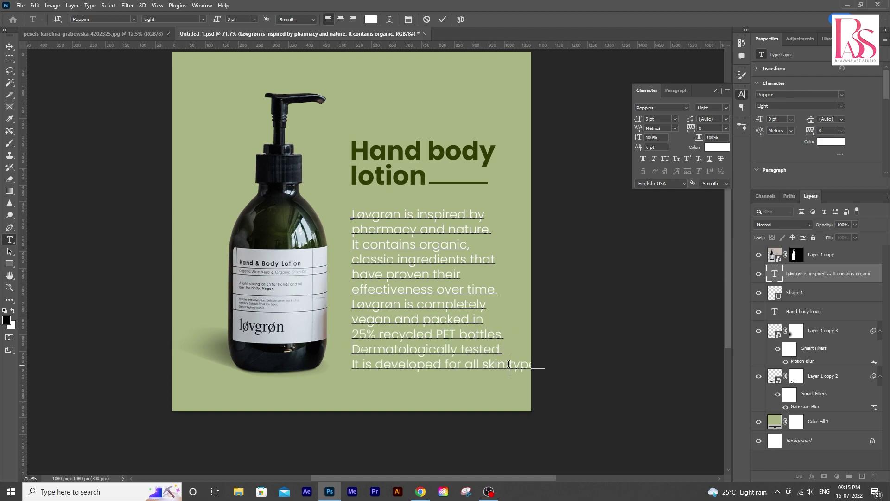
pyautogui.press('Return')
pyautogui.click(8, 46)
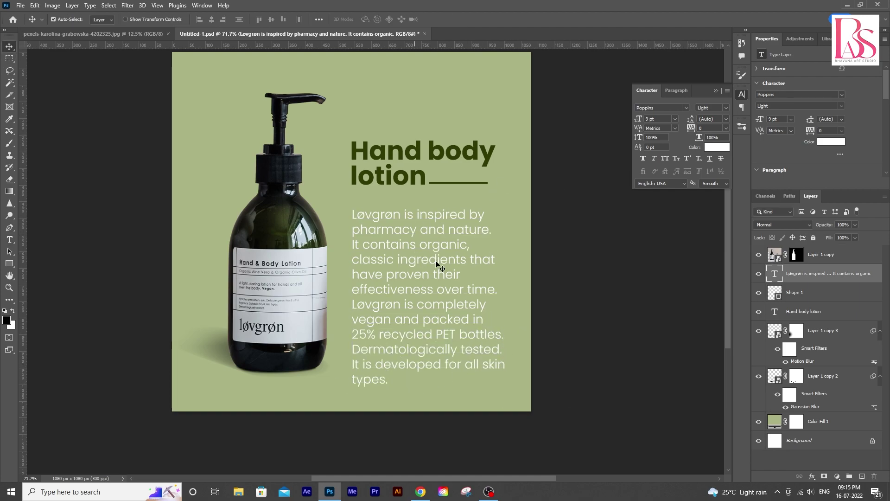
# Delete the description's opening sentences through "effectiveness over time." so it starts with "Løvgrøn is completely"
pyautogui.doubleClick(447, 290)
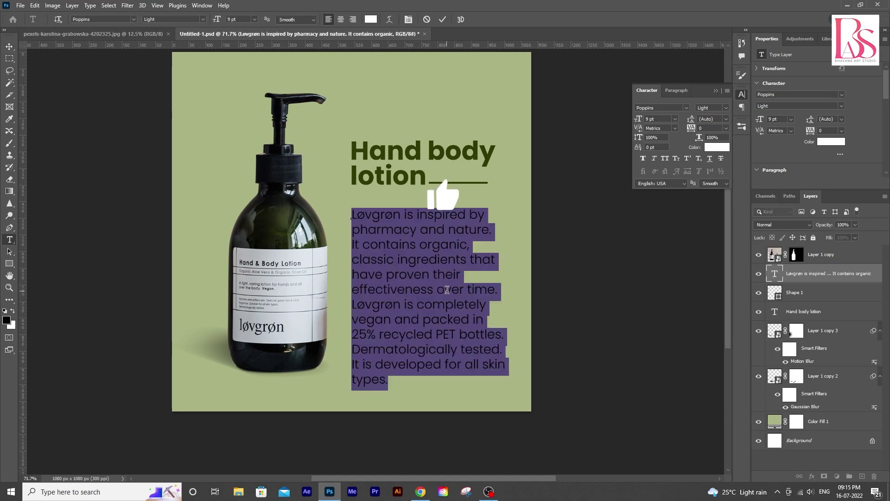
pyautogui.moveTo(499, 290); pyautogui.dragTo(326, 210)
pyautogui.press('BackSpace')
pyautogui.press('Delete')
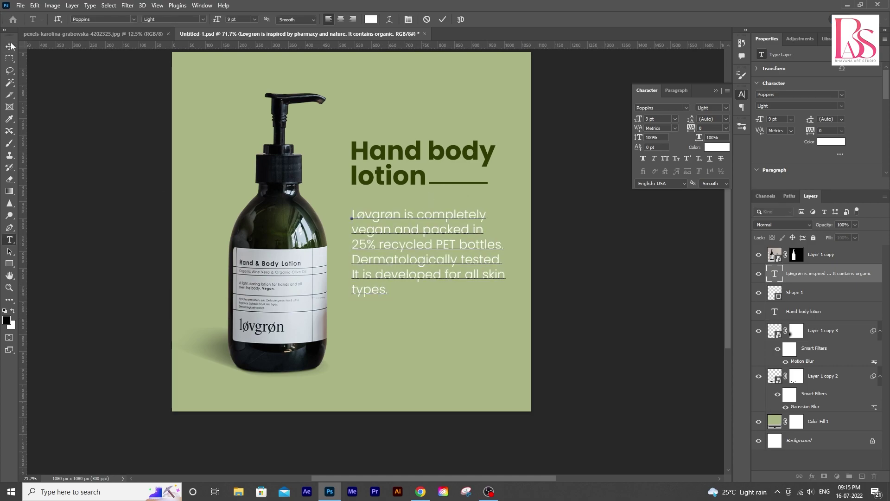
pyautogui.click(10, 47)
# Scale the description down to about 5.87 pt and move it up closer beneath the headline
pyautogui.hotkey('ctrl', 'space')
pyautogui.moveTo(435, 254); pyautogui.dragTo(460, 250)
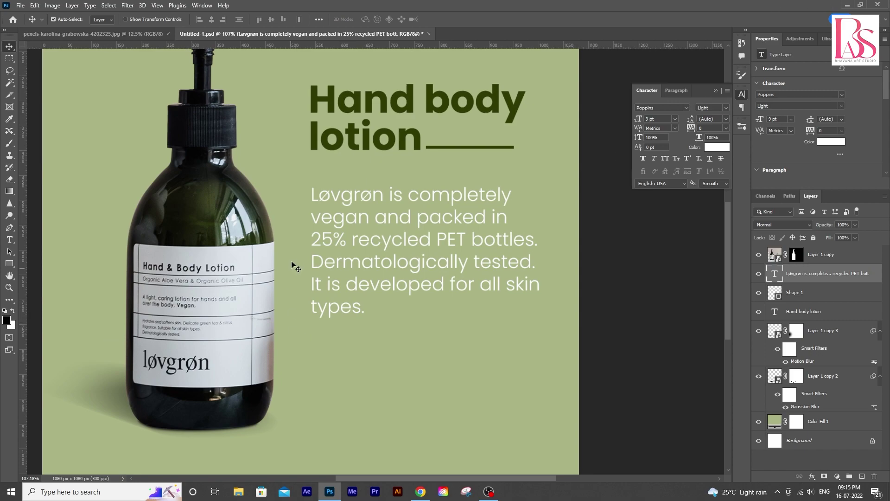
pyautogui.scroll(-3, 359, 289)
pyautogui.scroll(1, 359, 288)
pyautogui.hotkey('ctrl', 't')
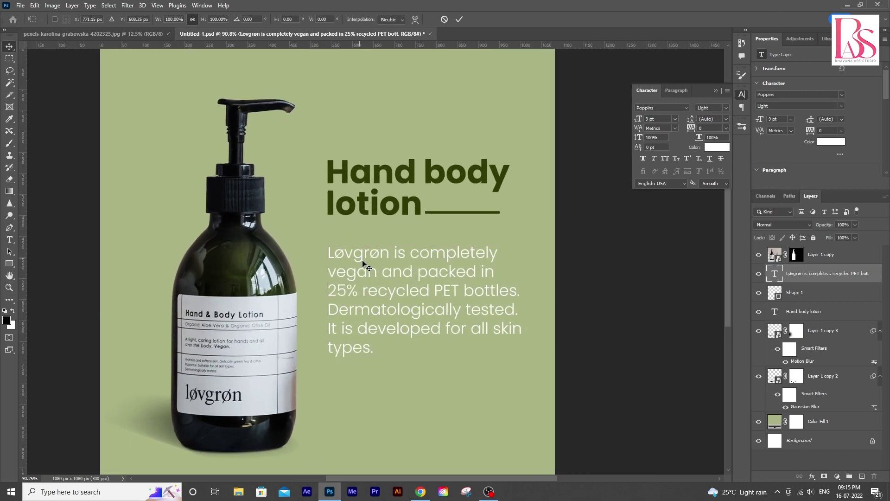
pyautogui.moveTo(522, 361); pyautogui.dragTo(455, 315)
pyautogui.moveTo(401, 284); pyautogui.dragTo(400, 271)
pyautogui.press('Return')
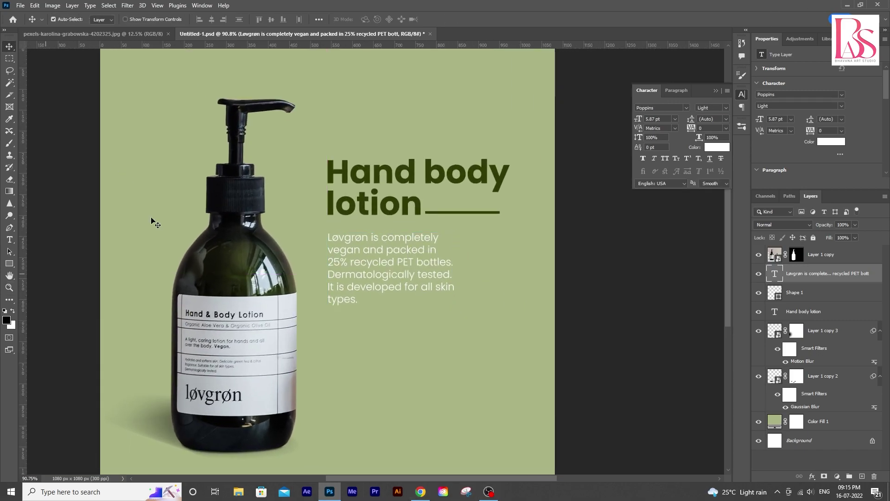
# Rewrap the description's start as "Løvgrøn is completely vegan and" followed by "packed in 25% recycled PET bottles."
pyautogui.press('t')
pyautogui.click(329, 249)
pyautogui.press('BackSpace')
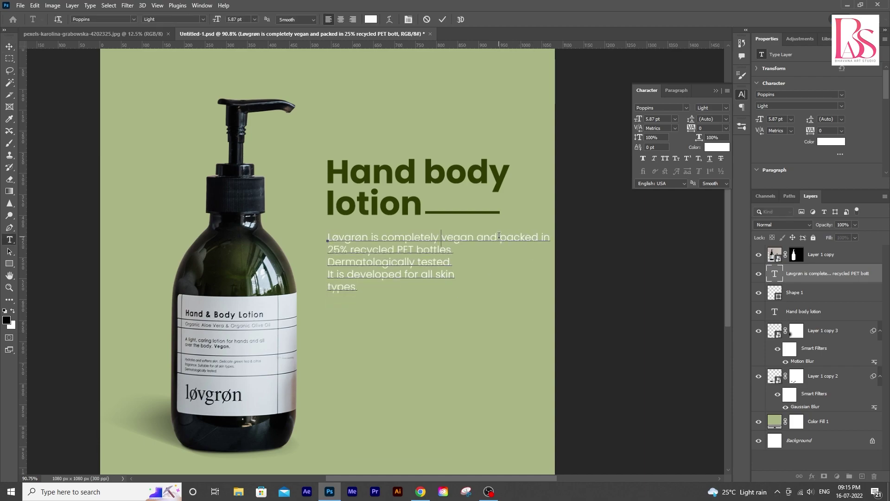
pyautogui.press('Return')
pyautogui.click(328, 261)
pyautogui.press('BackSpace')
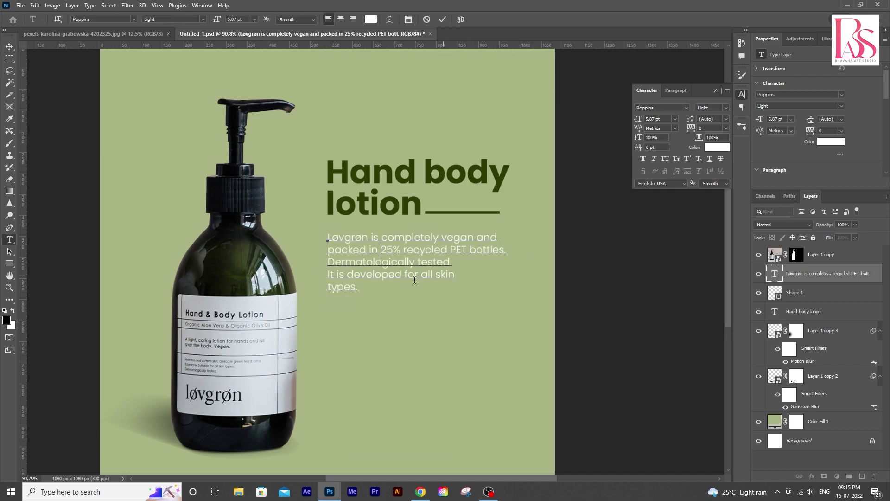
# Rewrap the description's end as "Dermatologically tested. It is developed" followed by "for all skin types."
pyautogui.click(327, 274)
pyautogui.press('BackSpace')
pyautogui.click(532, 263)
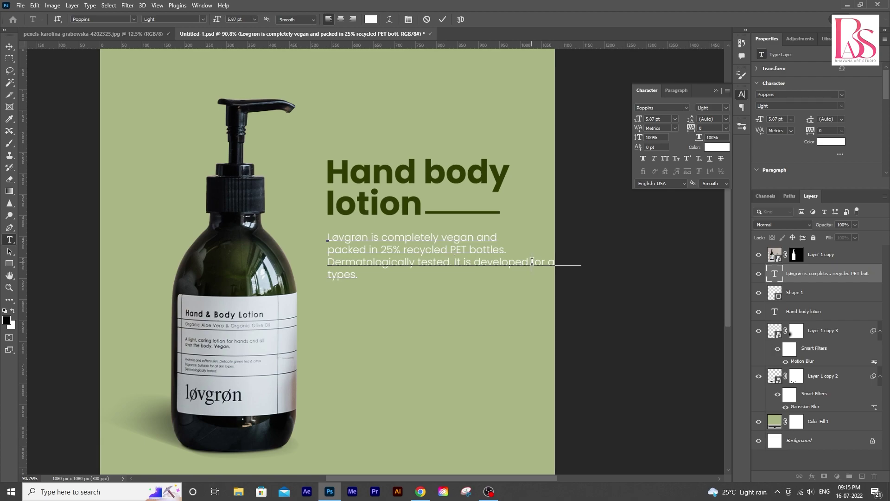
pyautogui.press('Return')
pyautogui.click(328, 286)
pyautogui.press('BackSpace')
pyautogui.click(9, 46)
pyautogui.scroll(1, 350, 278)
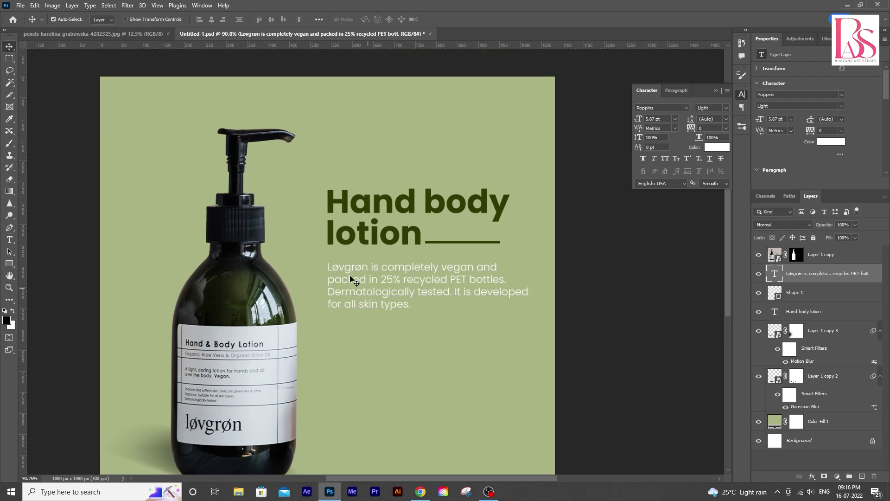
# Align the left edges of the headline and description, then save the document
pyautogui.click(335, 235)
pyautogui.keyDown('shift'); pyautogui.click(338, 267); pyautogui.keyUp('shift')
pyautogui.click(199, 20)
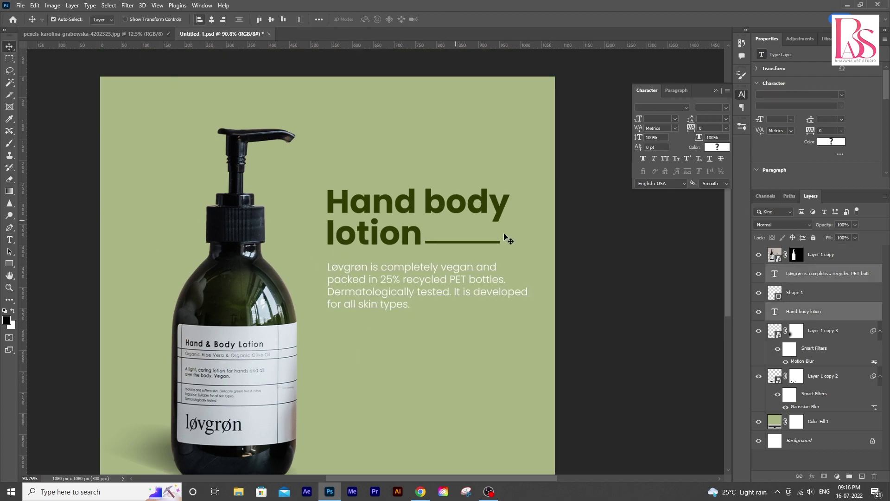
pyautogui.moveTo(439, 294); pyautogui.dragTo(399, 310)
pyautogui.hotkey('ctrl', 's')
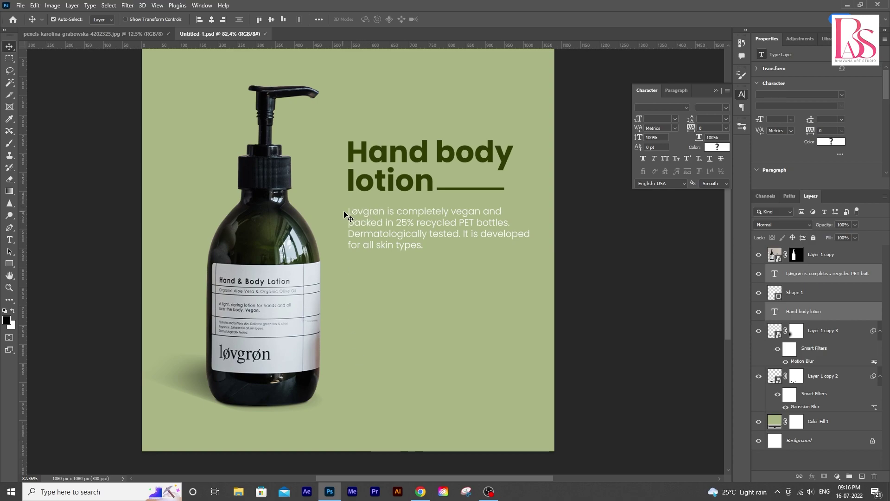
# Copy the word "Løvgrøn" from the description and paste it as a separate text layer in the empty area below
pyautogui.click(343, 295)
pyautogui.doubleClick(352, 215)
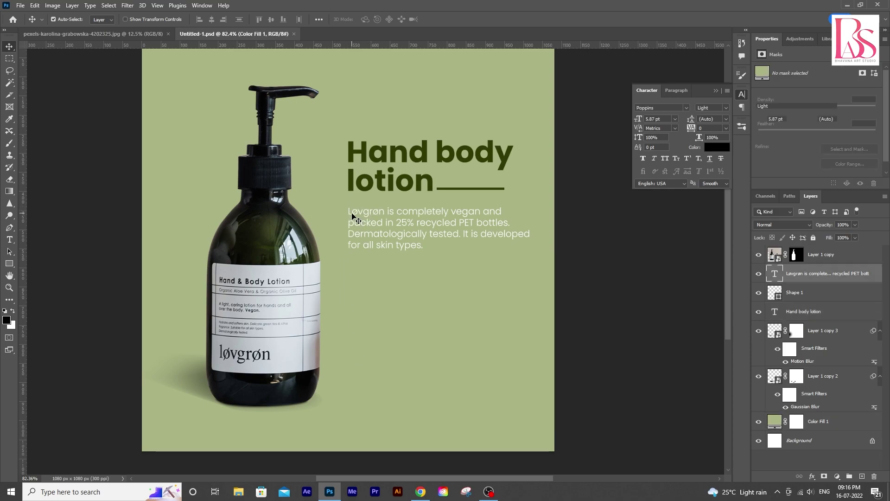
pyautogui.moveTo(349, 211); pyautogui.dragTo(384, 211)
pyautogui.hotkey('ctrl', 'c')
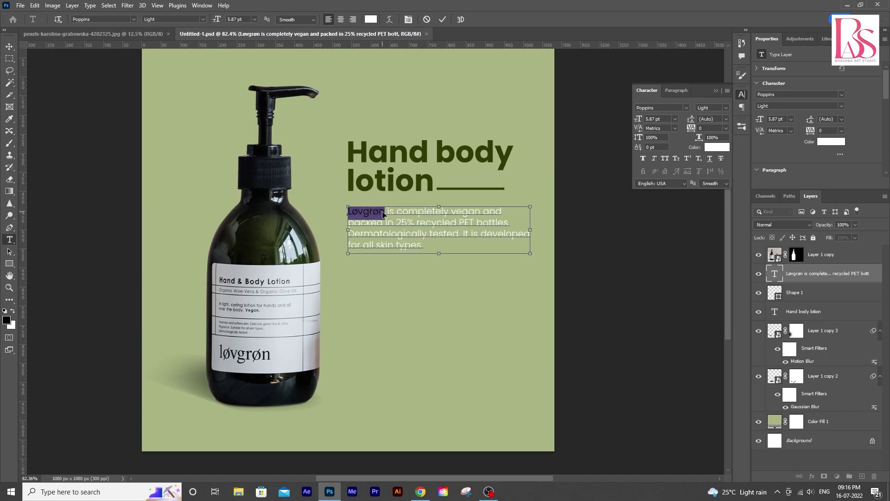
pyautogui.click(9, 47)
pyautogui.click(10, 240)
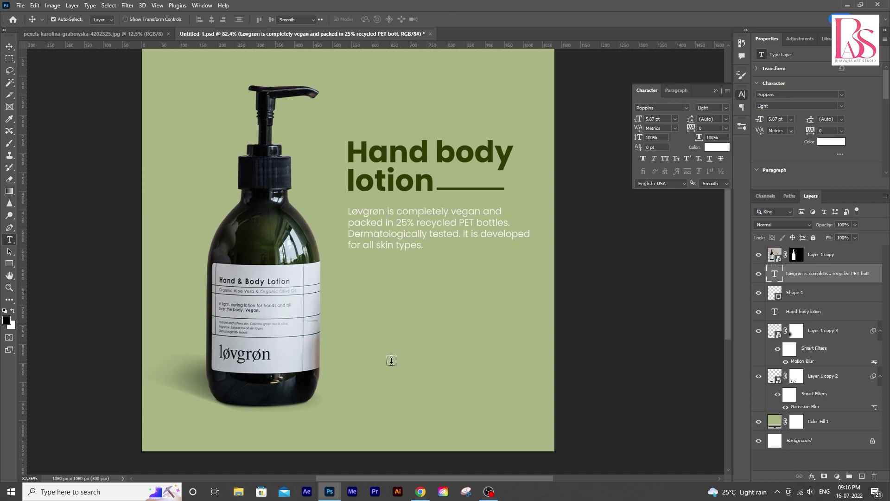
pyautogui.click(400, 365)
pyautogui.hotkey('ctrl', 'v')
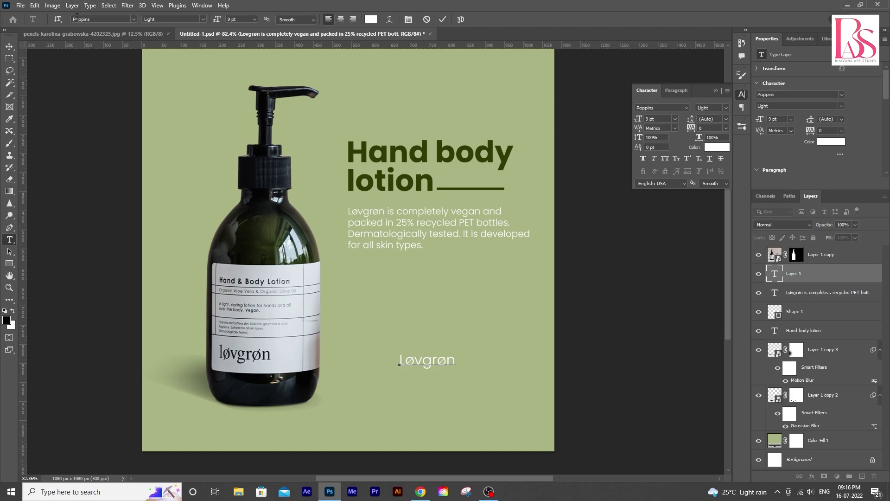
# Run Match Font for the separate Løvgrøn text layer, fitting the sampling box around the brand name on the bottle label
pyautogui.click(104, 18)
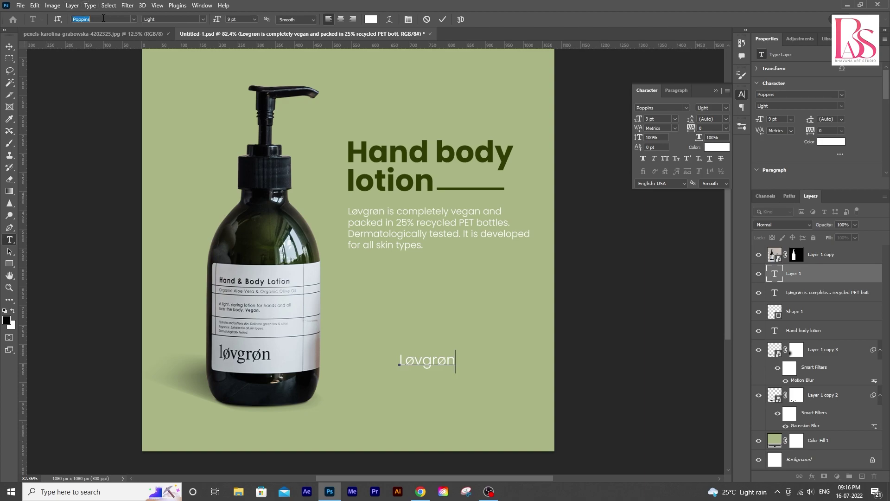
pyautogui.doubleClick(418, 359)
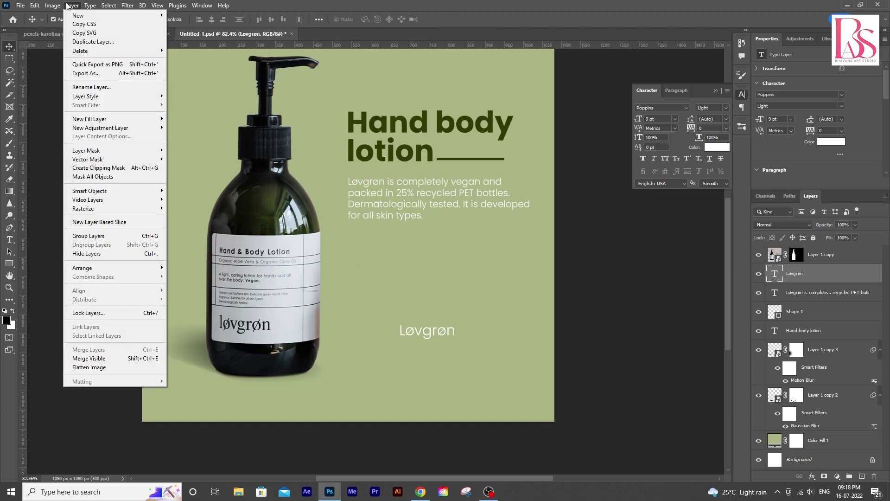
pyautogui.moveTo(95, 6)
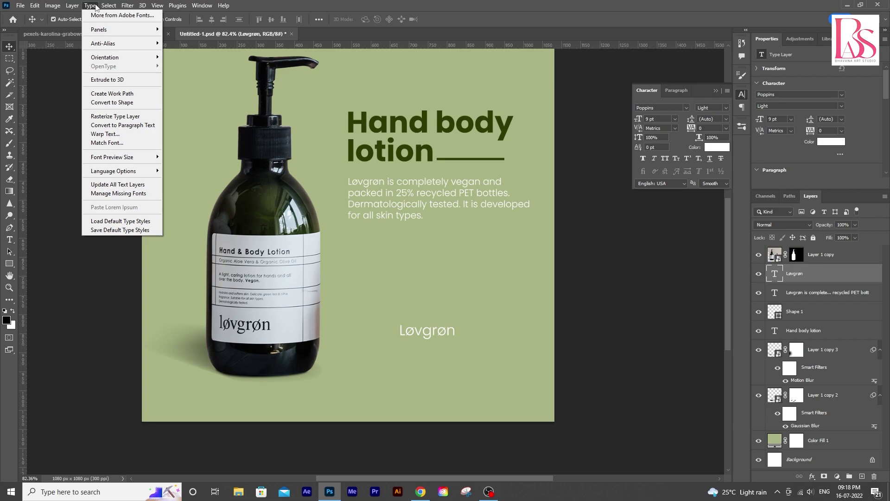
pyautogui.click(109, 143)
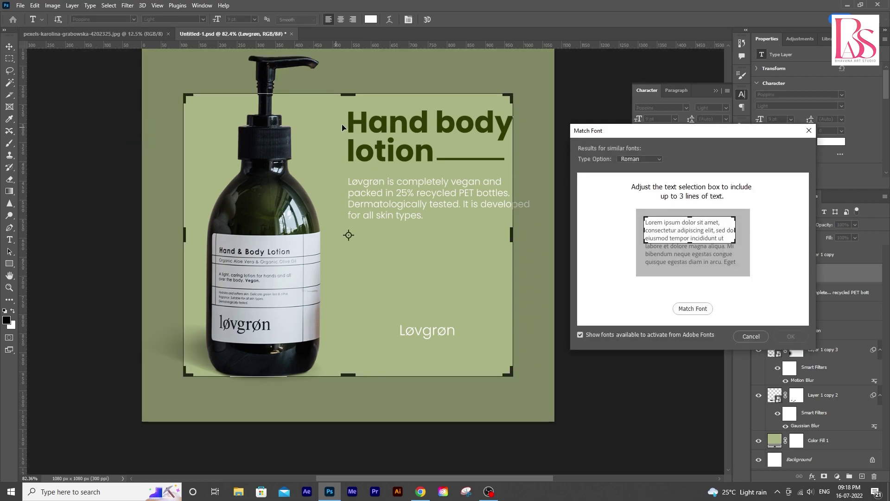
pyautogui.moveTo(349, 95); pyautogui.dragTo(349, 319)
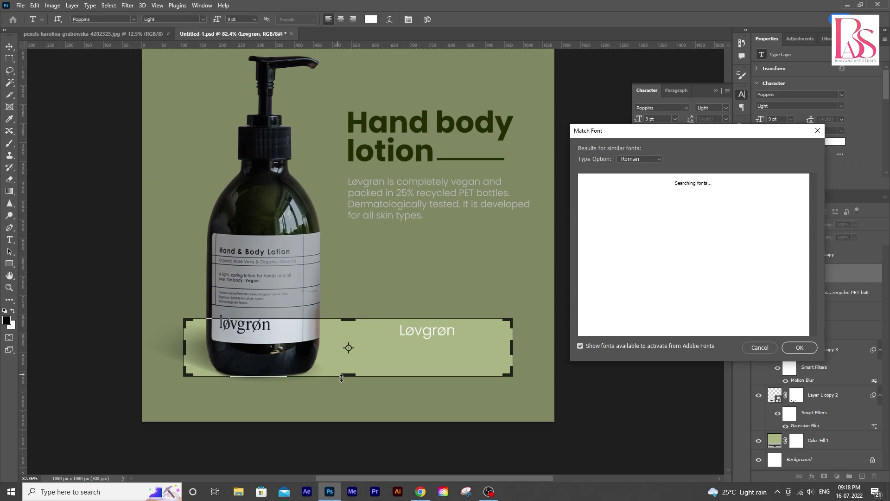
pyautogui.moveTo(341, 377); pyautogui.dragTo(295, 321)
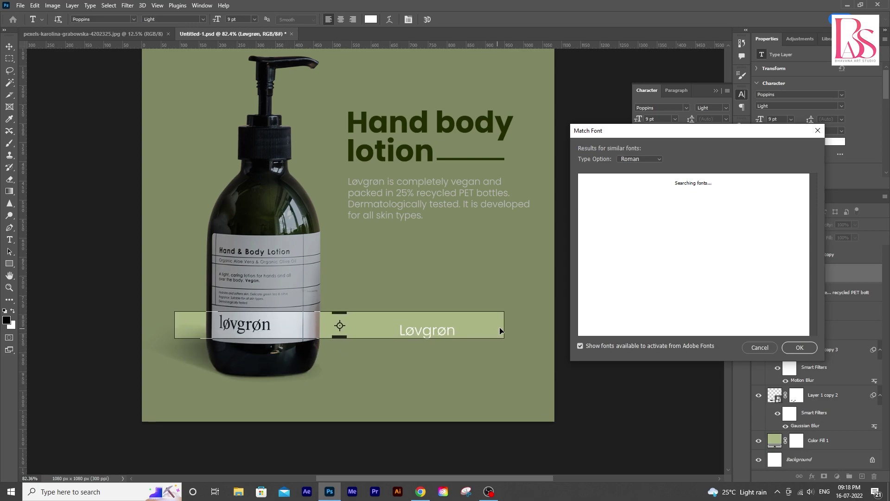
pyautogui.moveTo(504, 327); pyautogui.dragTo(284, 327)
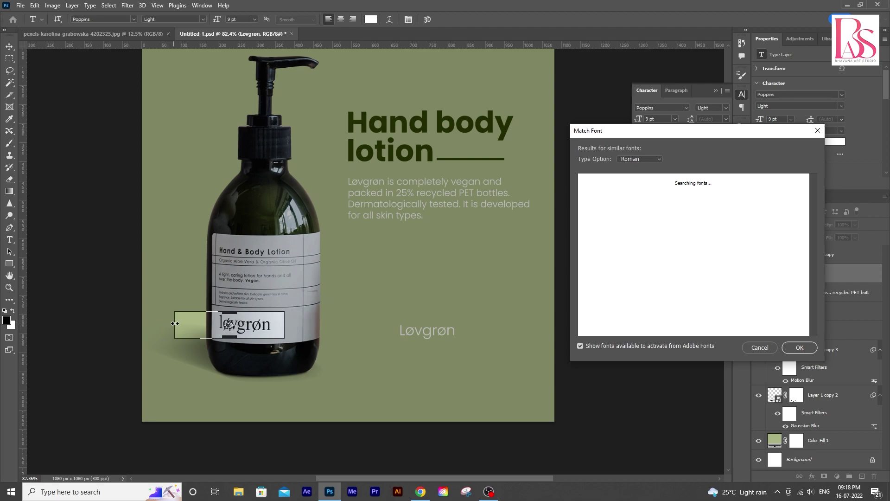
pyautogui.moveTo(175, 326); pyautogui.dragTo(216, 326)
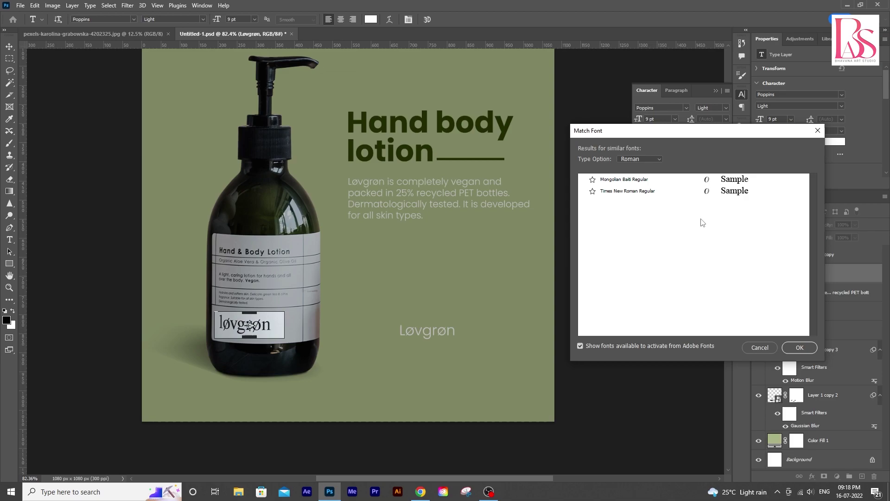
# Compare Mongolian Baiti Regular and Times New Roman Regular as matches on the Løvgrøn text
pyautogui.click(733, 182)
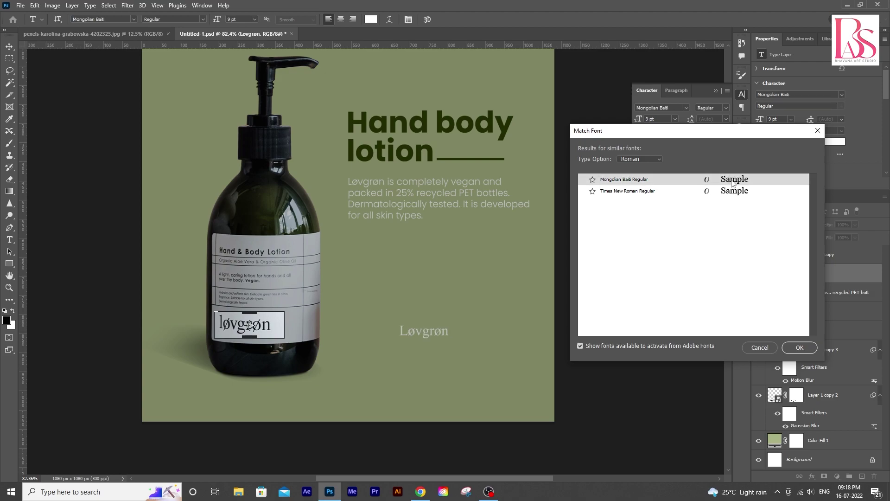
pyautogui.click(729, 195)
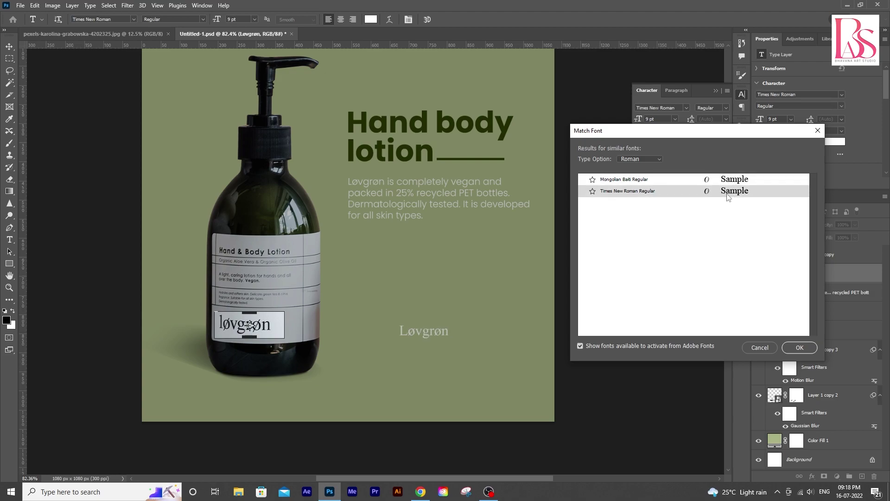
pyautogui.click(724, 181)
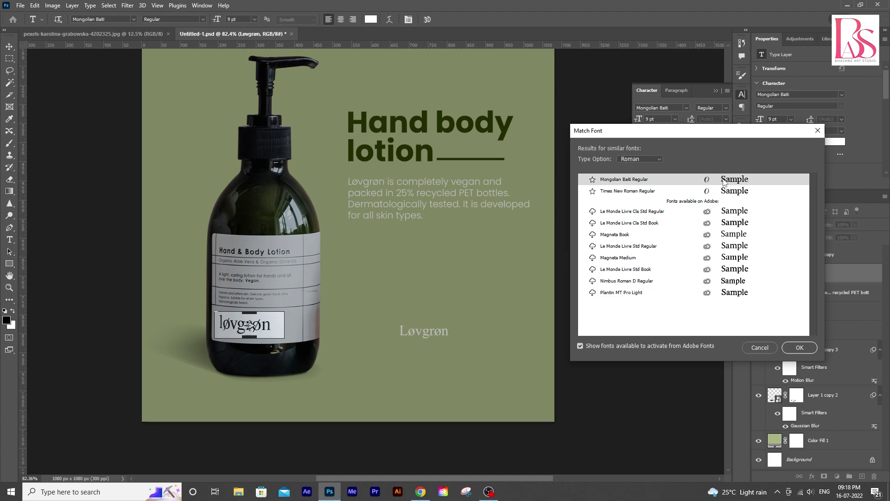
# Activate the Adobe fonts Le Monde Livre Cla Std Regular and Magneta Book from the matches, then dismiss the font matching
pyautogui.click(730, 213)
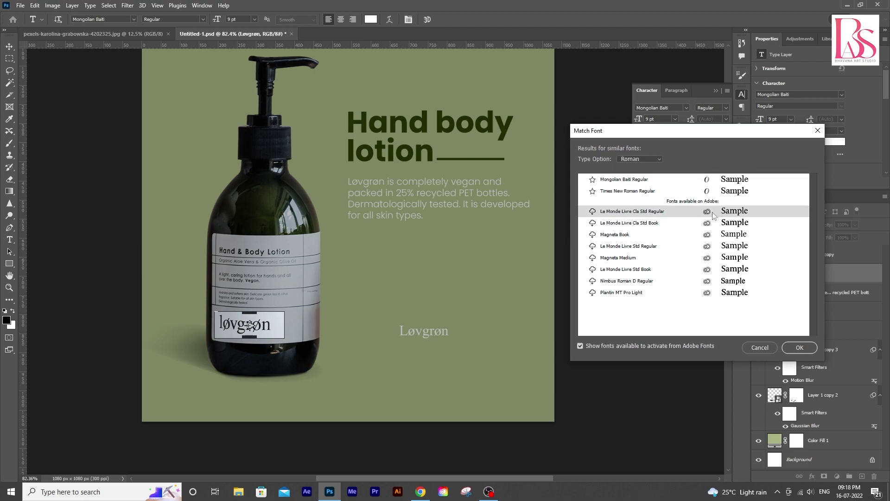
pyautogui.click(592, 212)
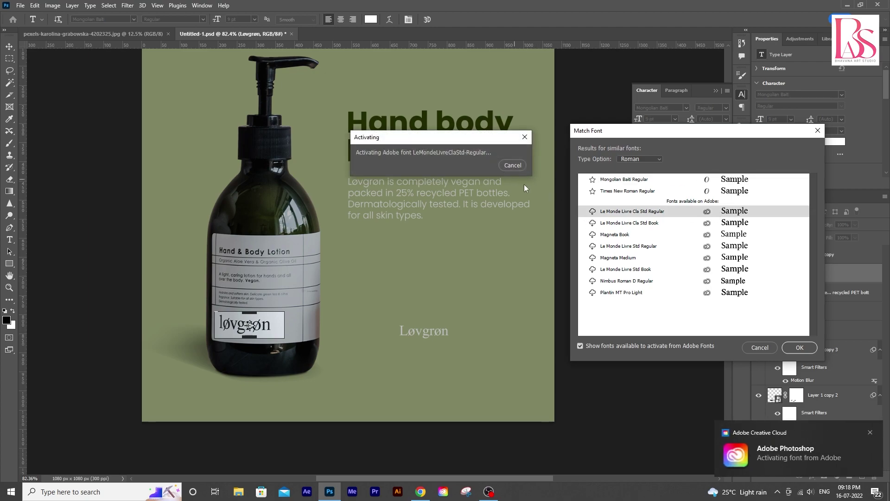
pyautogui.click(593, 235)
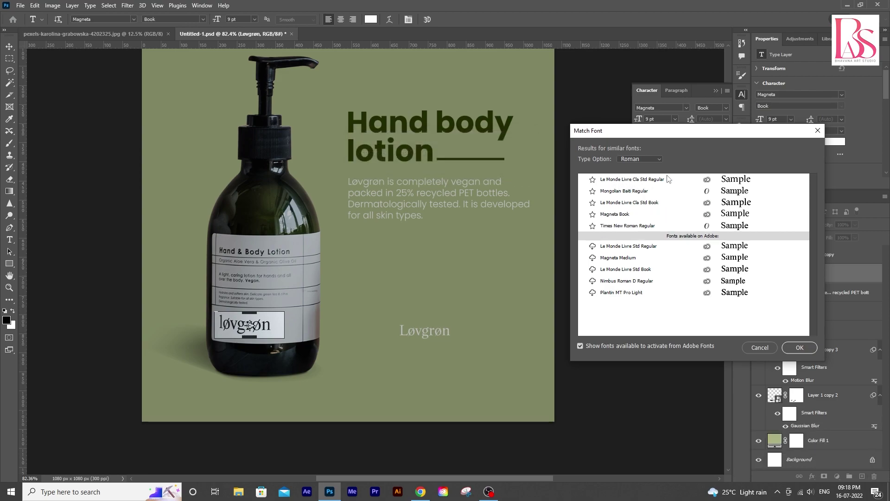
pyautogui.click(817, 131)
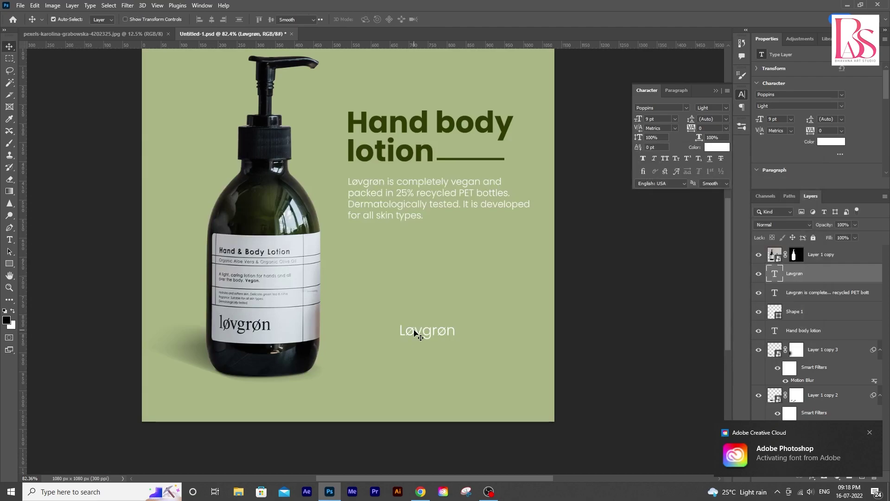
# Set the separate Løvgrøn text to the font Le Monde Livre Cla Std Regular
pyautogui.doubleClick(410, 330)
pyautogui.click(104, 20)
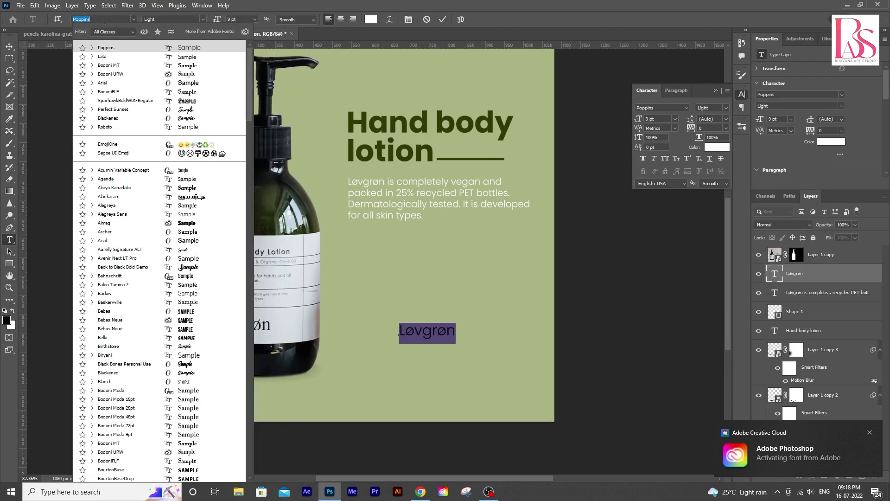
pyautogui.write('lem')
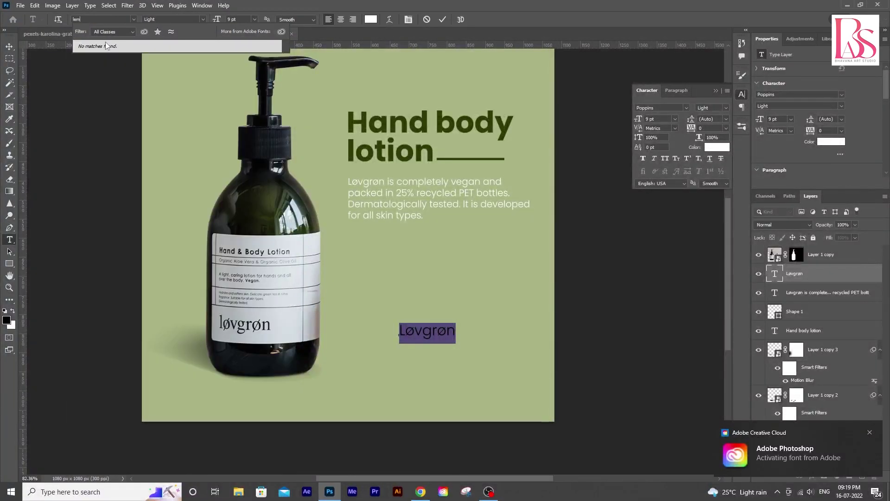
pyautogui.press('BackSpace')
pyautogui.press('BackSpace')
pyautogui.press('BackSpace')
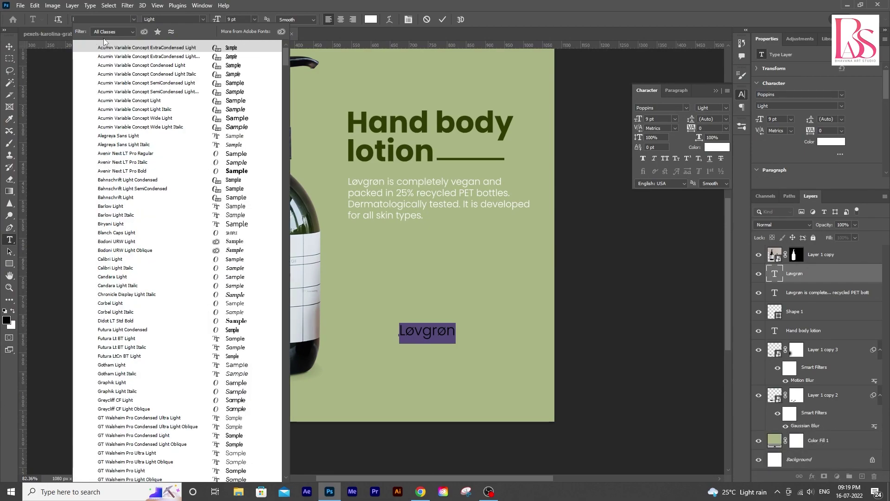
pyautogui.write('le')
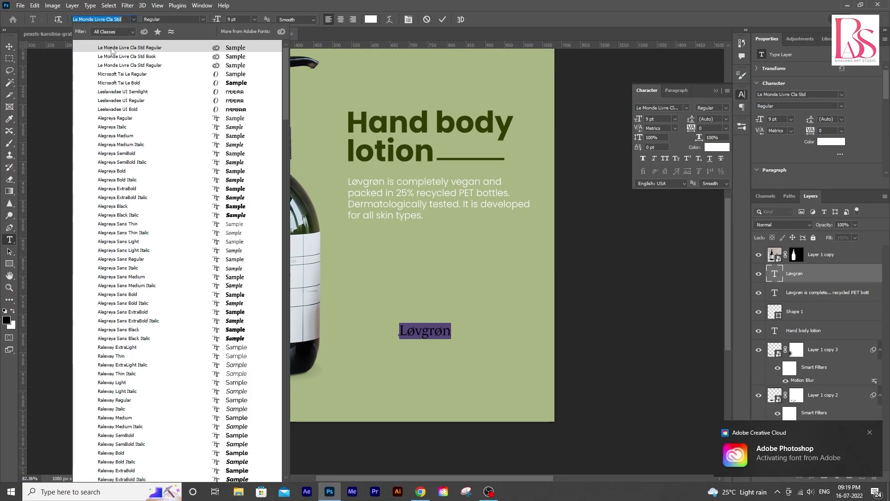
pyautogui.click(111, 48)
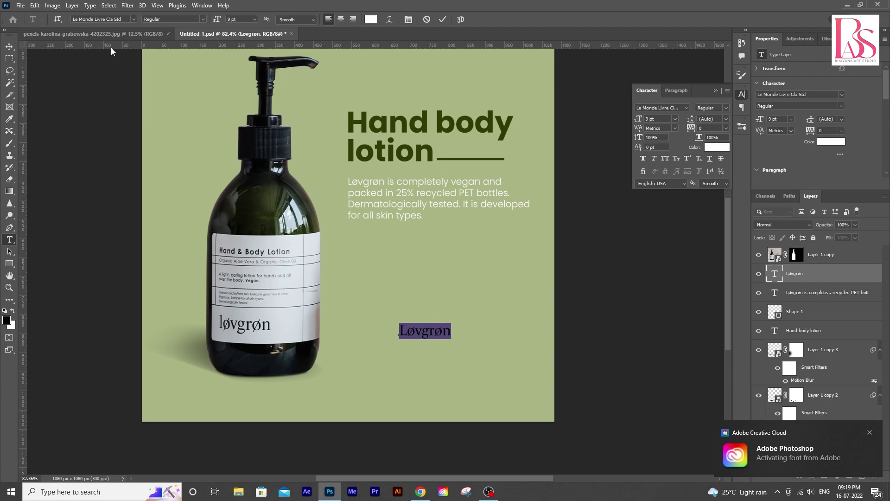
pyautogui.click(9, 46)
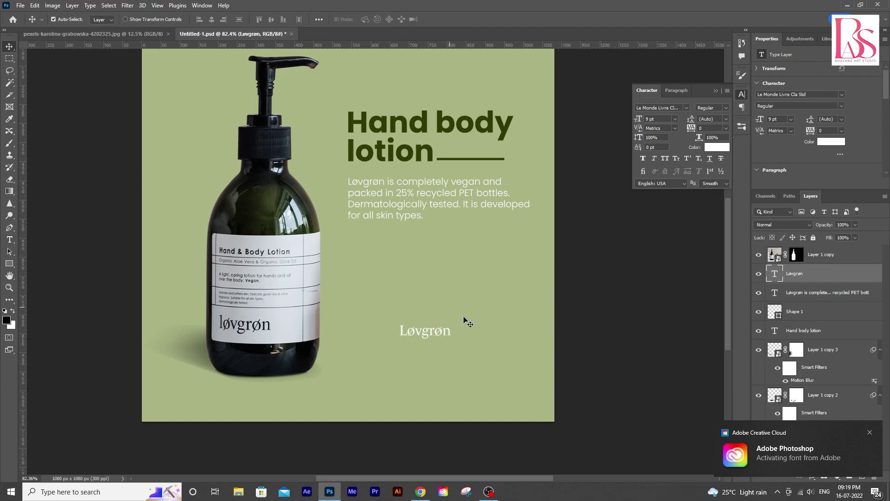
# Move the Løvgrøn brand name to the canvas's upper-left corner and enlarge it to about 12.8 pt
pyautogui.moveTo(467, 322); pyautogui.dragTo(531, 136)
pyautogui.hotkey('ctrl', 't')
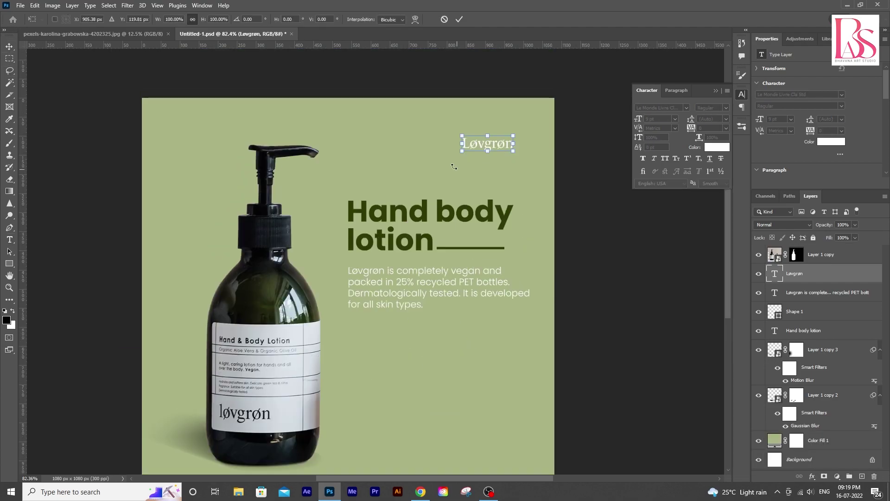
pyautogui.moveTo(461, 151); pyautogui.dragTo(192, 129)
pyautogui.press('Return')
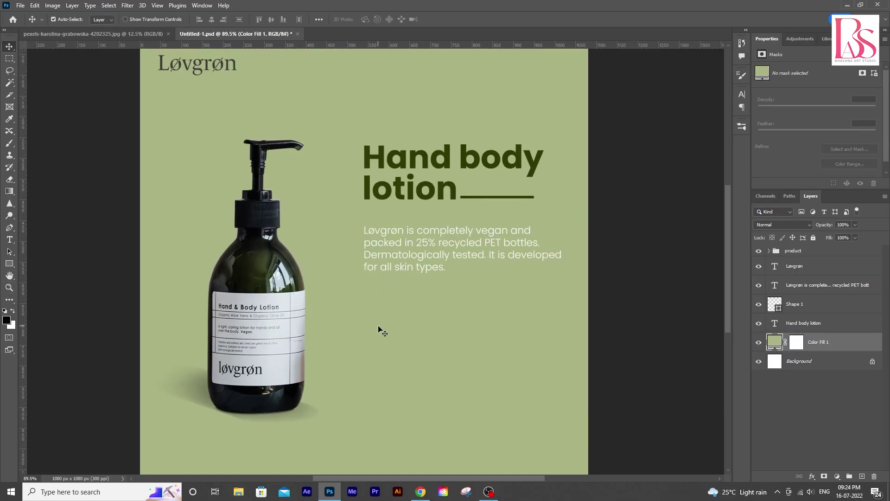
# Shift the Løvgrøn brand name slightly to the right to widen its margin from the canvas's left edge
pyautogui.scroll(-2, 382, 330)
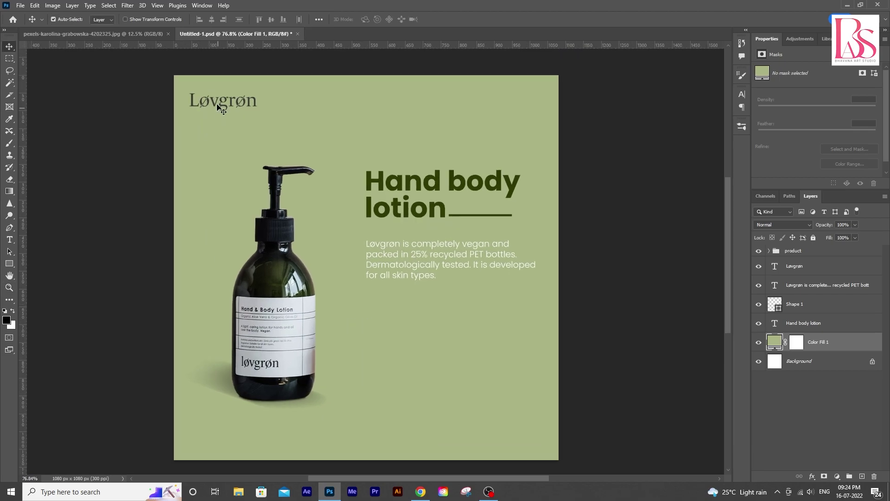
pyautogui.moveTo(218, 107); pyautogui.dragTo(222, 107)
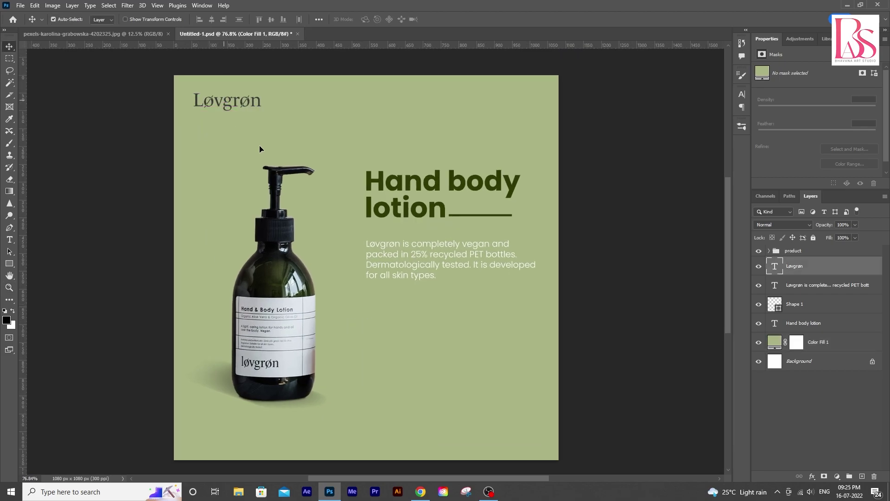
pyautogui.scroll(-3, 326, 292)
pyautogui.scroll(1, 326, 292)
pyautogui.hotkey('ctrl', 'space')
pyautogui.moveTo(360, 302); pyautogui.dragTo(352, 298)
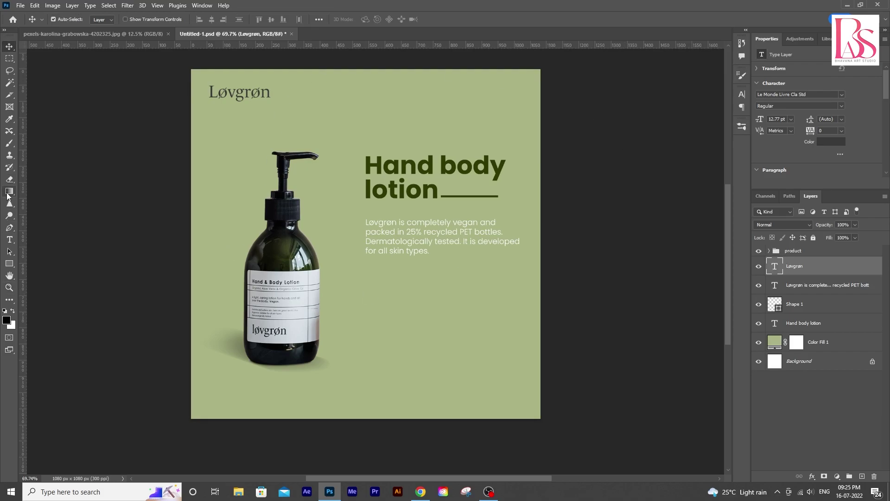
# Draw a rectangle about 1338 × 549 px across the canvas's lower part and fill it with the headline's dark green #2e3b01
pyautogui.click(10, 266)
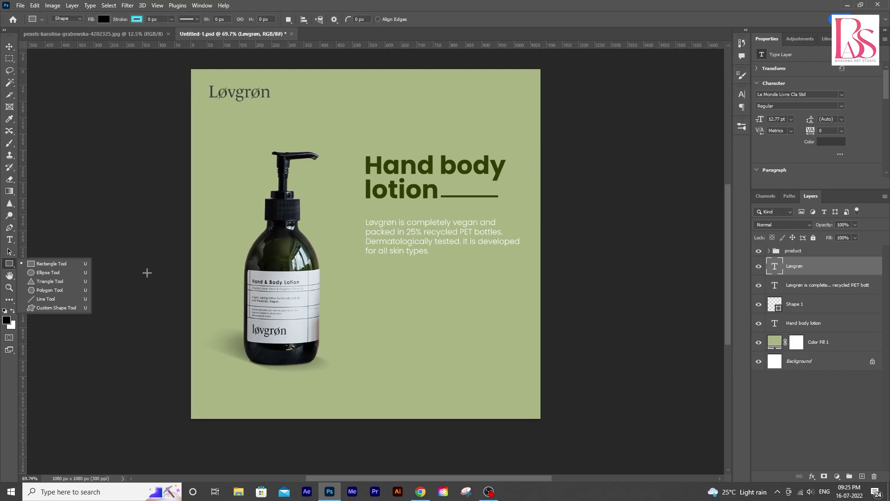
pyautogui.moveTo(147, 273); pyautogui.dragTo(578, 448)
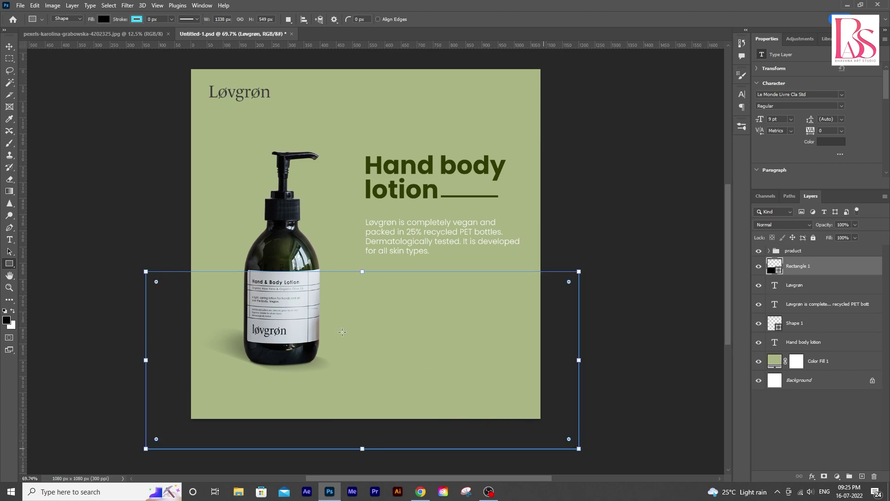
pyautogui.click(105, 20)
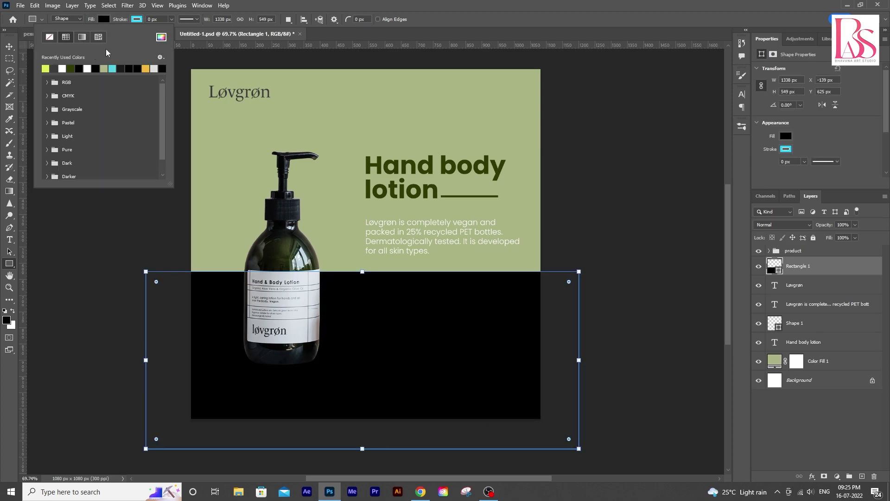
pyautogui.click(160, 37)
pyautogui.click(419, 177)
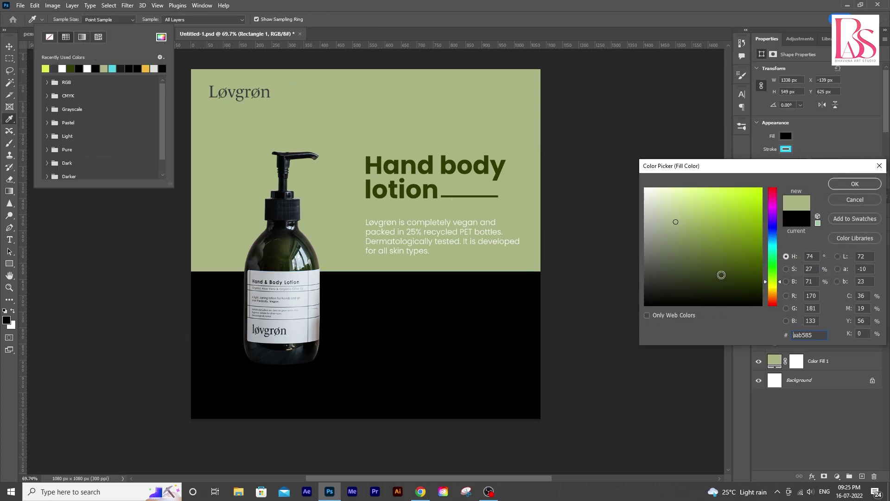
pyautogui.click(382, 165)
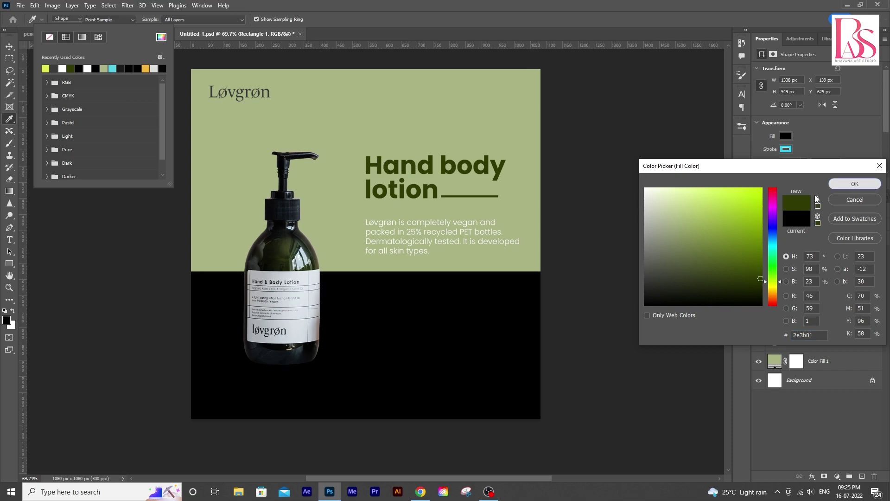
pyautogui.press('Return')
pyautogui.press('v')
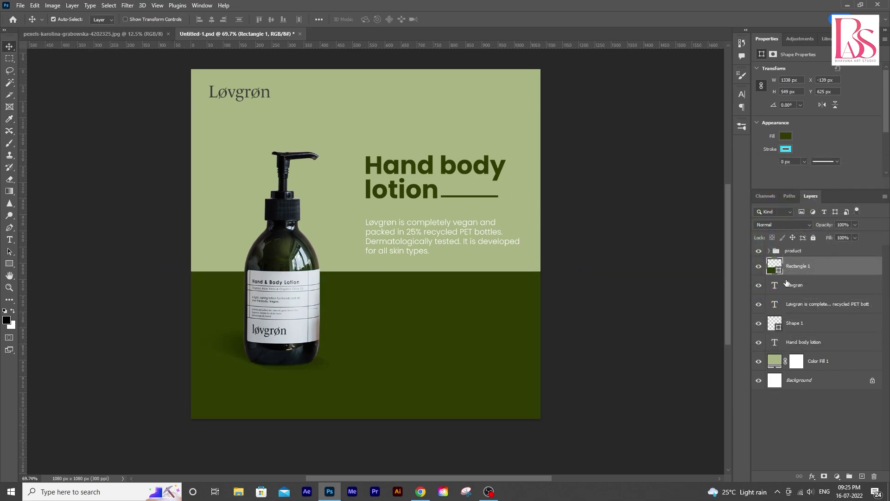
# Place the rectangle layer directly above Color Fill 1 and move the rectangle down to about X -129 px, Y 806 px
pyautogui.moveTo(786, 282); pyautogui.dragTo(792, 355)
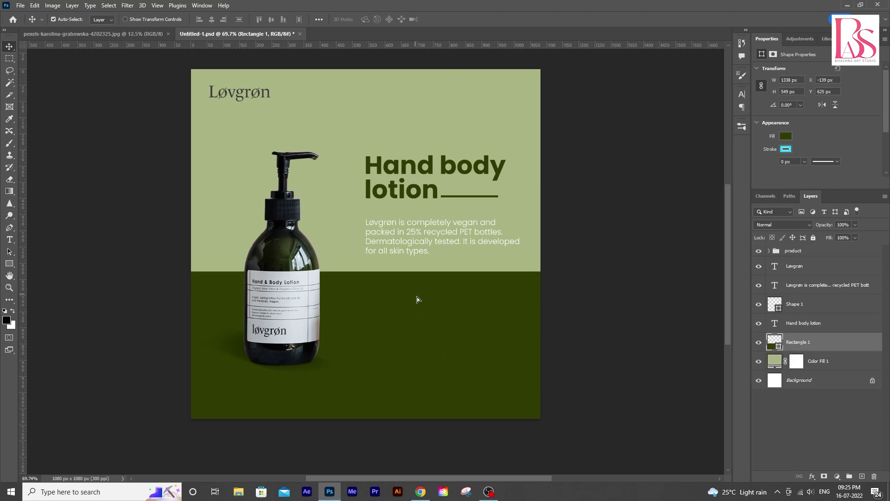
pyautogui.moveTo(417, 299); pyautogui.dragTo(406, 347)
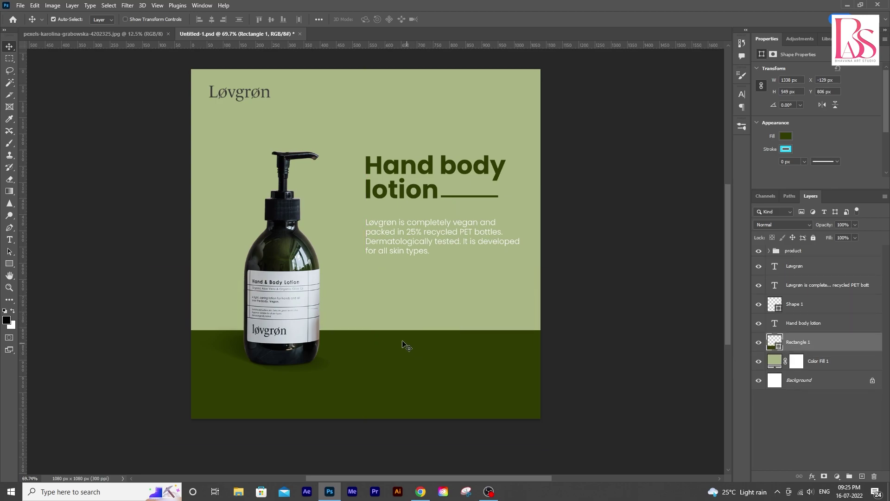
# Recolour the rectangle across the canvas's lower part to the muted olive green #859259
pyautogui.scroll(-1, 406, 347)
pyautogui.hotkey('ctrl', 't')
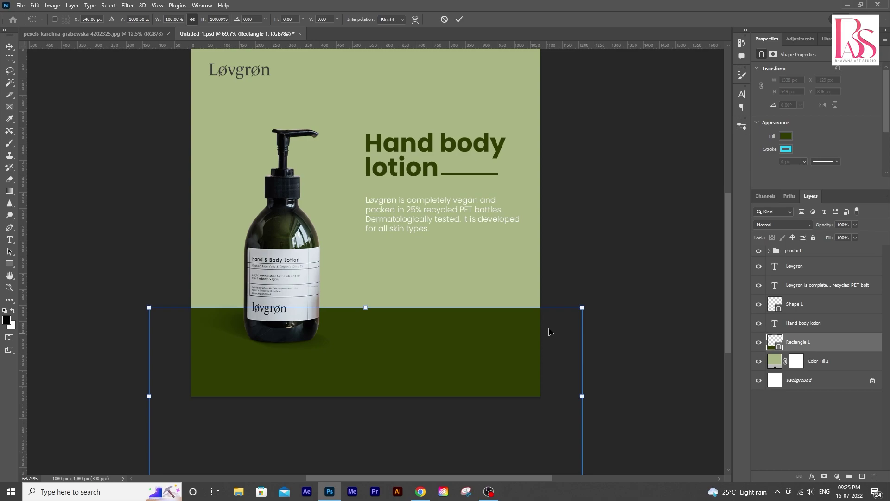
pyautogui.press('Return')
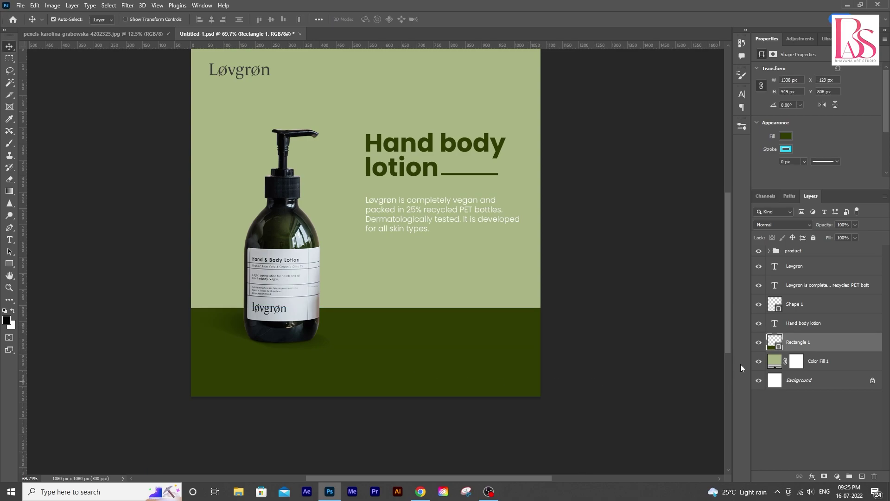
pyautogui.doubleClick(774, 341)
pyautogui.click(315, 255)
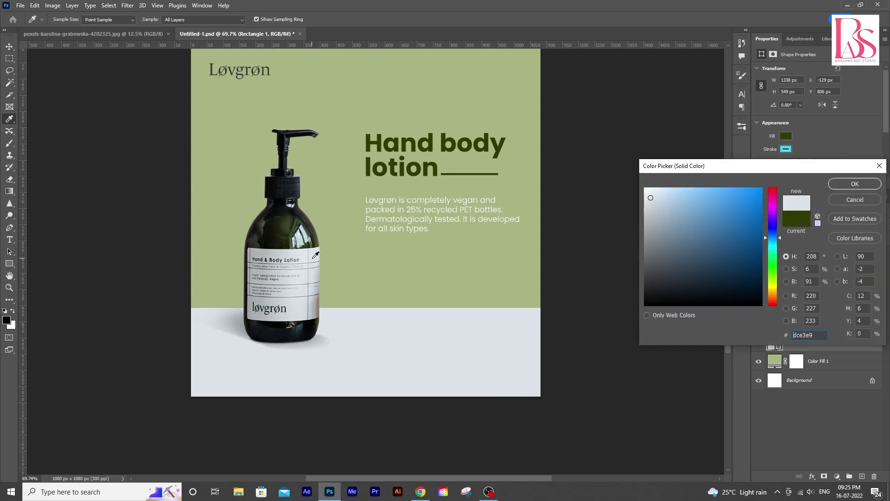
pyautogui.click(384, 273)
pyautogui.moveTo(676, 222); pyautogui.dragTo(696, 237)
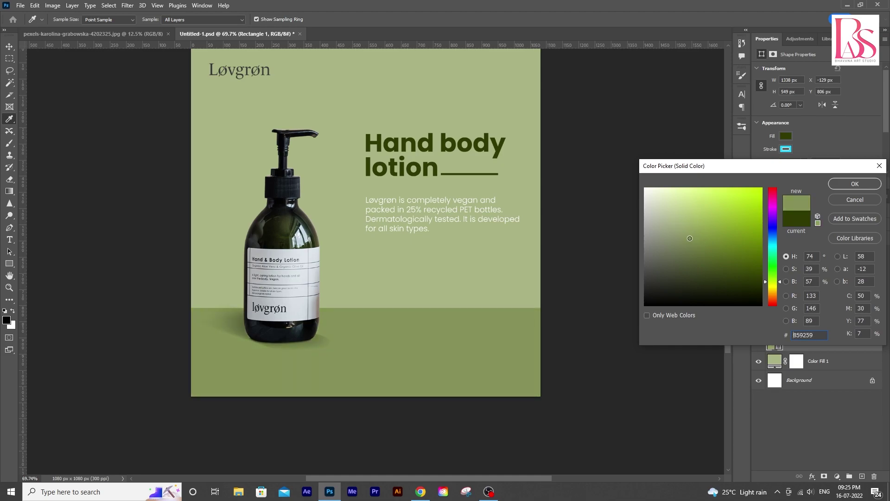
pyautogui.click(836, 185)
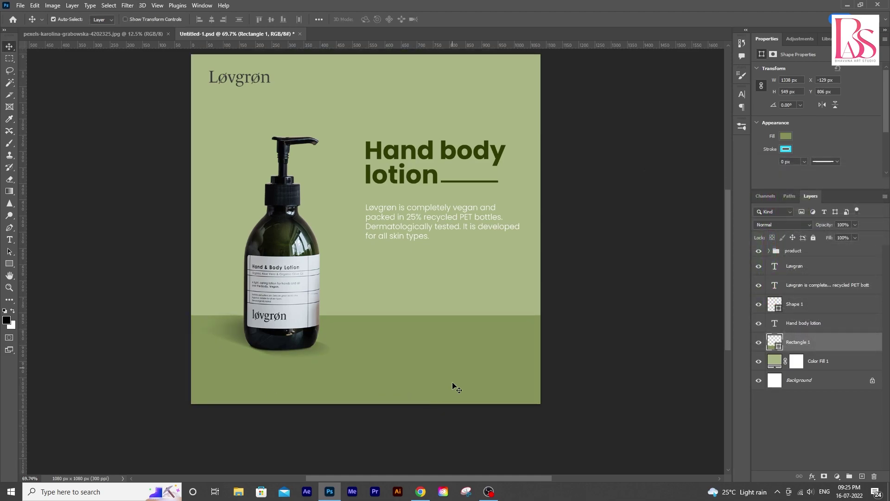
# Convert the lower rectangle to a smart object and apply a Gaussian Blur to it
pyautogui.click(132, 9)
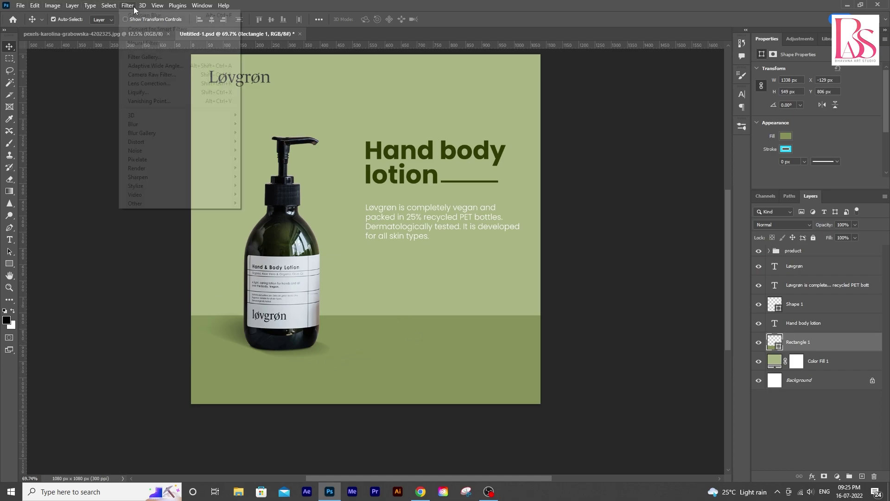
pyautogui.moveTo(141, 124)
pyautogui.click(267, 160)
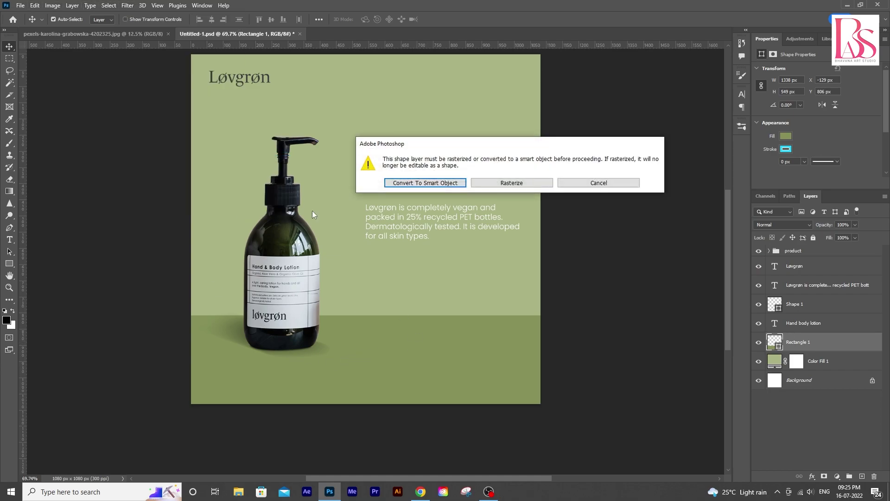
pyautogui.click(449, 182)
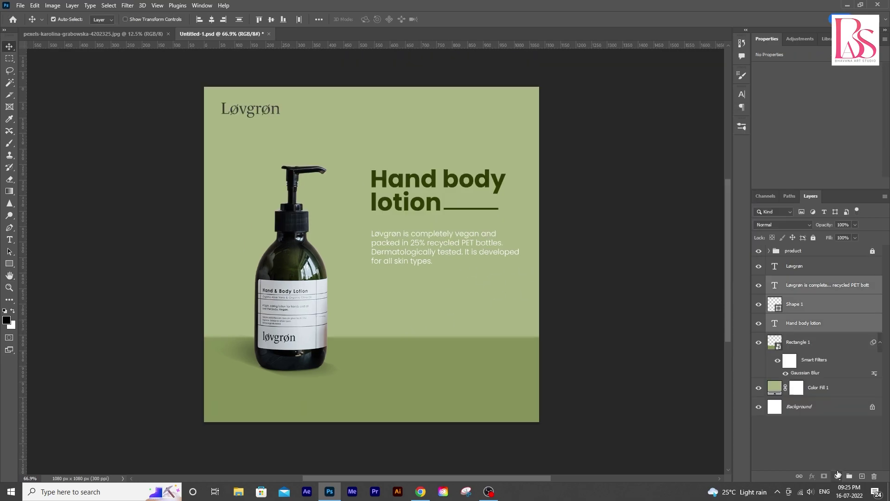
# Move the headline, accent line and description together about 50 px to the left
pyautogui.hotkey('shift', 'Left')
pyautogui.hotkey('shift', 'Left')
pyautogui.hotkey('shift', 'Left')
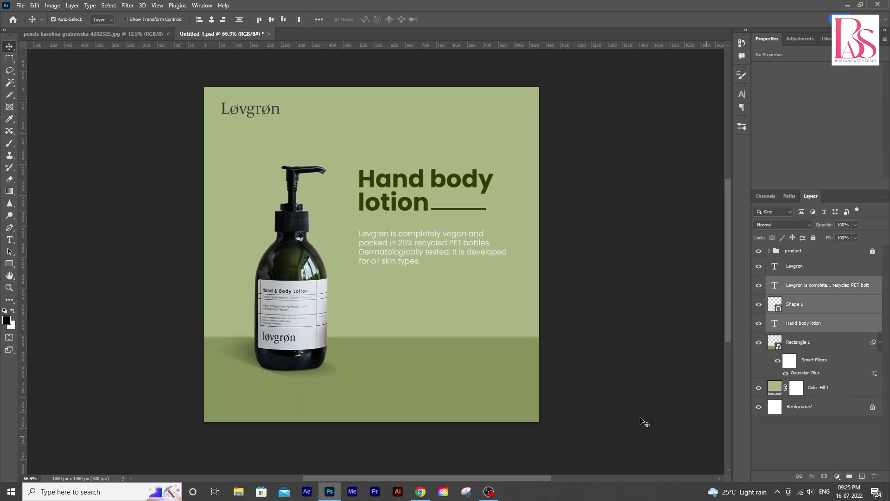
pyautogui.hotkey('shift', 'Left')
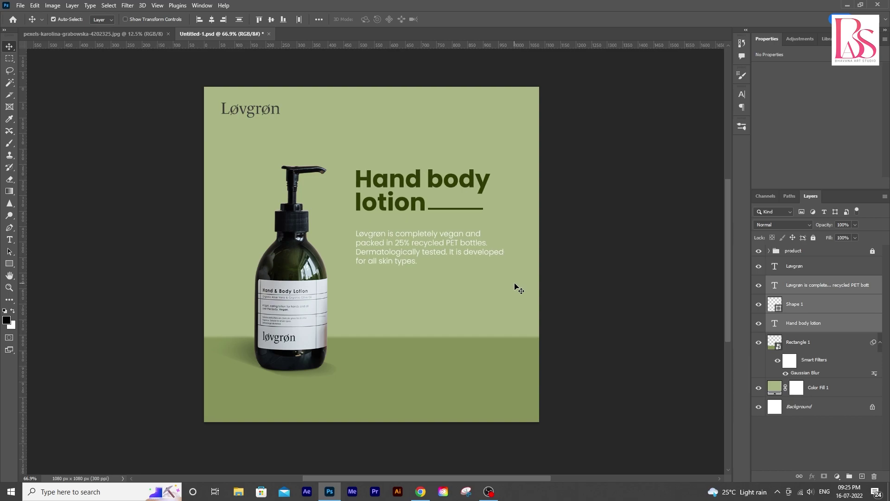
# Add a vertical and a horizontal guide through the canvas's centre
pyautogui.scroll(-2, 494, 312)
pyautogui.scroll(3, 396, 310)
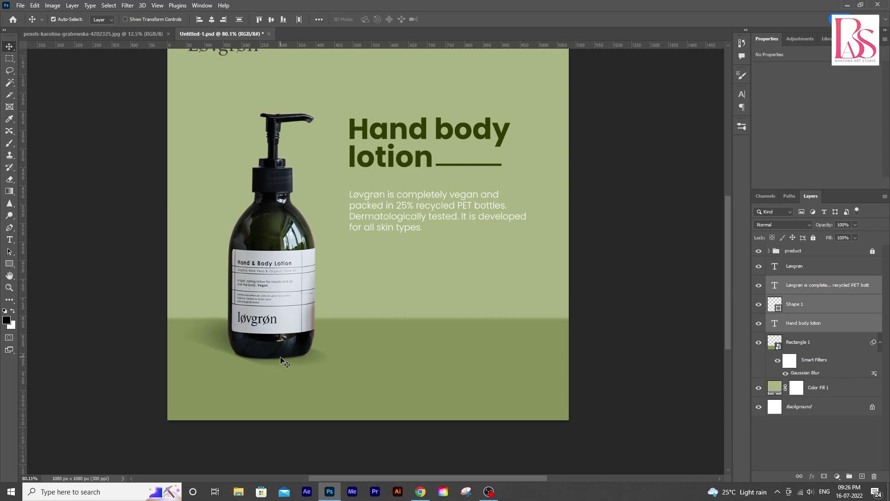
pyautogui.scroll(3, 344, 314)
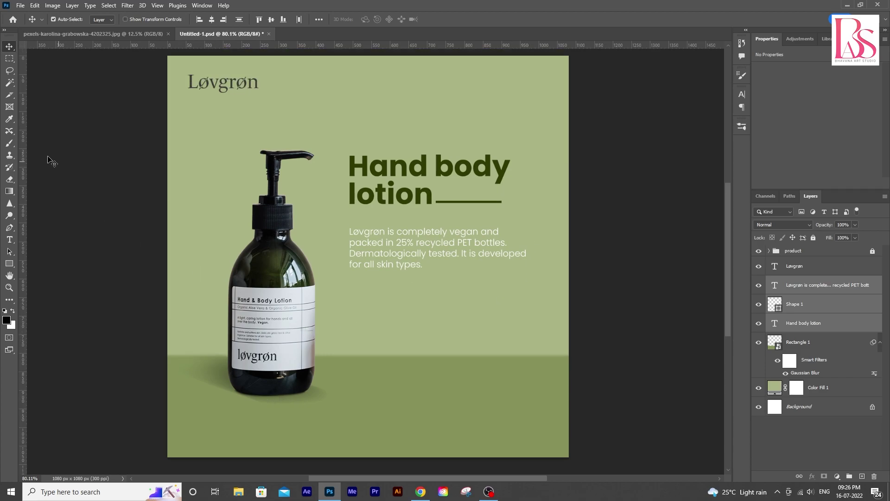
pyautogui.moveTo(22, 177); pyautogui.dragTo(380, 255)
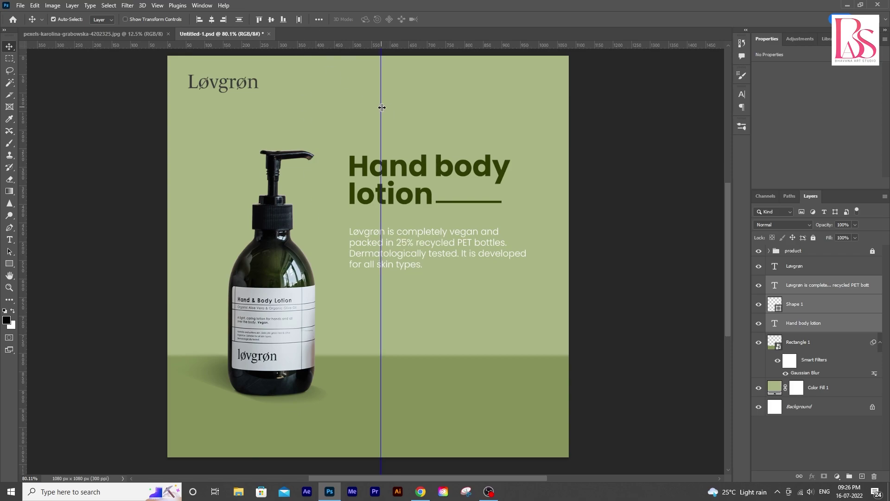
pyautogui.moveTo(382, 107); pyautogui.dragTo(379, 107)
pyautogui.moveTo(338, 47); pyautogui.dragTo(376, 271)
# Break the headline into three lines reading Hand, body and lotion, and hide the rulers
pyautogui.scroll(-2, 377, 271)
pyautogui.scroll(2, 377, 271)
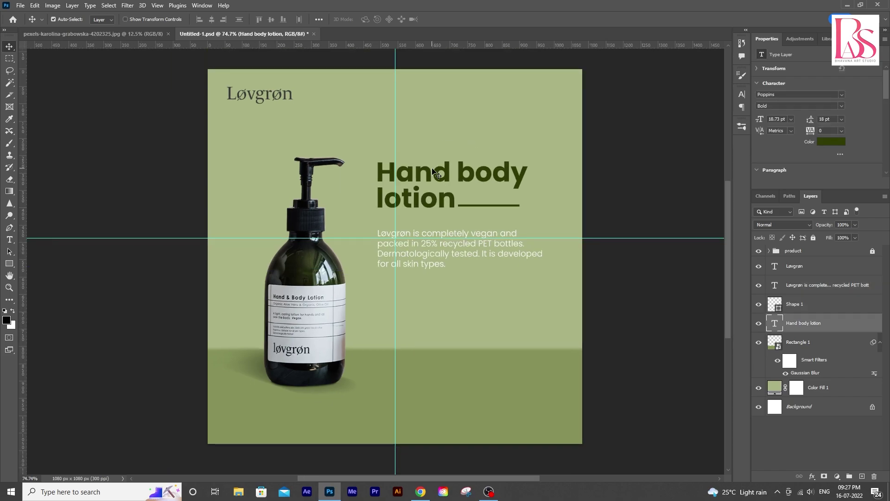
pyautogui.moveTo(452, 139)
pyautogui.mouseDown()
pyautogui.moveTo(470, 139)
pyautogui.moveTo(486, 85)
pyautogui.moveTo(451, 154)
pyautogui.mouseUp()
pyautogui.doubleClick(475, 136)
pyautogui.press('Return')
pyautogui.hotkey('ctrl', 'Return')
pyautogui.hotkey('ctrl', 'r')
# Enlarge the three-line headline and fit its left edge to the vertical guide, ending above the horizontal guide
pyautogui.hotkey('ctrl', 't')
pyautogui.moveTo(487, 113); pyautogui.dragTo(537, 112)
pyautogui.moveTo(446, 133); pyautogui.dragTo(447, 144)
pyautogui.press('Return')
pyautogui.hotkey('shift', 'Up')
# Lower the accent line below the headline and move the description so its left edge meets the vertical guide
pyautogui.click(797, 310)
pyautogui.hotkey('shift', 'Down')
pyautogui.hotkey('shift', 'Down')
pyautogui.hotkey('shift', 'Down')
pyautogui.hotkey('shift', 'Down')
pyautogui.hotkey('shift', 'Down')
pyautogui.hotkey('shift', 'Down')
pyautogui.hotkey('shift', 'Down')
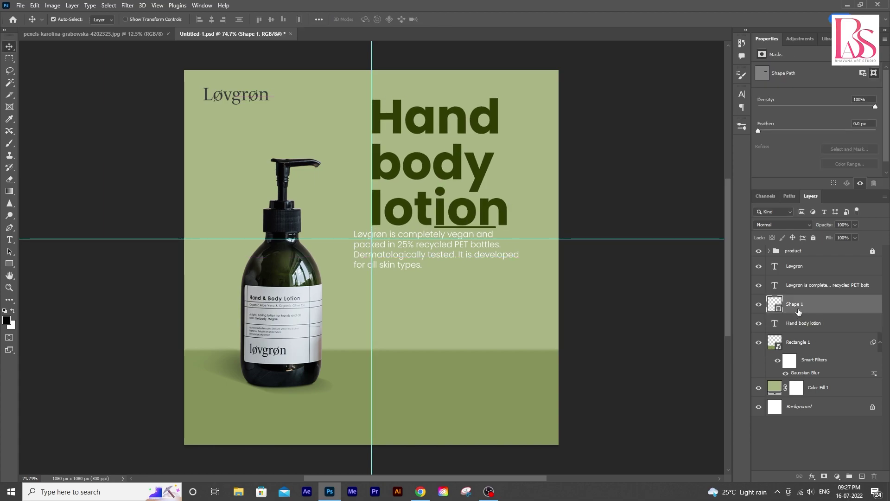
pyautogui.moveTo(423, 251); pyautogui.dragTo(441, 263)
# Stretch the accent line to the headline's width, starting at the vertical guide between headline and description
pyautogui.moveTo(443, 232); pyautogui.dragTo(507, 234)
pyautogui.hotkey('ctrl', 't')
pyautogui.press('Return')
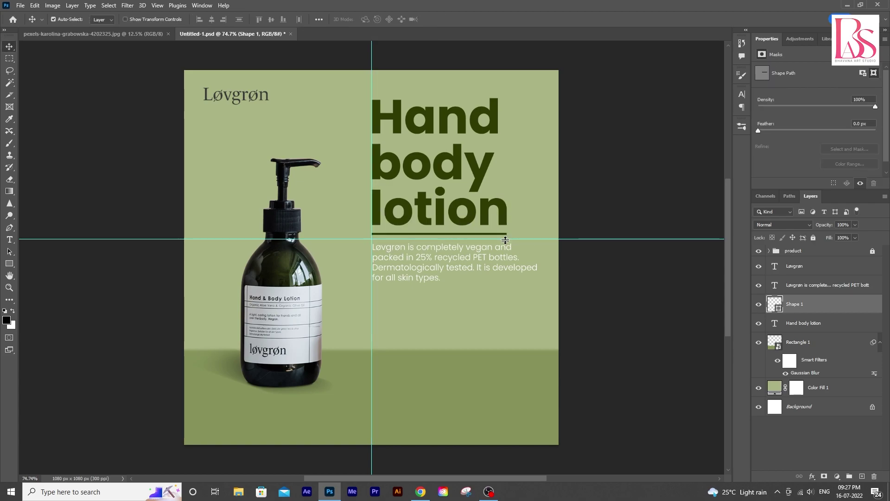
# Move the headline, accent line and description together down about 100 px
pyautogui.moveTo(617, 310); pyautogui.dragTo(379, 149)
pyautogui.hotkey('shift', 'Down')
pyautogui.hotkey('shift', 'Down')
pyautogui.hotkey('shift', 'Down')
pyautogui.hotkey('shift', 'Down')
pyautogui.hotkey('shift', 'Down')
pyautogui.hotkey('shift', 'Down')
pyautogui.hotkey('shift', 'Down')
pyautogui.hotkey('shift', 'Down')
pyautogui.hotkey('shift', 'Down')
pyautogui.hotkey('shift', 'Down')
pyautogui.hotkey('shift', 'Down')
pyautogui.hotkey('shift', 'Down')
pyautogui.hotkey('shift', 'Down')
pyautogui.hotkey('shift', 'Up')
pyautogui.hotkey('shift', 'Up')
pyautogui.hotkey('shift', 'Up')
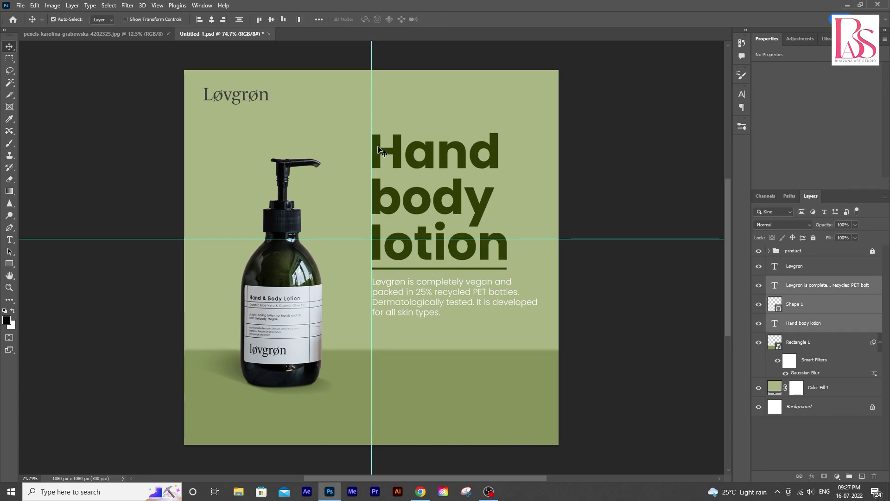
# Unlock the product group and convert its Layer 1 copy layer to a smart object
pyautogui.click(765, 251)
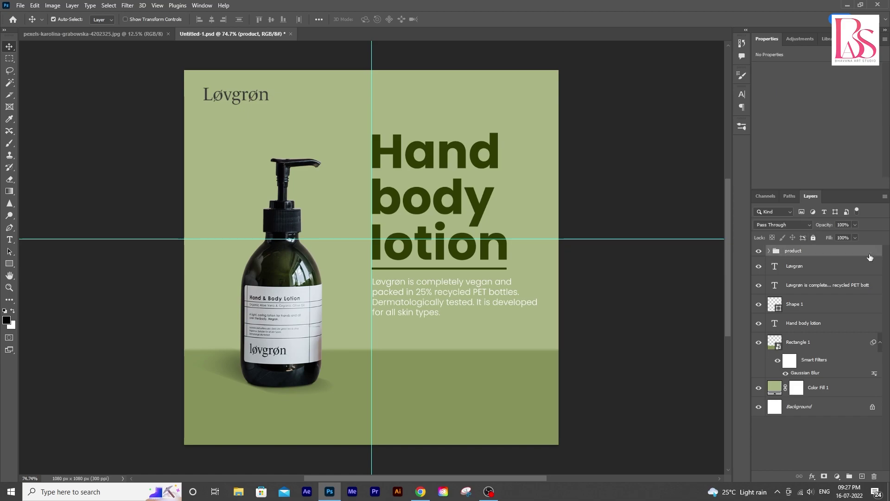
pyautogui.hotkey('ctrl', 't')
pyautogui.press('Escape')
pyautogui.click(768, 251)
pyautogui.rightClick(829, 265)
pyautogui.click(766, 169)
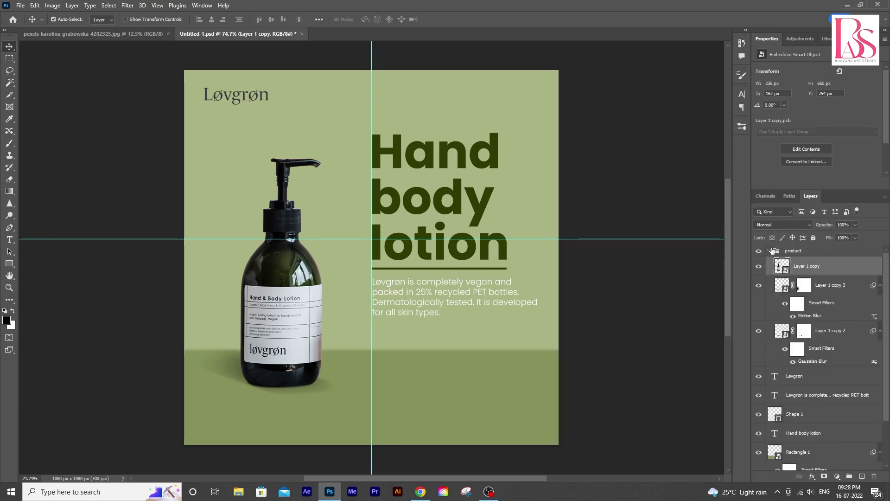
pyautogui.click(768, 251)
# Scale the product group to about 118% and position the bottle in the canvas's lower-left half
pyautogui.hotkey('ctrl', 't')
pyautogui.moveTo(272, 320); pyautogui.dragTo(286, 328)
pyautogui.moveTo(180, 166); pyautogui.dragTo(149, 123)
pyautogui.moveTo(310, 274); pyautogui.dragTo(308, 300)
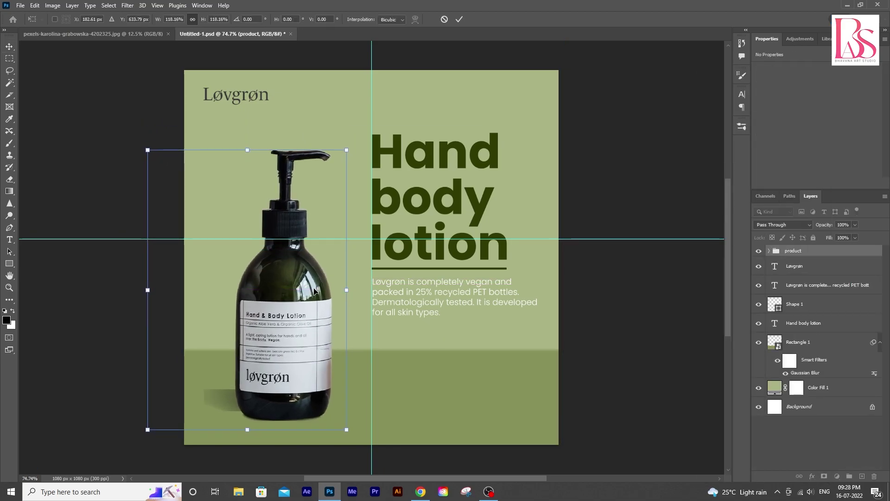
pyautogui.press('Return')
pyautogui.scroll(-1, 320, 332)
pyautogui.hotkey('shift', 'Up')
pyautogui.hotkey('shift', 'Up')
# Remove the vertical and horizontal guides from the canvas
pyautogui.scroll(1, 241, 212)
pyautogui.moveTo(371, 222); pyautogui.dragTo(9, 301)
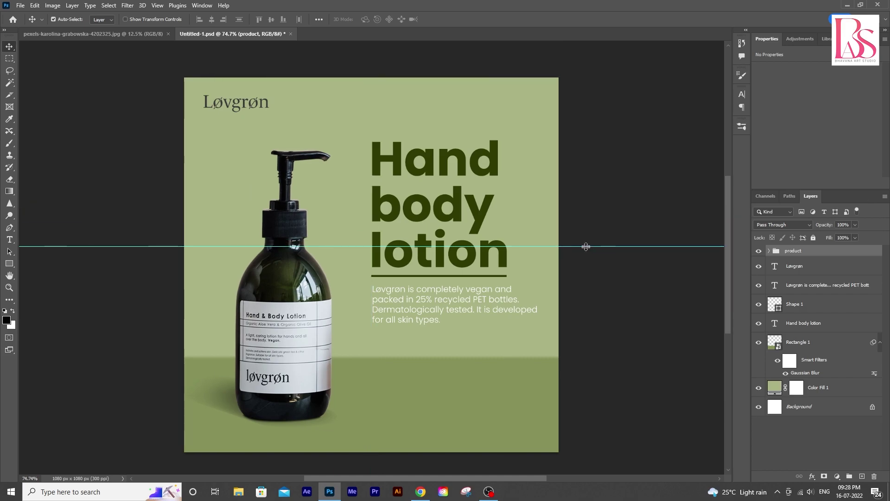
pyautogui.moveTo(586, 246); pyautogui.dragTo(556, 480)
# Change the description's text colour from white to near-black
pyautogui.scroll(-2, 491, 325)
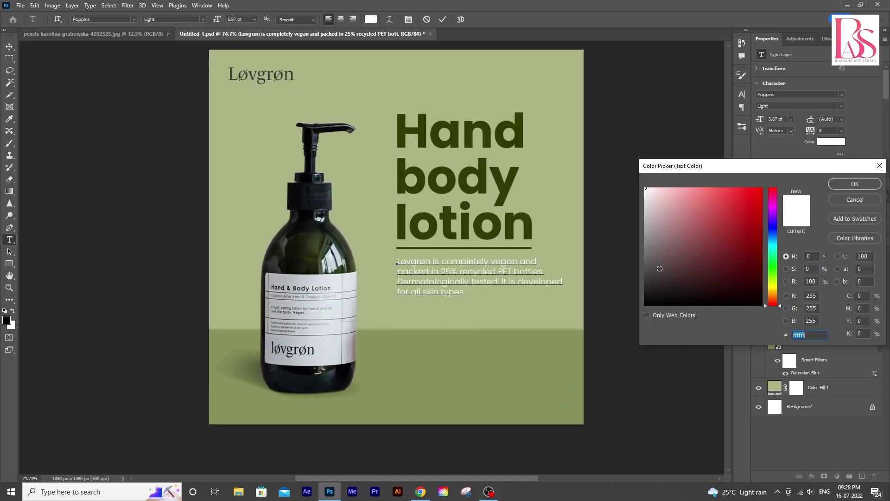
pyautogui.click(640, 294)
pyautogui.click(852, 191)
pyautogui.click(9, 46)
pyautogui.moveTo(433, 343); pyautogui.dragTo(507, 232)
pyautogui.press('v')
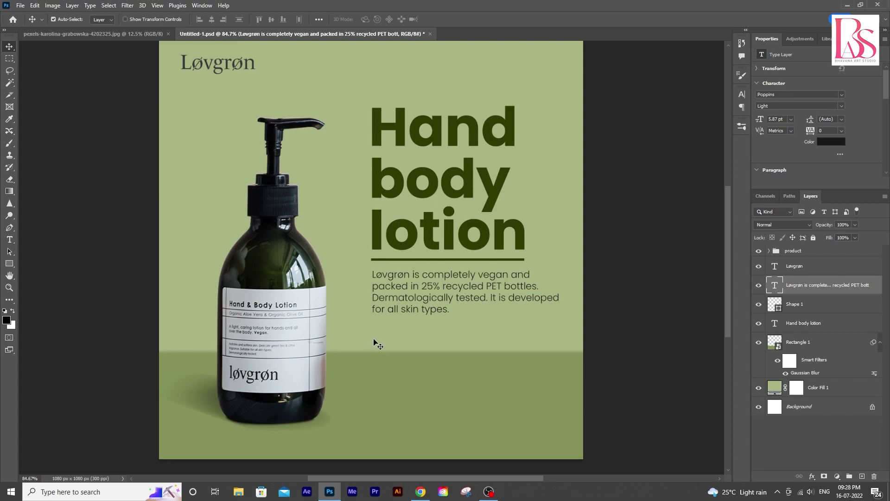
pyautogui.scroll(1, 451, 413)
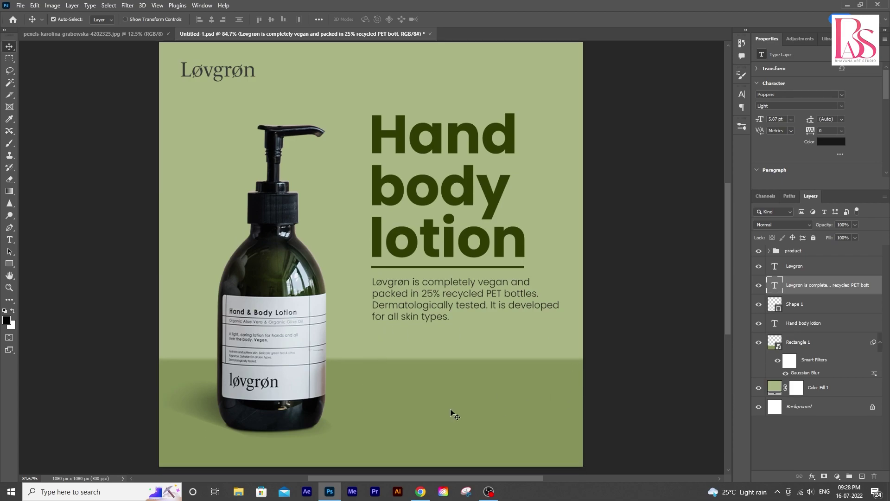
pyautogui.scroll(-1, 574, 353)
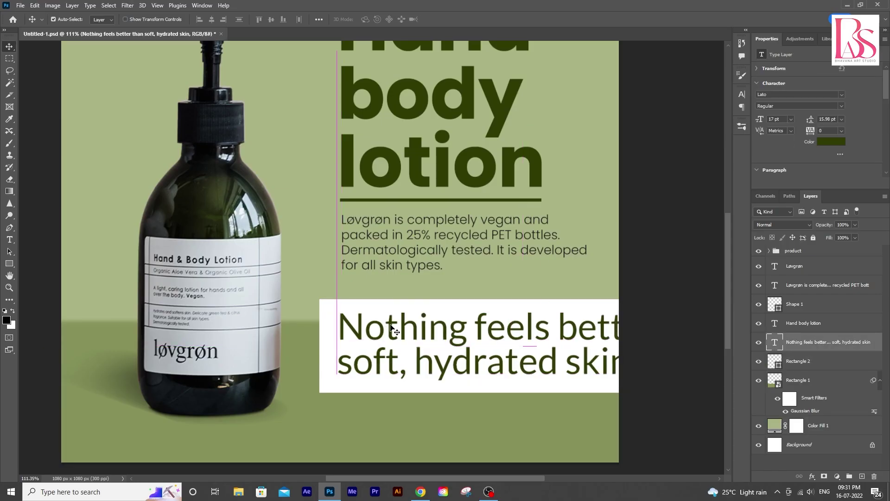
# Set the "Nothing feels better than soft, hydrated skin" text to Poppins Regular 10 pt and reposition it inside the white rectangle
pyautogui.hotkey('ctrl', 'a')
pyautogui.click(134, 19)
pyautogui.click(109, 59)
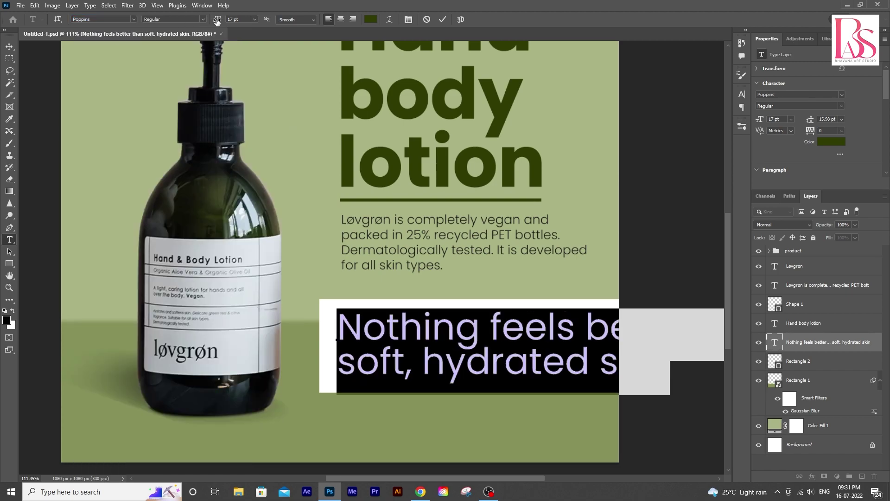
pyautogui.moveTo(217, 21); pyautogui.dragTo(212, 22)
pyautogui.click(9, 46)
pyautogui.moveTo(459, 336); pyautogui.dragTo(452, 334)
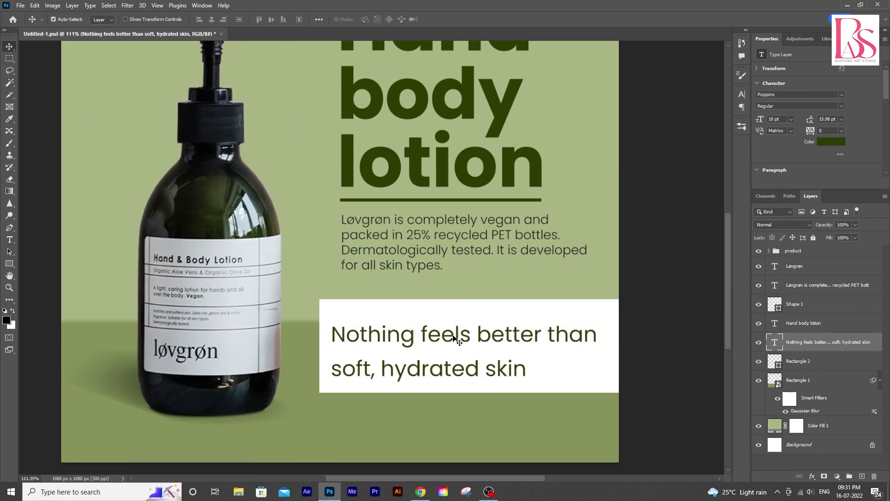
# Set the line spacing of the "Nothing feels better than soft, hydrated skin" text to Auto
pyautogui.doubleClick(453, 338)
pyautogui.click(742, 94)
pyautogui.click(726, 119)
pyautogui.click(713, 128)
pyautogui.click(8, 46)
# Resize the white rectangle around the tagline to about 789 × 127 px and place it at about X 491, Y 787 px
pyautogui.scroll(-3, 403, 339)
pyautogui.click(404, 339)
pyautogui.hotkey('ctrl', 't')
pyautogui.moveTo(522, 340); pyautogui.dragTo(522, 329)
pyautogui.moveTo(522, 247); pyautogui.dragTo(525, 264)
pyautogui.moveTo(599, 310); pyautogui.dragTo(591, 306)
pyautogui.press('Return')
pyautogui.hotkey('shift', 'Right')
pyautogui.hotkey('shift', 'Up')
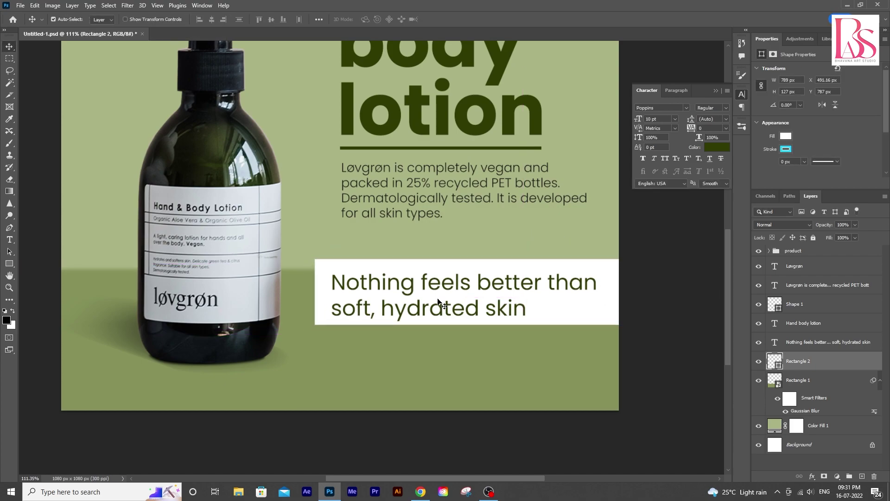
# Nudge the white rectangle down and extend its top edge to about Y 772 px, giving a height of about 148 px
pyautogui.press('Down')
pyautogui.press('Down')
pyautogui.press('Down')
pyautogui.hotkey('ctrl', 't')
pyautogui.moveTo(521, 263); pyautogui.dragTo(518, 251)
pyautogui.press('Return')
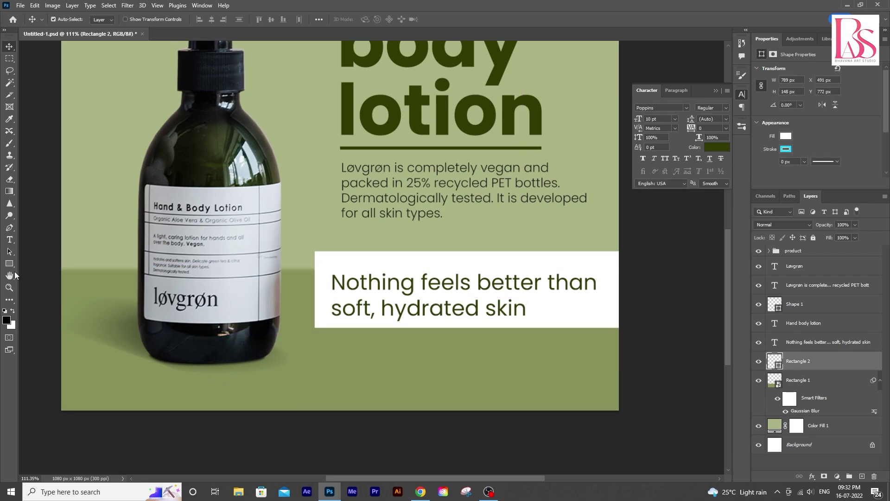
# Add a dark green opening quotation mark in Arial Regular 10 pt above the white rectangle's upper-left corner
pyautogui.press('t')
pyautogui.click(306, 211)
pyautogui.write('"')
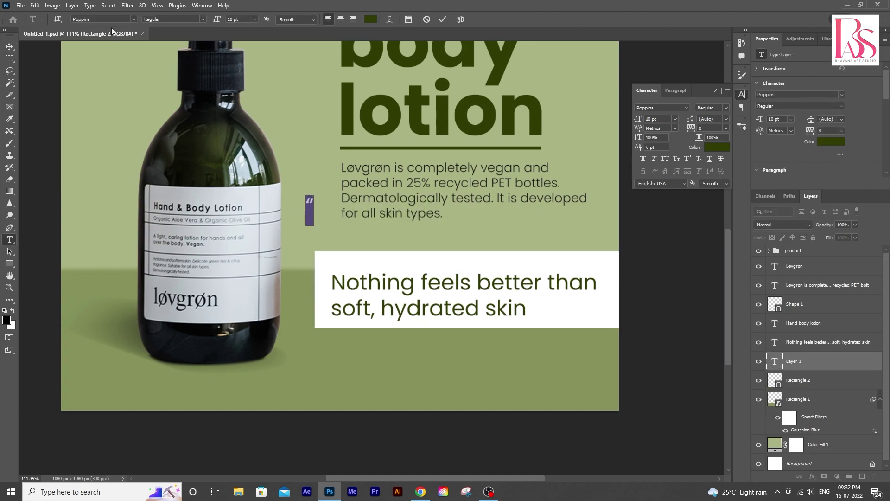
pyautogui.click(112, 19)
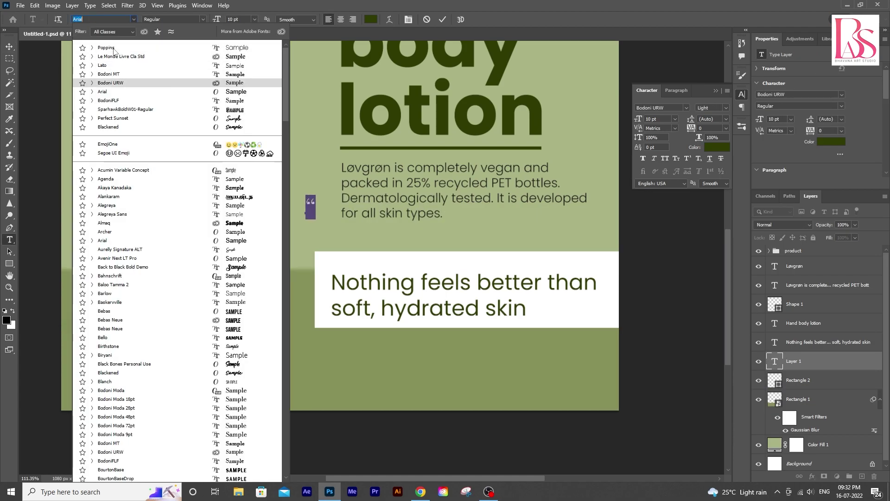
pyautogui.press('Down')
pyautogui.press('Down')
pyautogui.press('Down')
pyautogui.press('Down')
pyautogui.press('Down')
pyautogui.click(113, 90)
pyautogui.hotkey('ctrl', 'Return')
pyautogui.press('v')
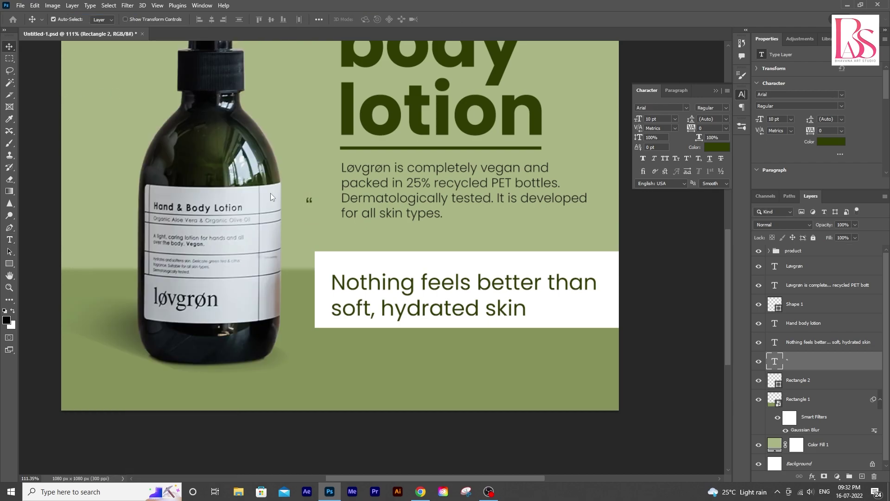
# Enlarge the quotation mark to about 65 pt and place it over the white rectangle's upper-left corner
pyautogui.hotkey('ctrl', 't')
pyautogui.moveTo(313, 194); pyautogui.dragTo(578, 118)
pyautogui.moveTo(320, 103); pyautogui.dragTo(330, 264)
pyautogui.press('Return')
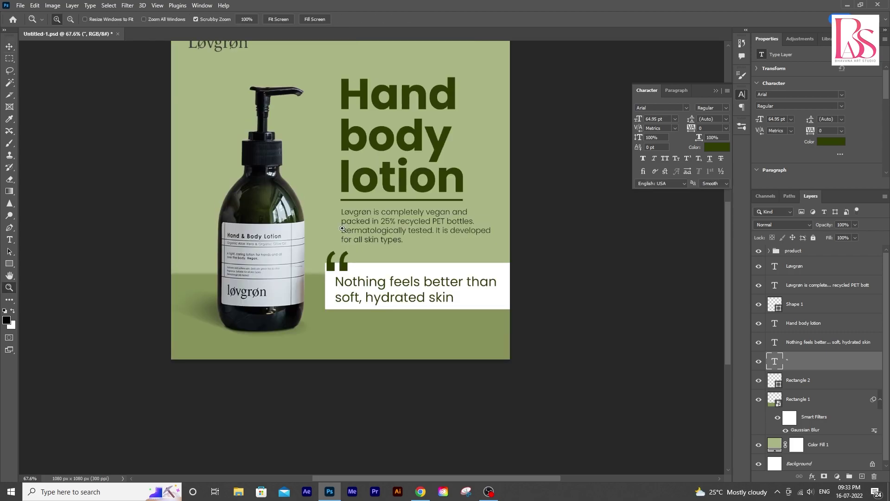
# Reduce the quotation mark to about 47.8 pt, keeping it across the white rectangle's top edge above the tagline
pyautogui.moveTo(342, 228); pyautogui.dragTo(346, 273)
pyautogui.hotkey('ctrl', 't')
pyautogui.moveTo(330, 297); pyautogui.dragTo(333, 279)
pyautogui.press('Return')
pyautogui.press('v')
pyautogui.scroll(-1, 357, 275)
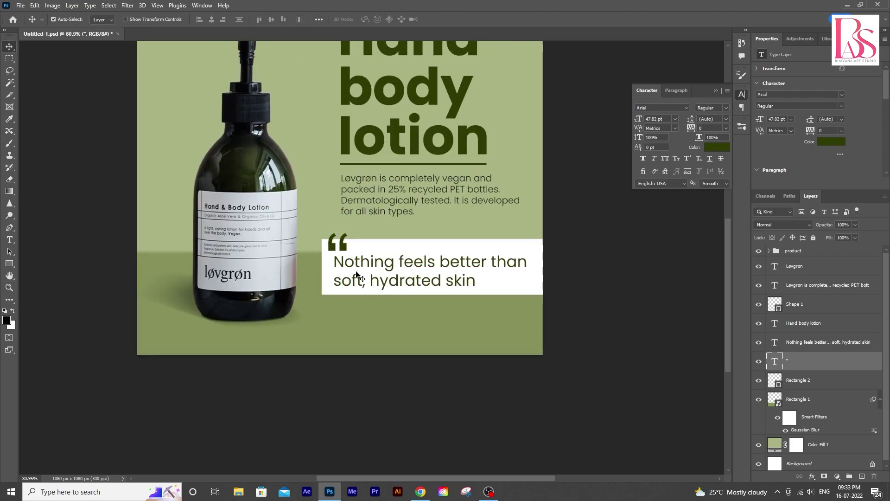
# Show the rulers and place a vertical guide at the canvas's horizontal centre
pyautogui.hotkey('ctrl', 'r')
pyautogui.moveTo(23, 157); pyautogui.dragTo(411, 273)
pyautogui.scroll(-2, 373, 245)
pyautogui.press('z')
pyautogui.press('v')
# Align the left edges of the headline, description and tagline
pyautogui.click(375, 183)
pyautogui.keyDown('shift'); pyautogui.click(391, 237); pyautogui.keyUp('shift')
pyautogui.keyDown('shift'); pyautogui.click(419, 358); pyautogui.keyUp('shift')
pyautogui.click(200, 20)
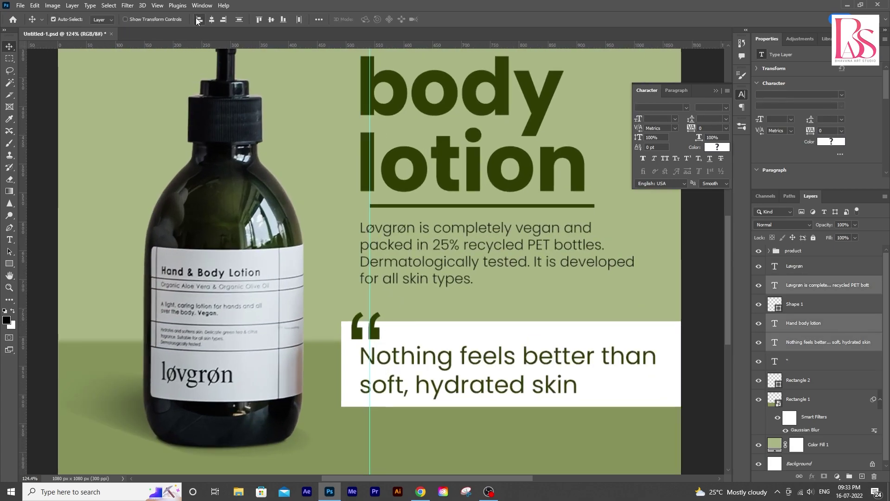
# Shift the accent line so its left edge lines up with the headline and description at the vertical guide
pyautogui.scroll(1, 449, 235)
pyautogui.scroll(-1, 450, 235)
pyautogui.press('z')
pyautogui.moveTo(485, 271)
pyautogui.mouseDown()
pyautogui.moveTo(443, 272)
pyautogui.moveTo(487, 272)
pyautogui.mouseUp()
pyautogui.press('v')
pyautogui.moveTo(412, 274); pyautogui.dragTo(407, 278)
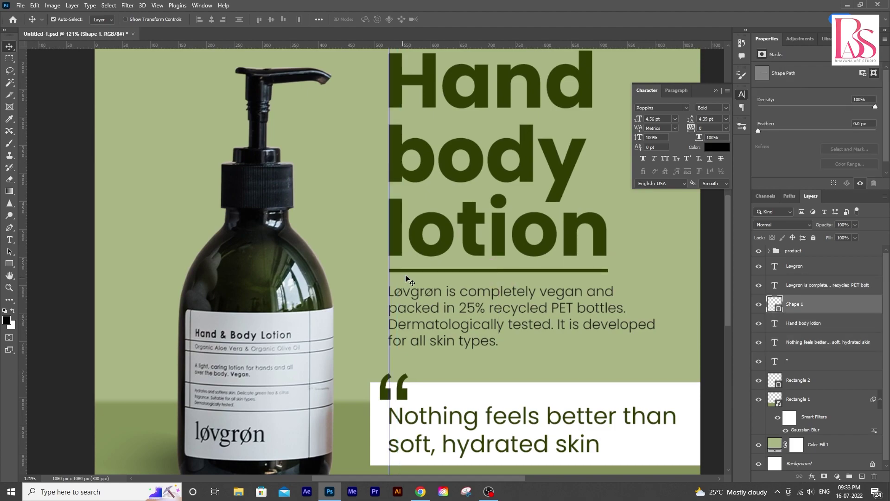
pyautogui.scroll(-2, 412, 273)
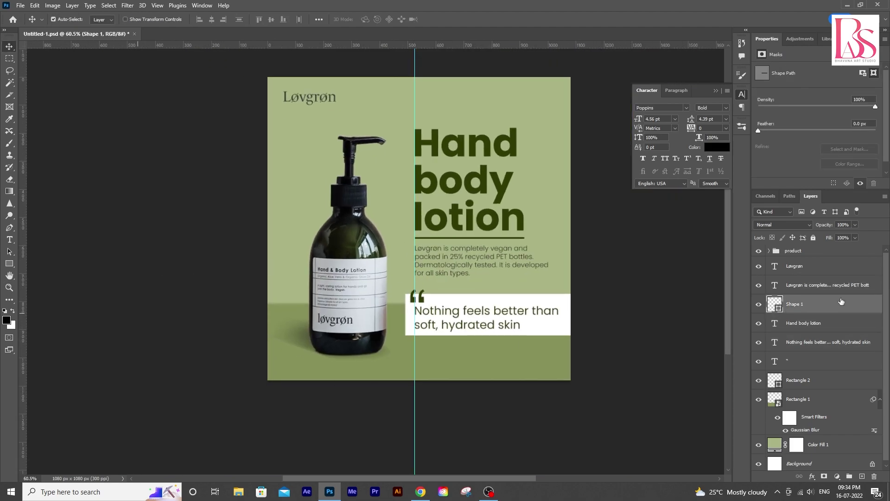
pyautogui.moveTo(468, 343); pyautogui.dragTo(423, 360)
pyautogui.click(373, 325)
pyautogui.keyDown('shift'); pyautogui.click(391, 341); pyautogui.keyUp('shift')
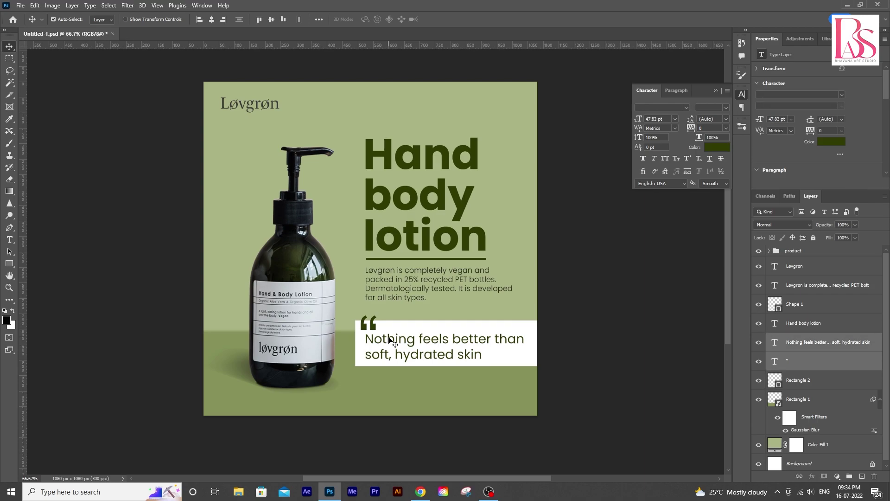
pyautogui.scroll(1, 393, 343)
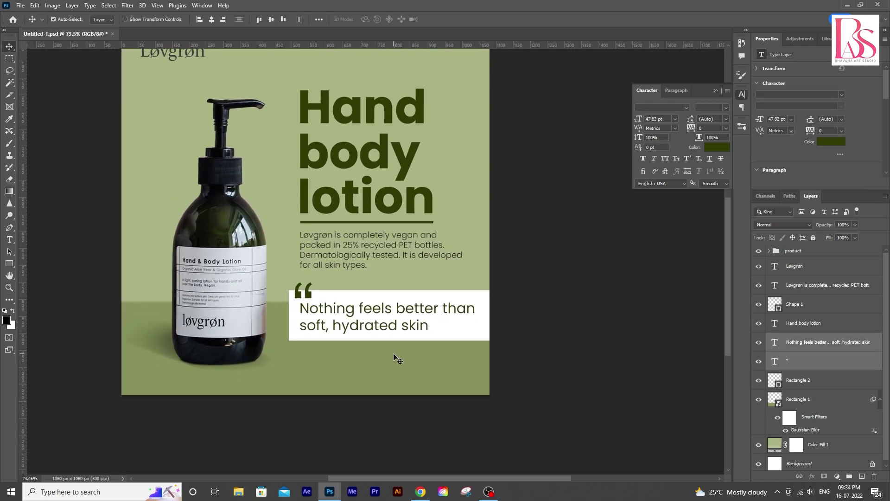
pyautogui.scroll(1, 397, 358)
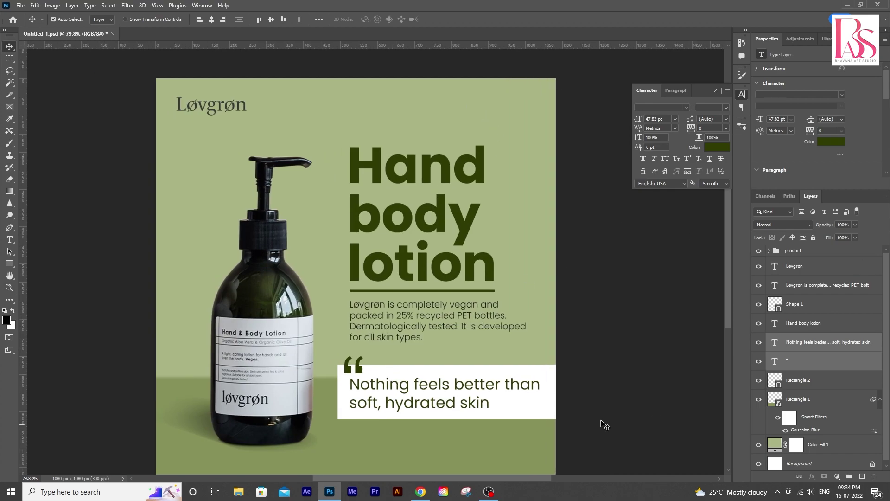
pyautogui.scroll(-1, 253, 183)
pyautogui.scroll(-4, 246, 396)
# Round all corners of the white rectangle to 34 px and move the quotation mark slightly further left
pyautogui.click(798, 380)
pyautogui.moveTo(775, 191); pyautogui.dragTo(776, 263)
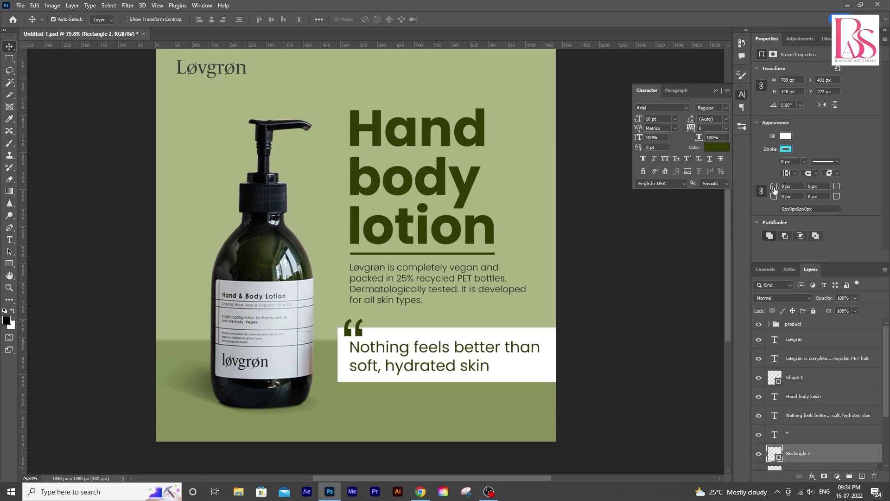
pyautogui.moveTo(775, 190)
pyautogui.mouseDown()
pyautogui.moveTo(787, 188)
pyautogui.moveTo(774, 190)
pyautogui.mouseUp()
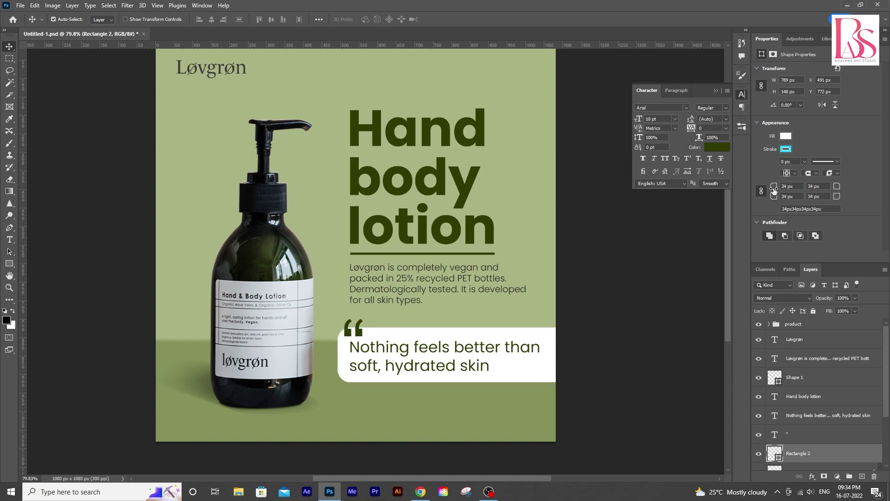
pyautogui.moveTo(350, 336); pyautogui.dragTo(347, 339)
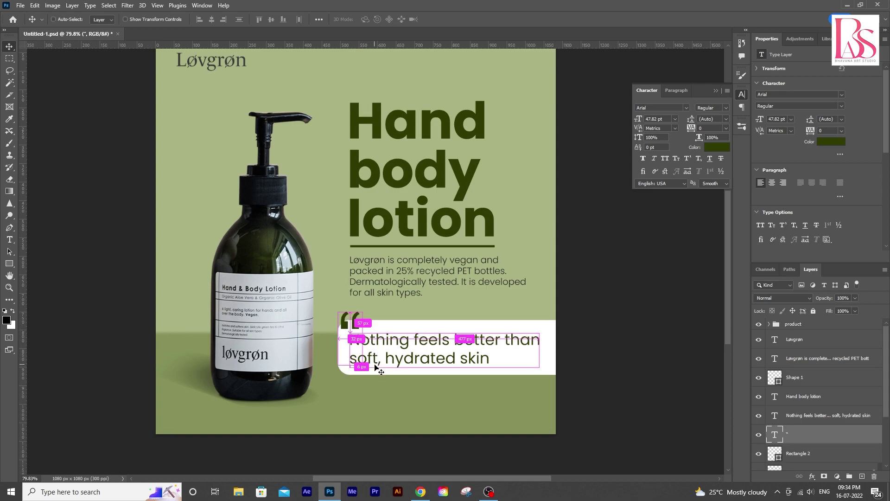
# Centre the tagline vertically on the white rectangle and save the document
pyautogui.press('z')
pyautogui.moveTo(457, 385); pyautogui.dragTo(529, 332)
pyautogui.press('v')
pyautogui.click(503, 317)
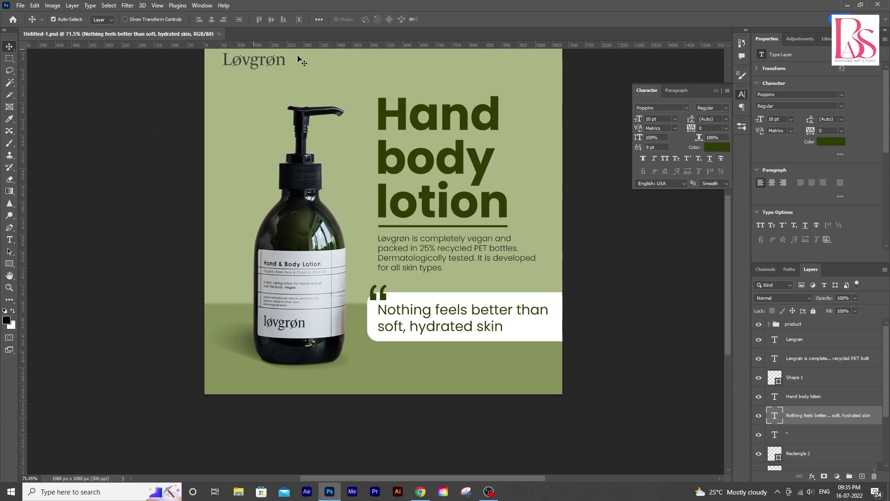
pyautogui.keyDown('ctrl'); pyautogui.click(804, 454); pyautogui.keyUp('ctrl')
pyautogui.click(274, 19)
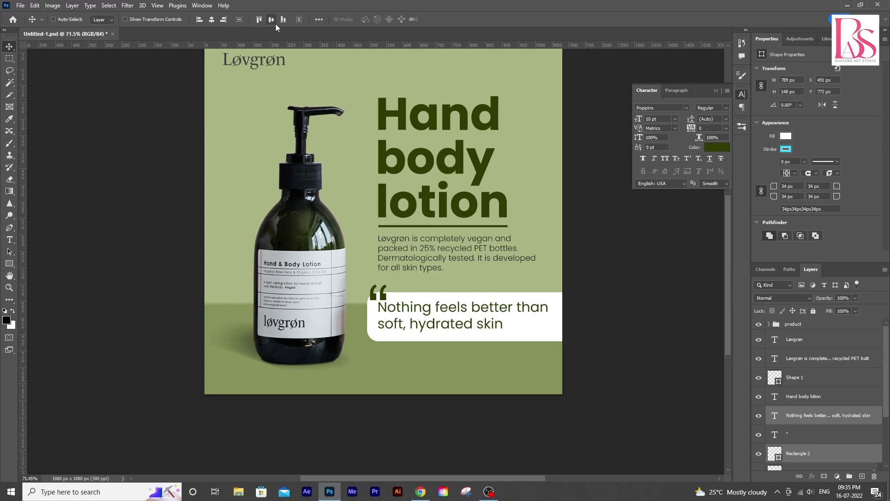
pyautogui.hotkey('ctrl', 's')
# Examine the overall composition of the lotion post with the character settings collapsed
pyautogui.scroll(-2, 461, 230)
pyautogui.press('z')
pyautogui.moveTo(461, 231); pyautogui.dragTo(348, 251)
pyautogui.scroll(-2, 418, 197)
pyautogui.scroll(2, 427, 215)
pyautogui.press('z')
pyautogui.press('z')
pyautogui.scroll(-1, 346, 251)
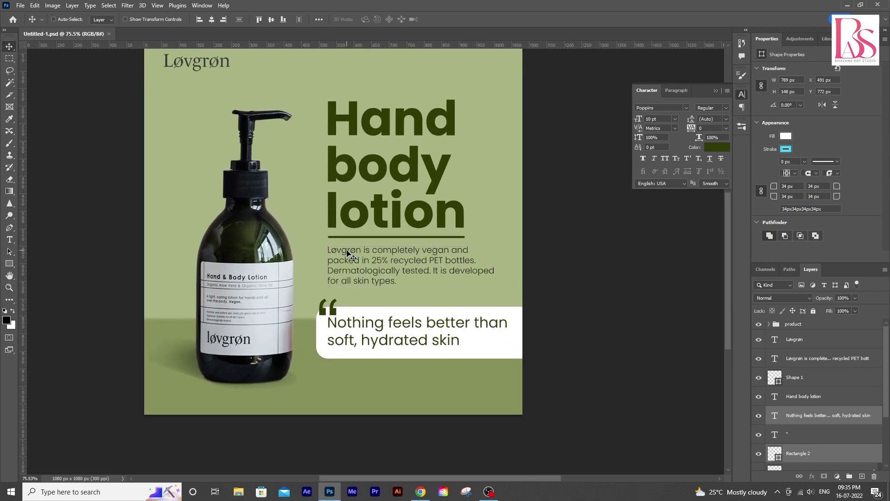
pyautogui.scroll(2, 342, 271)
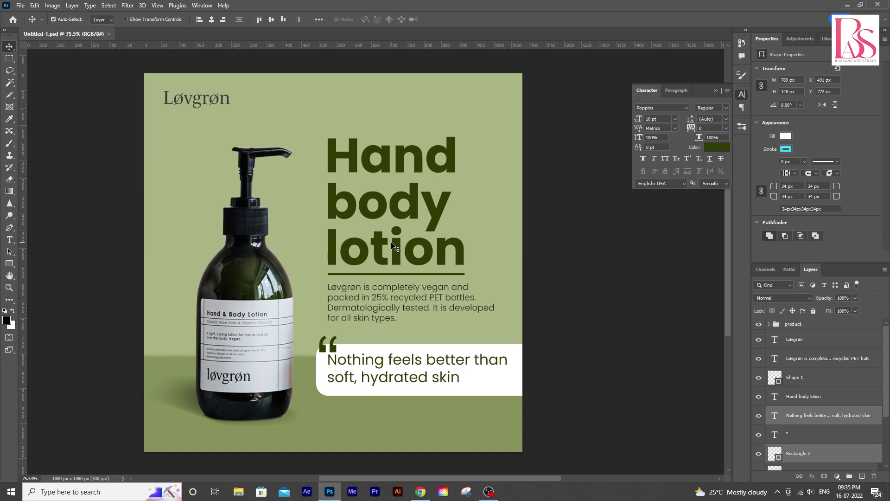
pyautogui.scroll(-1, 393, 245)
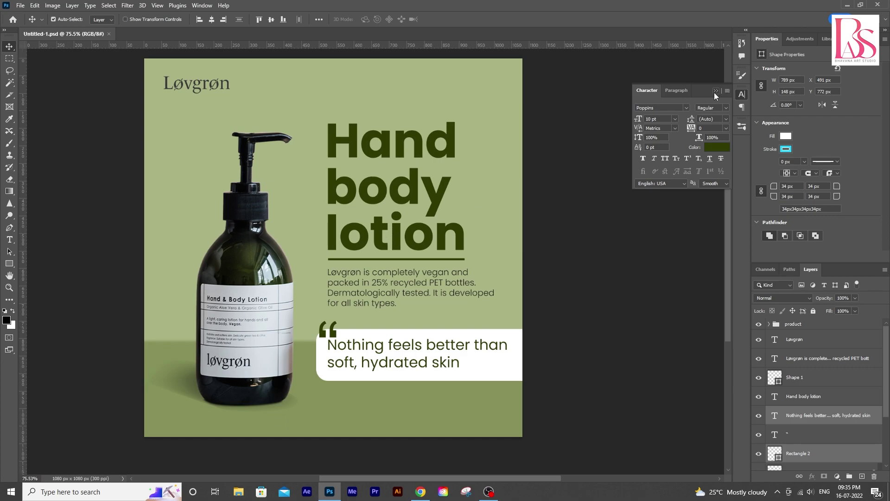
pyautogui.click(715, 91)
pyautogui.scroll(1, 307, 160)
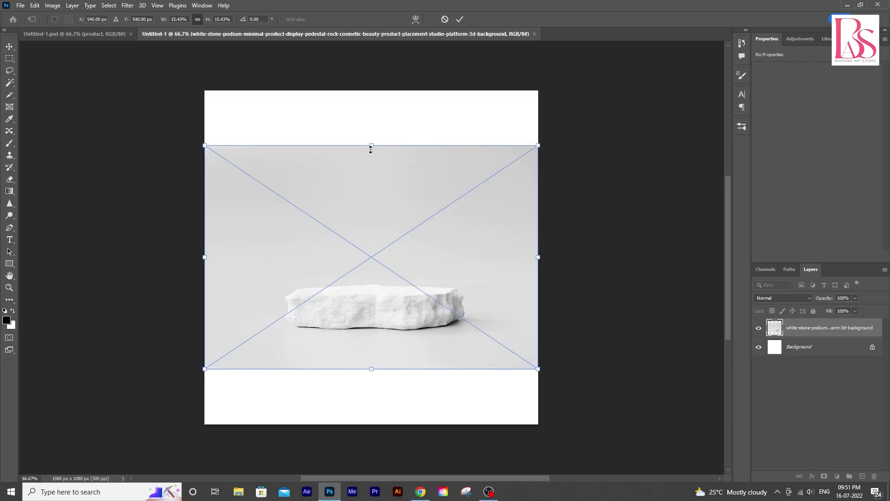
# Enlarge the placed stone podium image to about 19.8 % and position the podium in the lower part of the canvas
pyautogui.moveTo(369, 147); pyautogui.dragTo(370, 83)
pyautogui.moveTo(369, 196); pyautogui.dragTo(362, 256)
pyautogui.moveTo(427, 300); pyautogui.dragTo(423, 300)
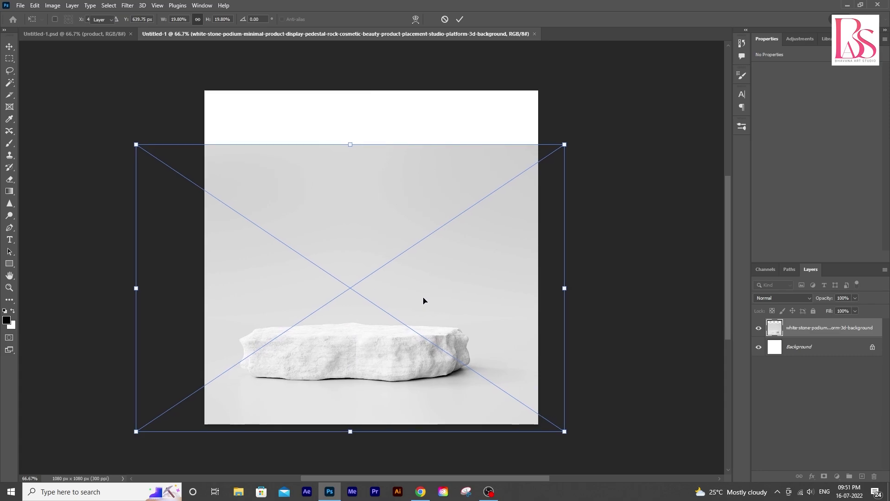
pyautogui.press('Return')
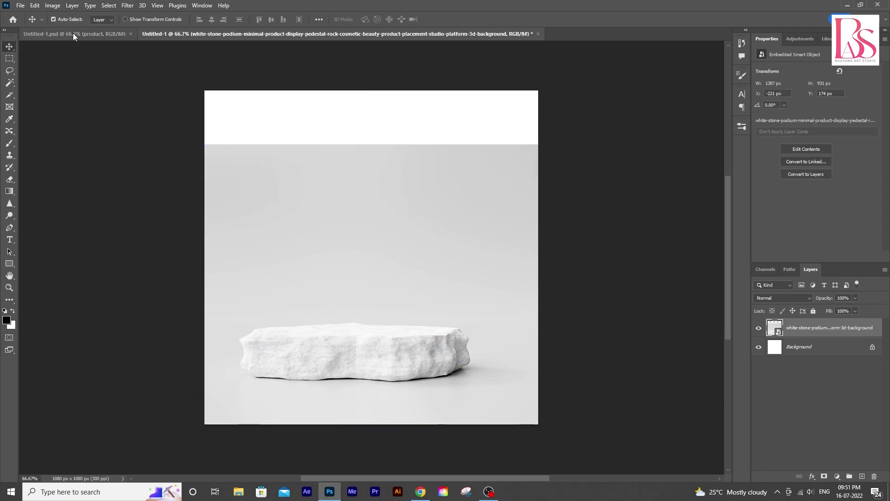
# Copy the product group from Untitled-1.psd into the stone podium document and stand the bottle on the podium
pyautogui.moveTo(767, 329); pyautogui.dragTo(293, 238)
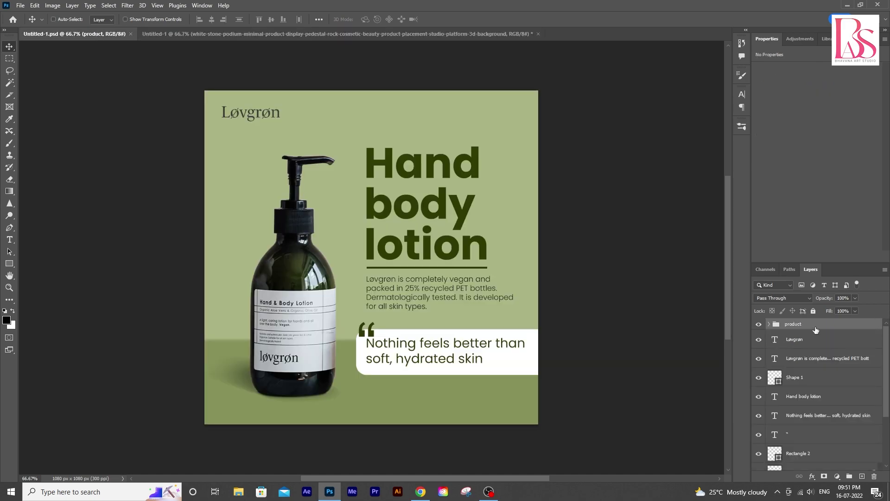
pyautogui.moveTo(816, 330); pyautogui.dragTo(400, 310)
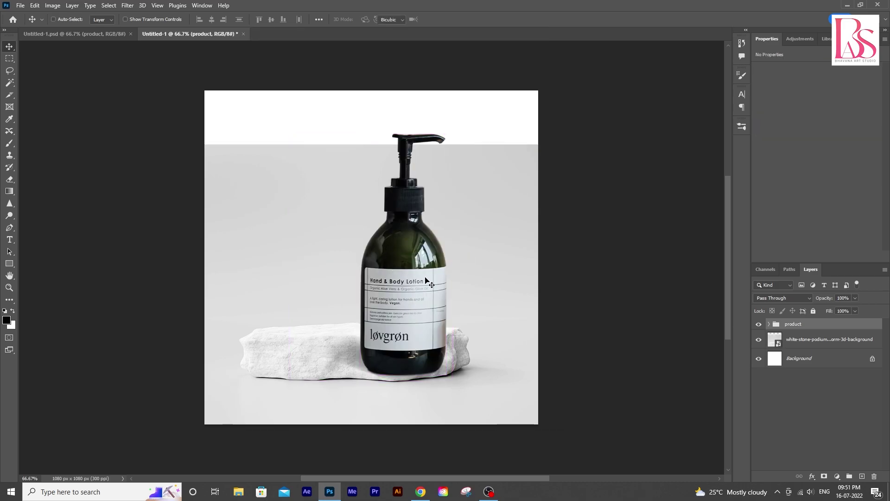
pyautogui.hotkey('ctrl', 't')
pyautogui.moveTo(377, 277); pyautogui.dragTo(318, 235)
pyautogui.scroll(-1, 447, 384)
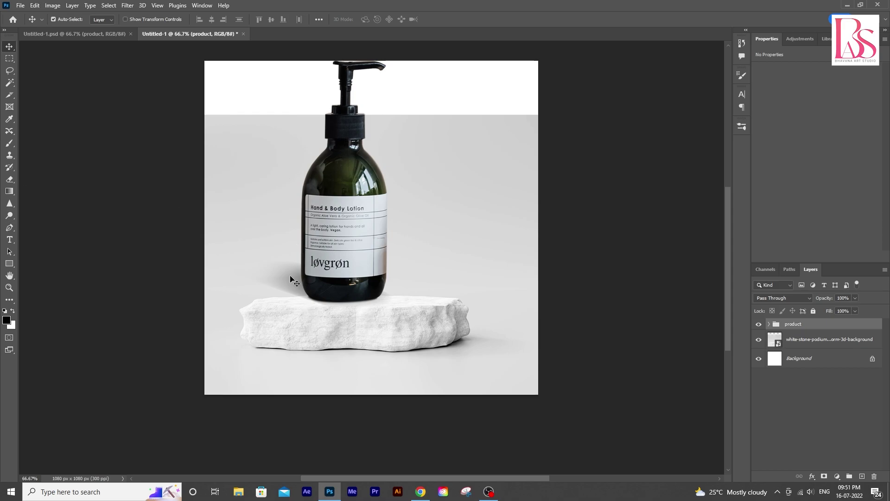
pyautogui.scroll(1, 352, 209)
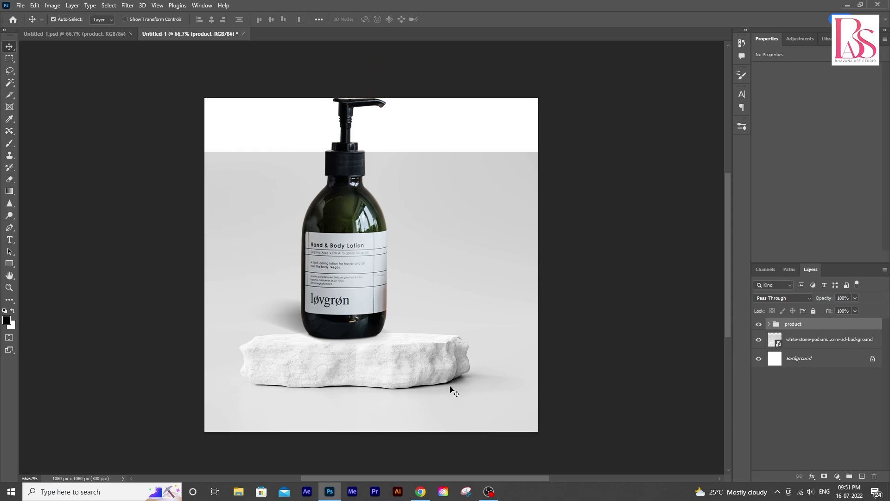
# Delete the layer mask from the bottle's motion-blurred shadow layer in the product group
pyautogui.click(769, 324)
pyautogui.click(298, 326)
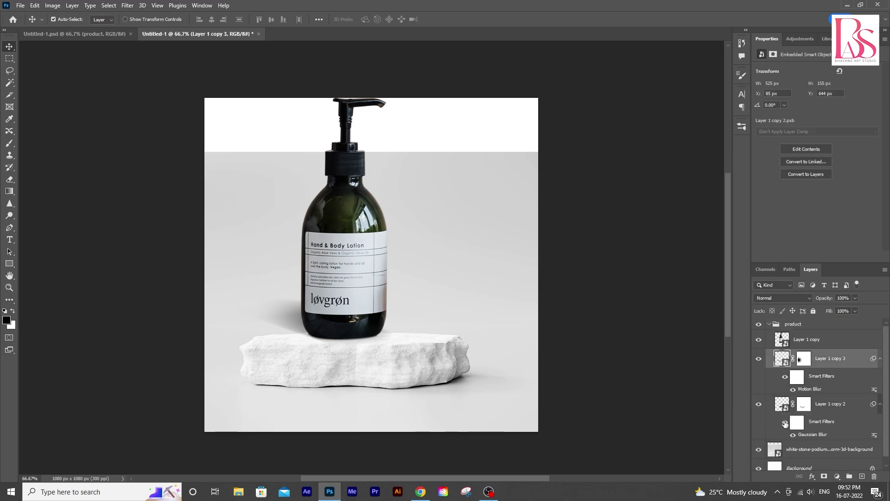
pyautogui.scroll(-1, 791, 407)
pyautogui.rightClick(802, 347)
pyautogui.click(818, 374)
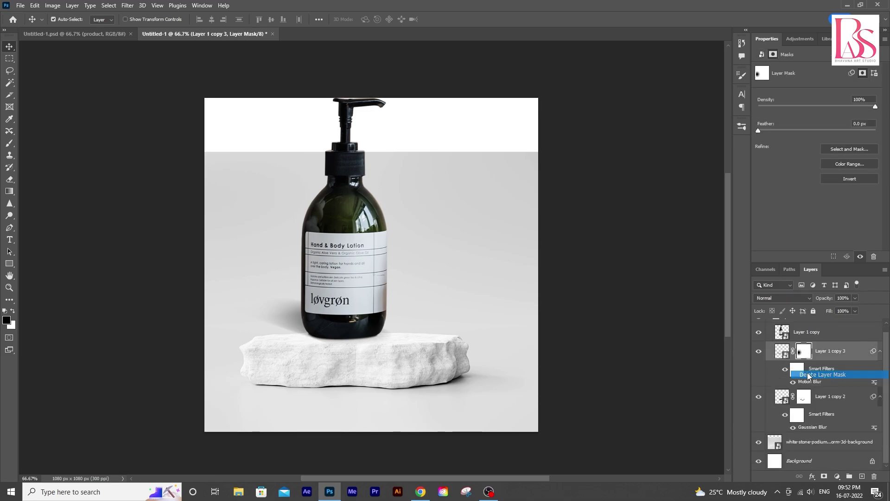
# Hide the shadow's Motion Blur and place the shadow shape directly beneath the bottle's base on the podium
pyautogui.click(793, 382)
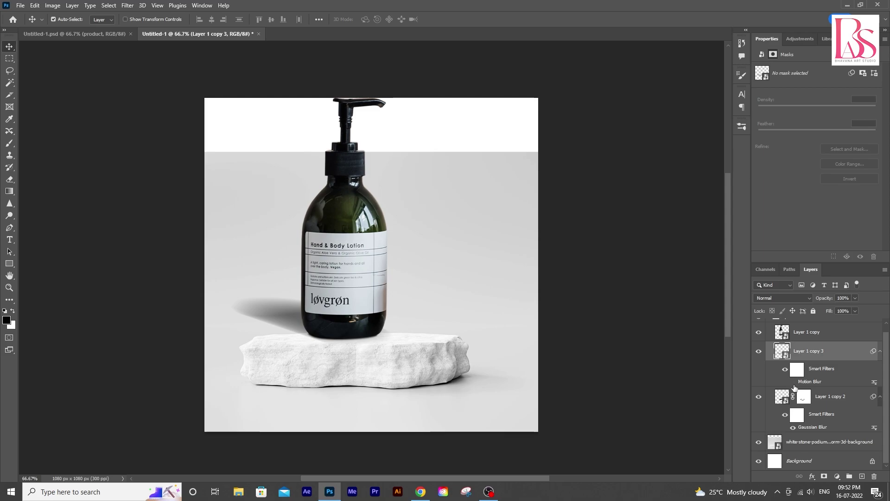
pyautogui.moveTo(282, 320); pyautogui.dragTo(372, 418)
pyautogui.scroll(-1, 322, 348)
pyautogui.press('z')
pyautogui.click(337, 355)
pyautogui.press('v')
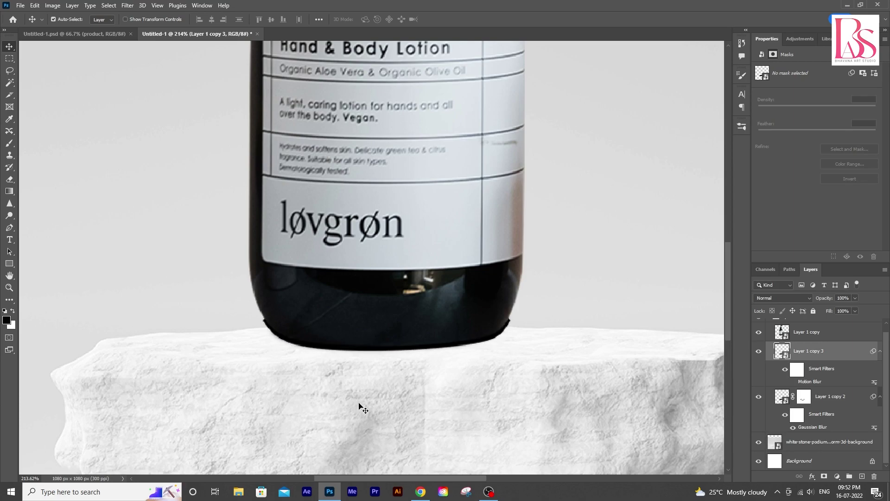
pyautogui.scroll(-3, 380, 397)
pyautogui.hotkey('ctrl', 's')
pyautogui.write('z')
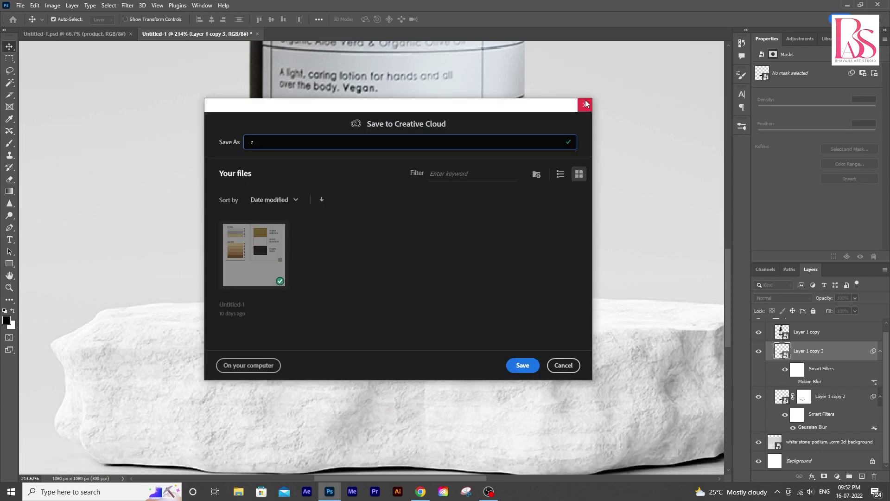
pyautogui.click(585, 103)
# Flatten the Motion Blur angle of the bottle's shadow so the blur runs closer to horizontal along the podium top
pyautogui.scroll(-5, 374, 389)
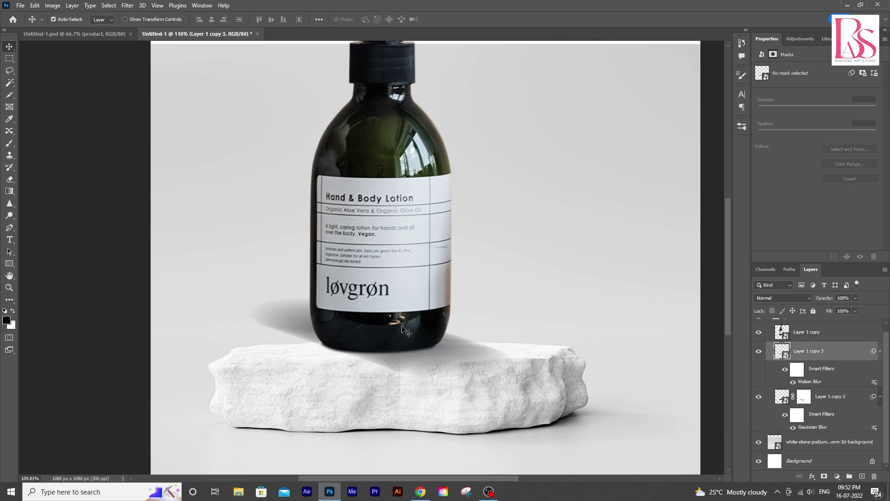
pyautogui.doubleClick(801, 382)
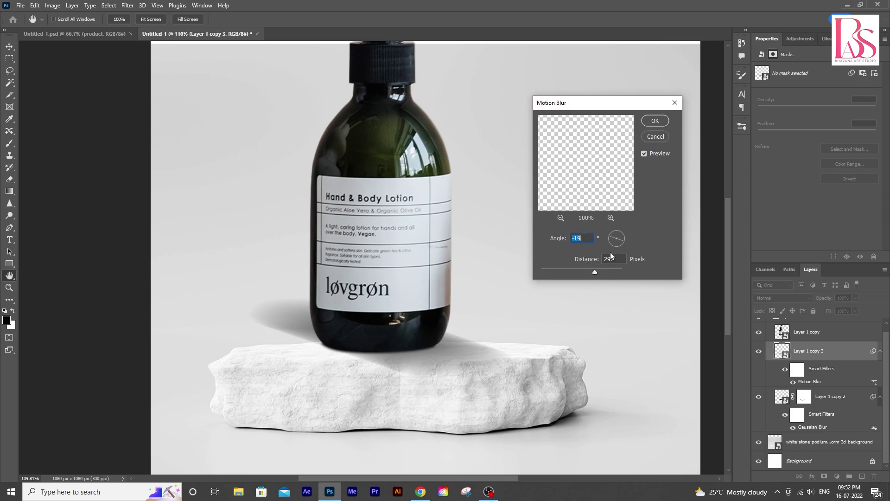
pyautogui.moveTo(622, 241); pyautogui.dragTo(625, 239)
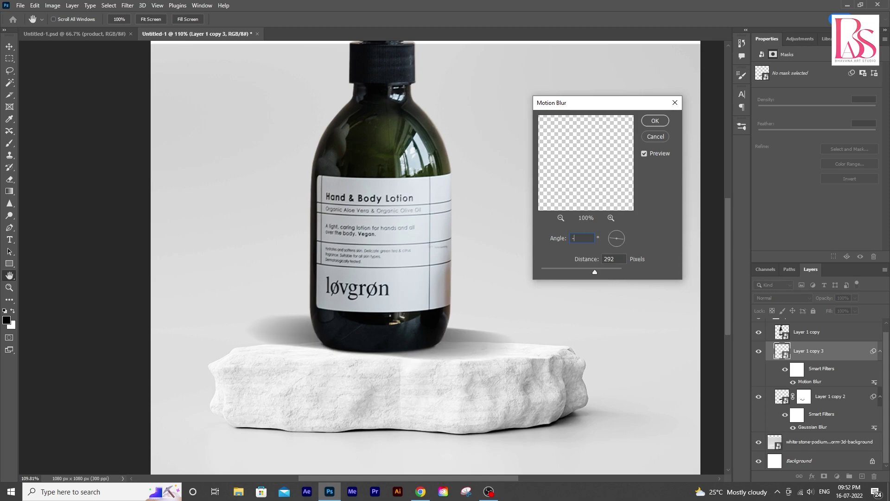
pyautogui.click(655, 120)
# Collapse the product group and scale it down, keeping the bottle standing on the stone podium
pyautogui.scroll(1, 807, 343)
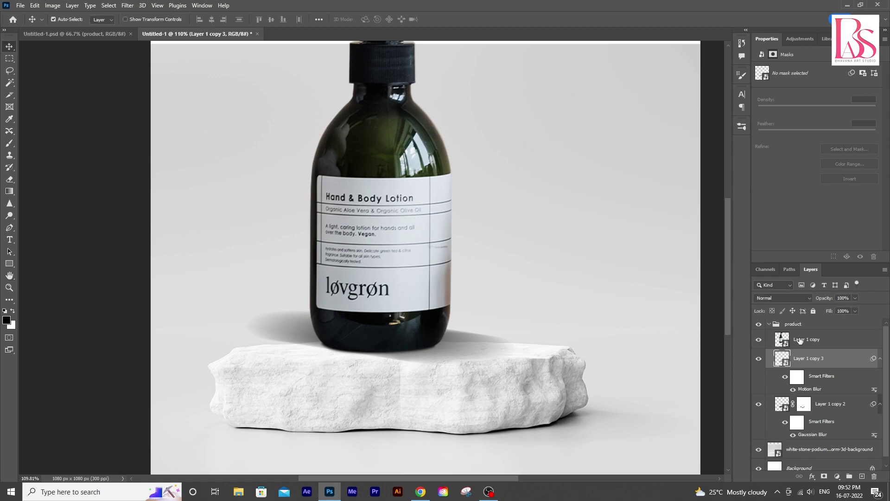
pyautogui.click(768, 325)
pyautogui.moveTo(534, 360); pyautogui.dragTo(516, 358)
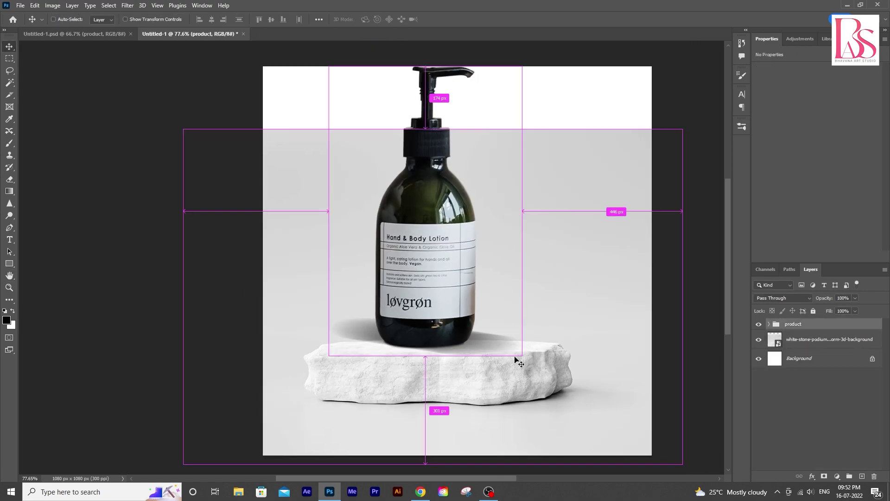
pyautogui.hotkey('ctrl', 't')
pyautogui.scroll(2, 456, 310)
pyautogui.moveTo(522, 111); pyautogui.dragTo(493, 160)
pyautogui.press('Return')
pyautogui.scroll(-1, 469, 256)
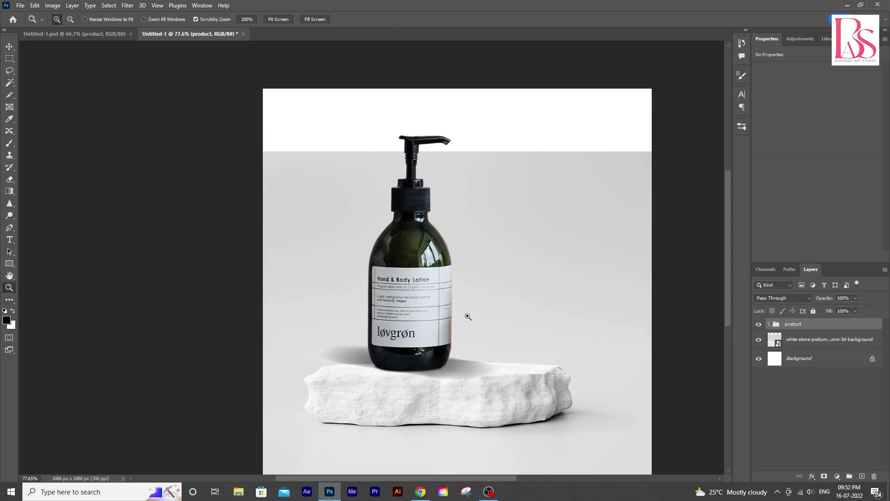
# Scale the product group further down to about 92.6 %, with the bottle's base kept on the podium top
pyautogui.scroll(2, 469, 257)
pyautogui.hotkey('ctrl', 't')
pyautogui.scroll(2, 451, 325)
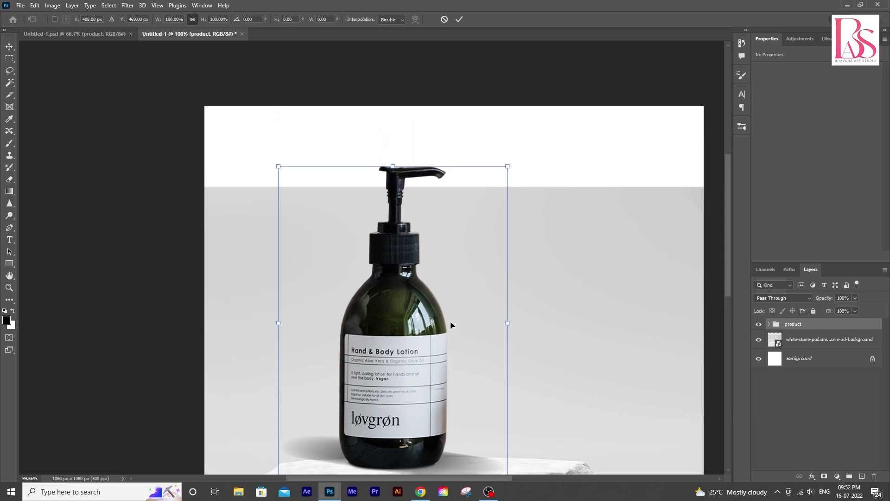
pyautogui.moveTo(505, 161); pyautogui.dragTo(492, 175)
pyautogui.scroll(-3, 492, 175)
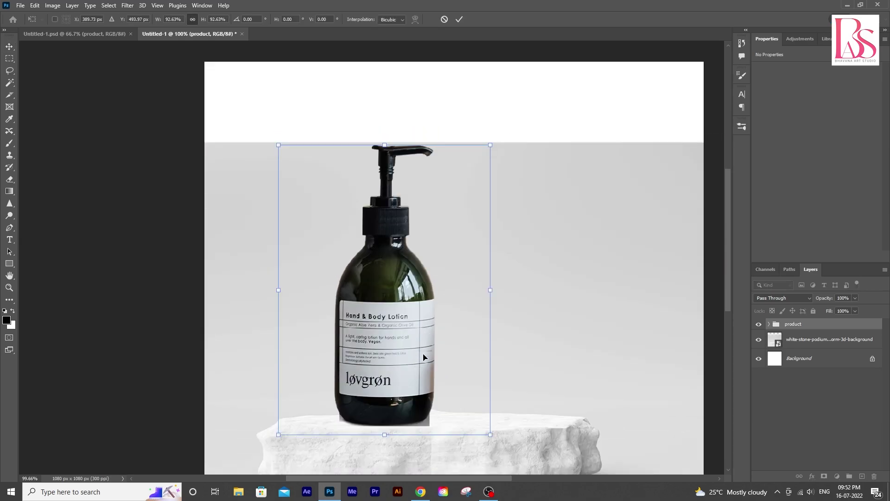
pyautogui.press('Return')
pyautogui.scroll(-1, 470, 414)
pyautogui.scroll(3, 449, 423)
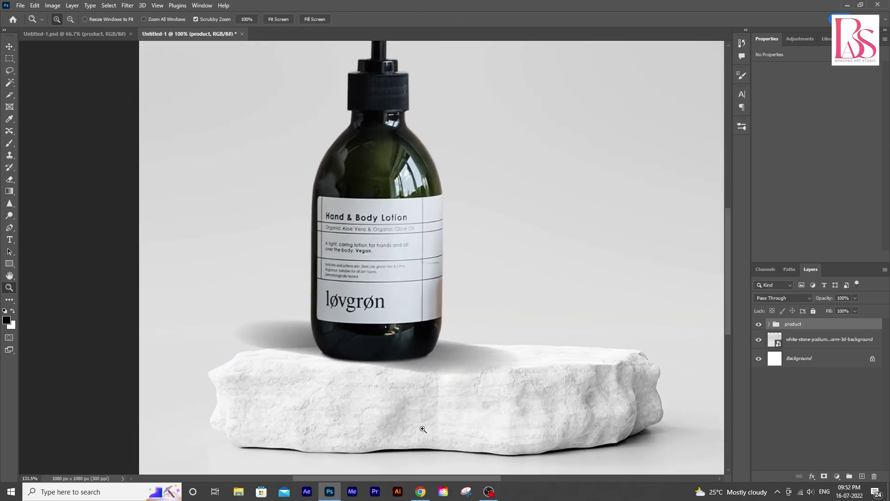
# Add a layer mask to the motion-blurred shadow and paint out the parts spilling past the podium's top surface and over its front face
pyautogui.click(358, 340)
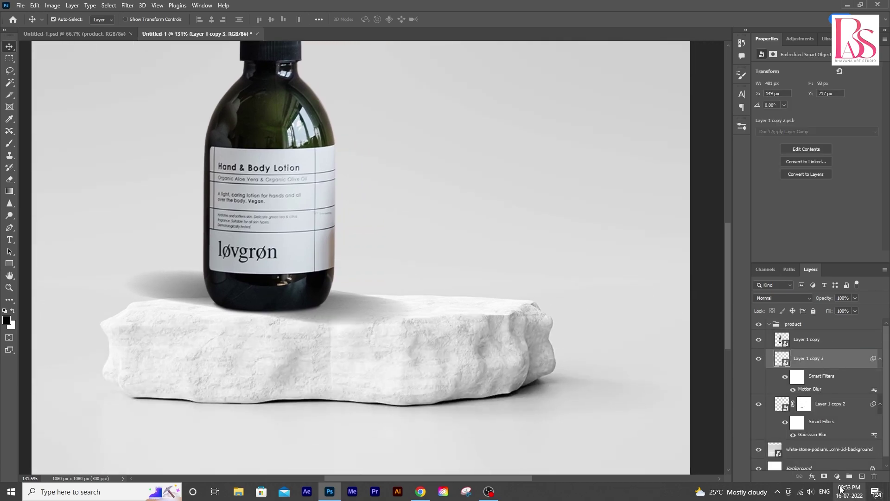
pyautogui.click(824, 476)
pyautogui.press('b')
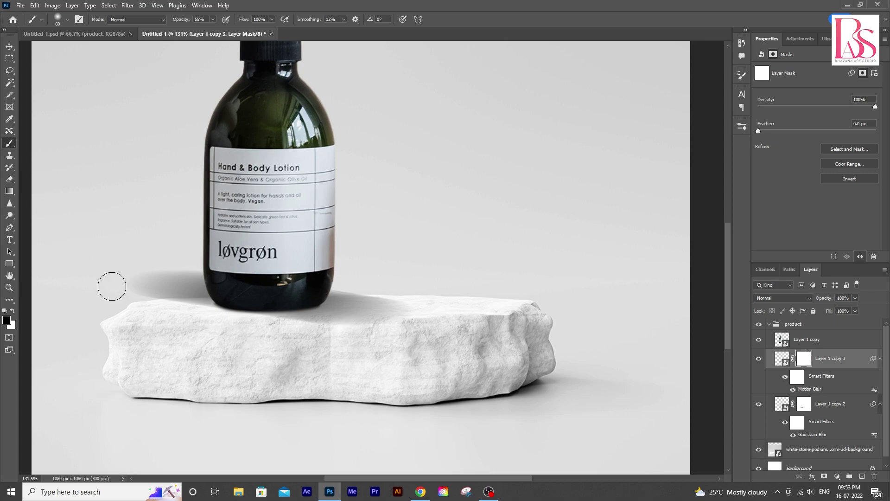
pyautogui.moveTo(112, 286)
pyautogui.mouseDown()
pyautogui.moveTo(134, 266)
pyautogui.moveTo(44, 323)
pyautogui.mouseUp()
pyautogui.moveTo(168, 226); pyautogui.dragTo(151, 312)
pyautogui.moveTo(188, 261)
pyautogui.mouseDown()
pyautogui.moveTo(174, 302)
pyautogui.moveTo(165, 294)
pyautogui.moveTo(206, 272)
pyautogui.moveTo(179, 288)
pyautogui.mouseUp()
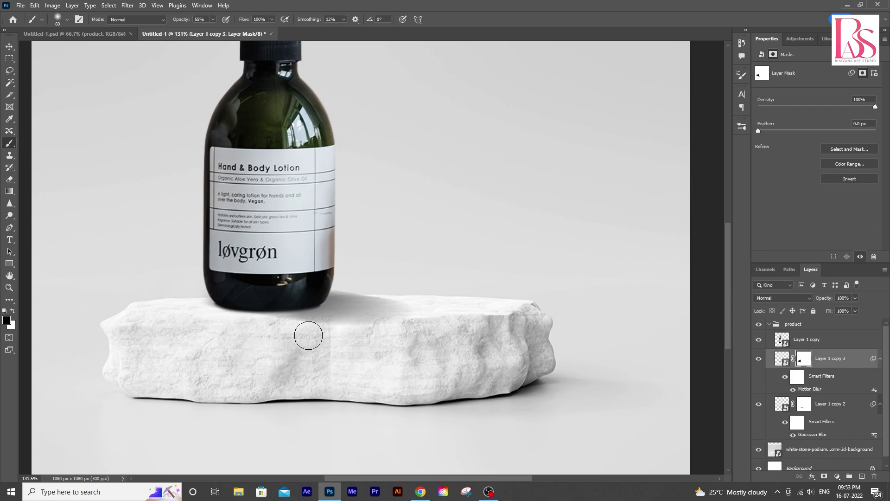
pyautogui.moveTo(329, 326); pyautogui.dragTo(281, 324)
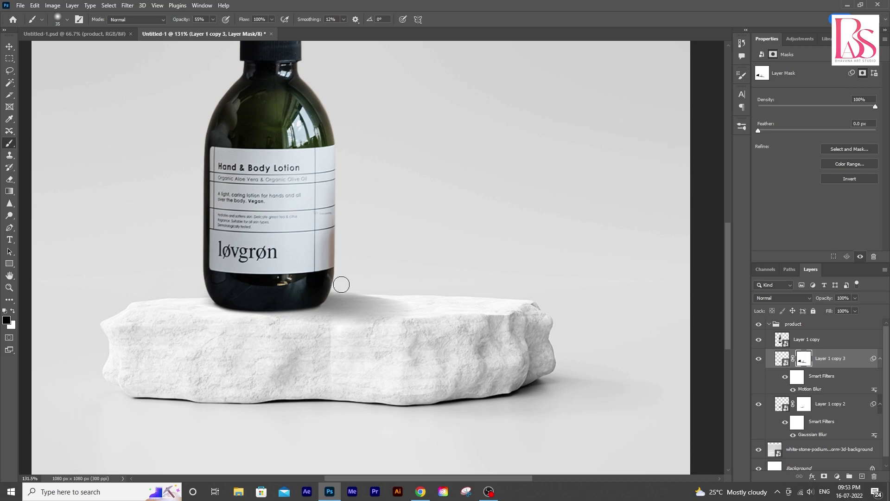
pyautogui.press('v')
# Scale the bottle, its shadows and the podium image together to about 122.8 %, placing the podium along the canvas's lower edge
pyautogui.scroll(-5, 366, 324)
pyautogui.scroll(1, 366, 324)
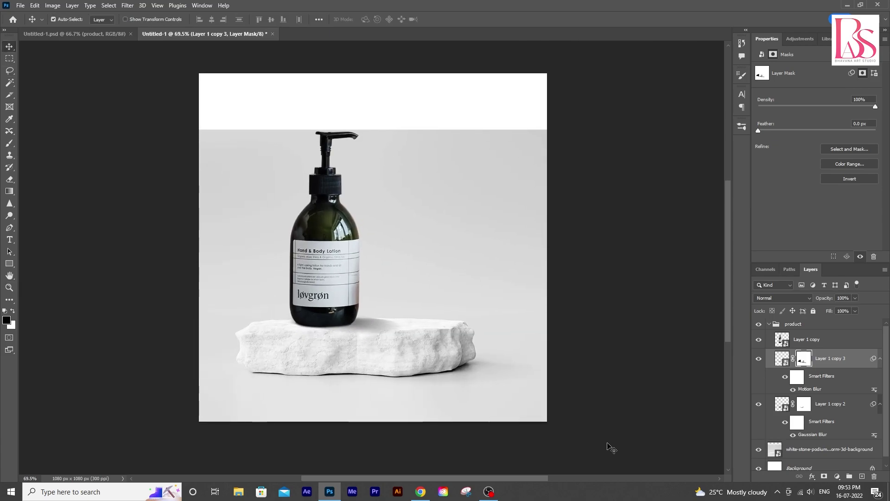
pyautogui.moveTo(608, 446); pyautogui.dragTo(171, 268)
pyautogui.hotkey('ctrl', 't')
pyautogui.moveTo(165, 129); pyautogui.dragTo(102, 87)
pyautogui.moveTo(290, 185); pyautogui.dragTo(294, 242)
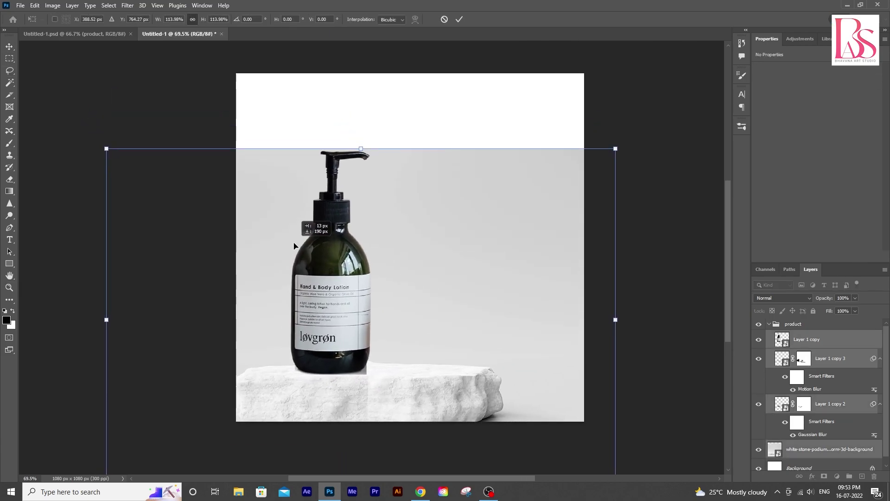
pyautogui.moveTo(105, 147); pyautogui.dragTo(67, 123)
pyautogui.moveTo(192, 241); pyautogui.dragTo(206, 232)
pyautogui.press('Return')
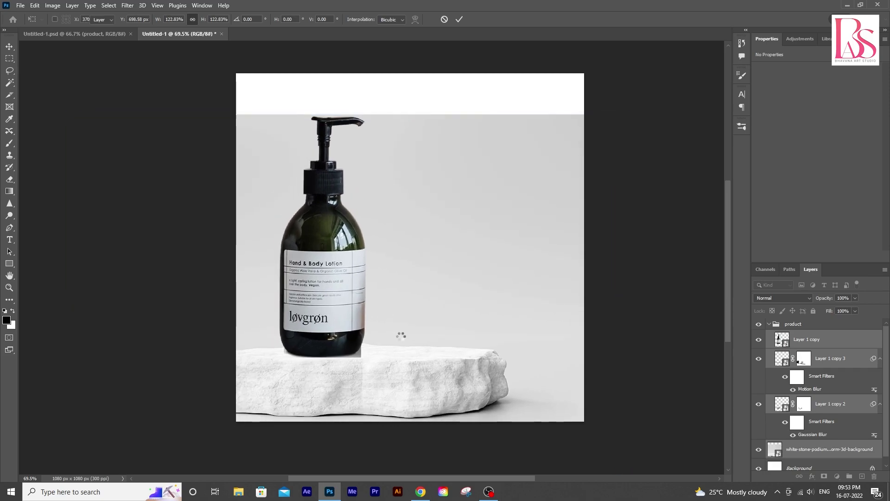
# Save the podium design as 2.psd with Maximize Compatibility on
pyautogui.moveTo(375, 316); pyautogui.dragTo(403, 327)
pyautogui.moveTo(403, 327); pyautogui.dragTo(375, 350)
pyautogui.moveTo(496, 317); pyautogui.dragTo(422, 308)
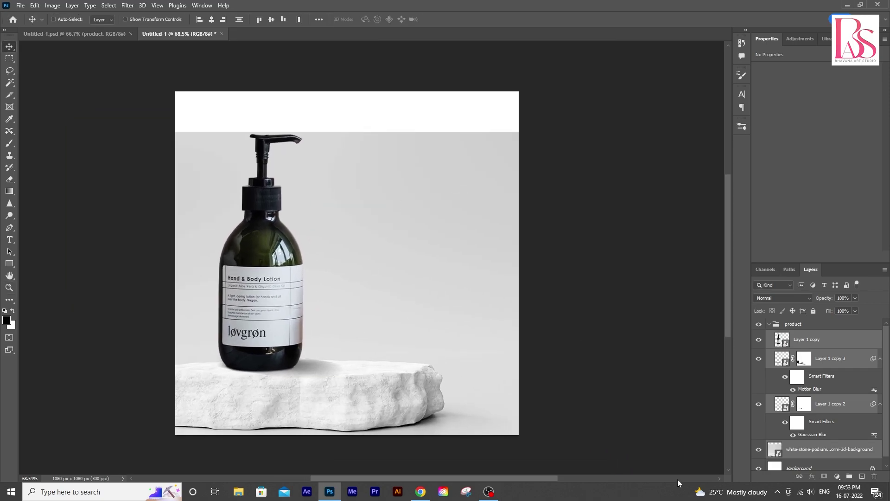
pyautogui.hotkey('ctrl', 's')
pyautogui.click(250, 363)
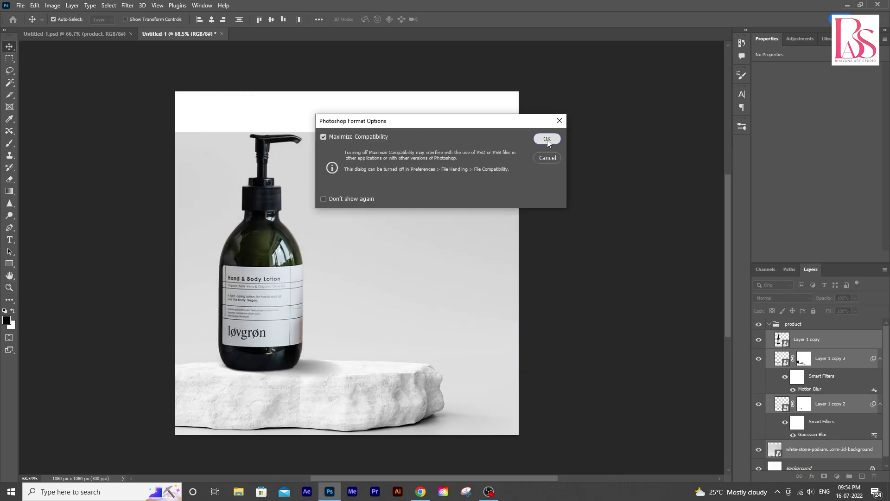
pyautogui.click(546, 139)
# Add a solid color fill layer in light grey d5d5d5 directly above the Background layer
pyautogui.scroll(-1, 789, 438)
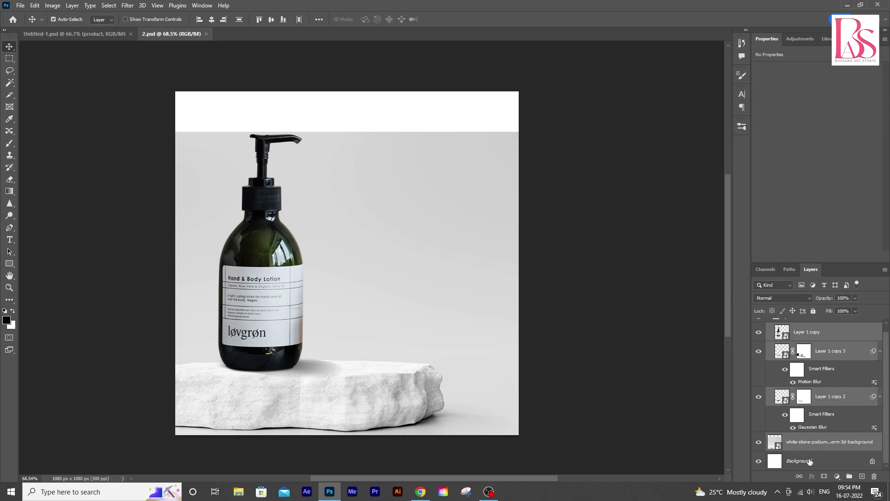
pyautogui.click(809, 461)
pyautogui.click(837, 476)
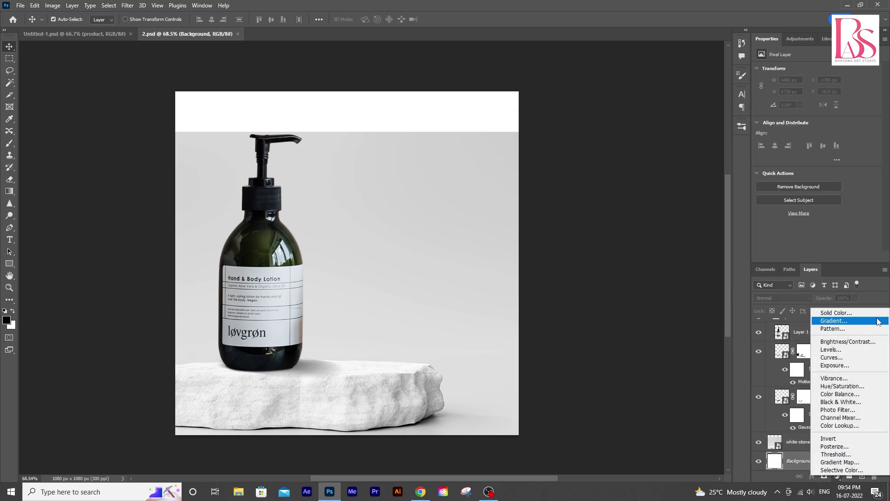
pyautogui.click(825, 314)
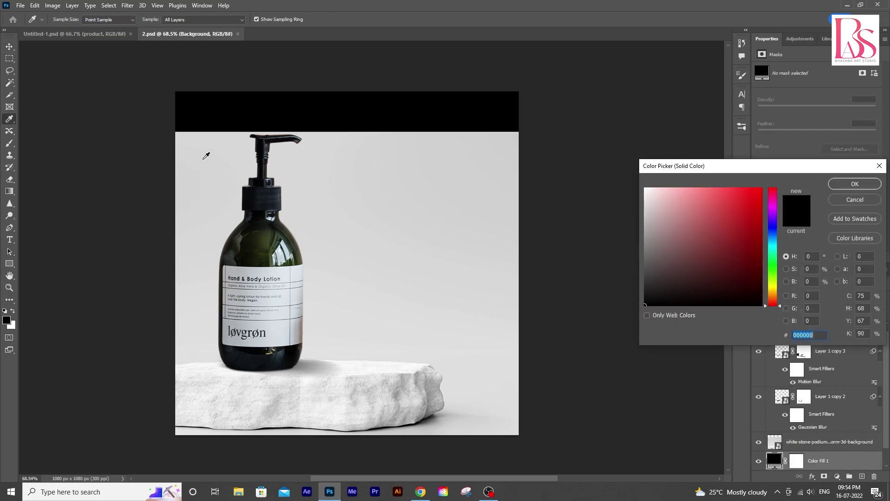
pyautogui.moveTo(663, 214); pyautogui.dragTo(644, 206)
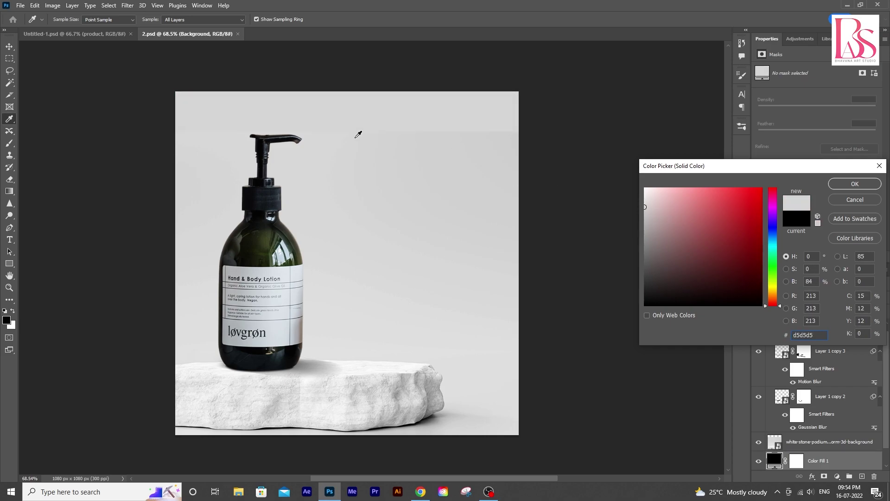
pyautogui.click(855, 183)
# Mask the podium image and paint along its upper edge with a large black brush to blend it into the grey fill, then save
pyautogui.click(463, 206)
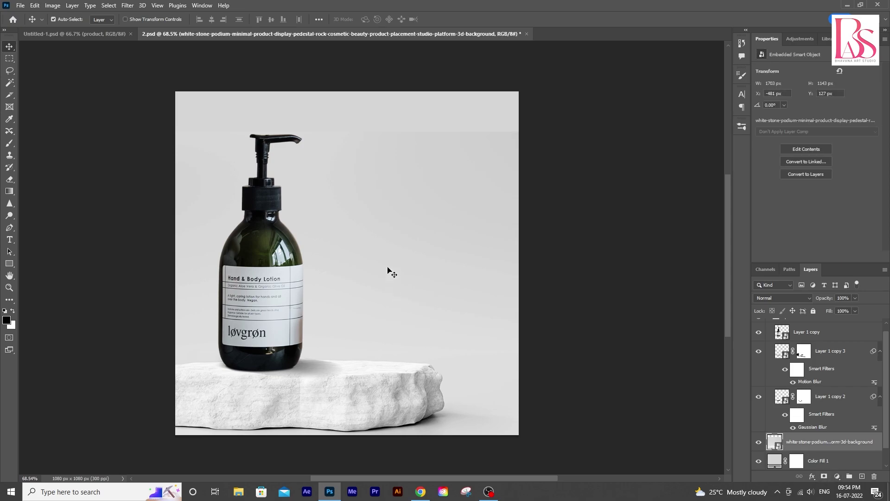
pyautogui.click(758, 442)
pyautogui.click(758, 441)
pyautogui.click(823, 478)
pyautogui.scroll(-1, 293, 174)
pyautogui.press('b')
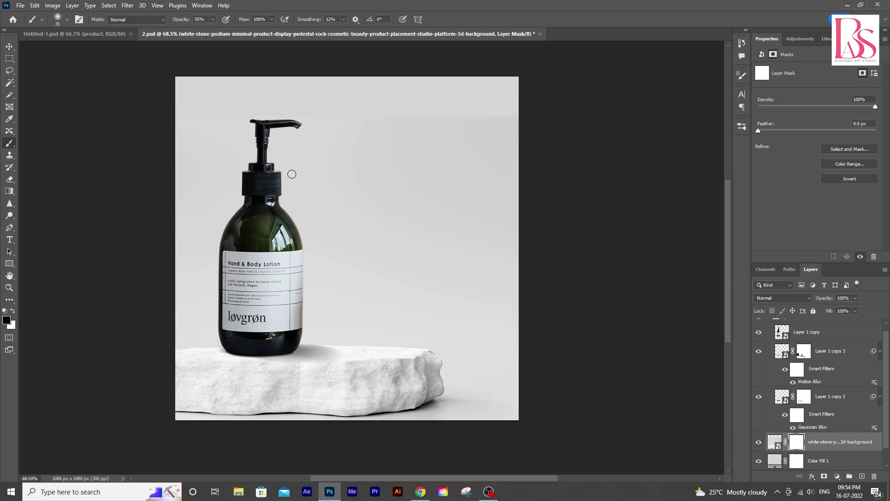
pyautogui.press(']')
pyautogui.press(']')
pyautogui.press(']')
pyautogui.press(']')
pyautogui.press(']')
pyautogui.press(']')
pyautogui.press(']')
pyautogui.press(']')
pyautogui.press(']')
pyautogui.press(']')
pyautogui.press(']')
pyautogui.moveTo(160, 121); pyautogui.dragTo(589, 135)
pyautogui.click(10, 47)
pyautogui.hotkey('ctrl', 's')
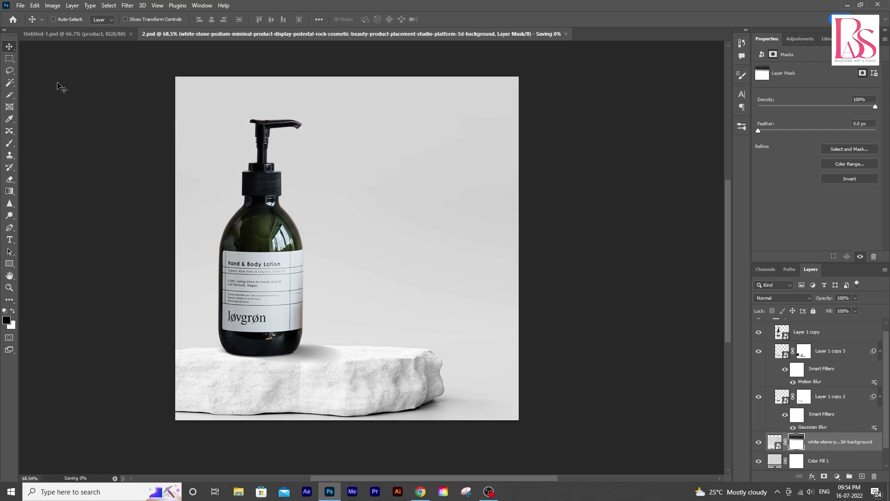
# Switch to the Untitled-1.psd design and lock its lower green rectangle layer
pyautogui.scroll(-1, 384, 262)
pyautogui.scroll(2, 374, 263)
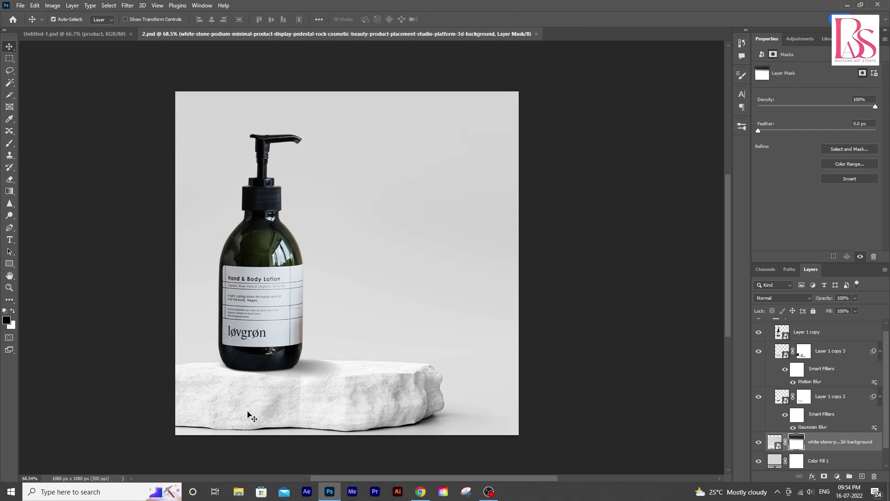
pyautogui.click(89, 34)
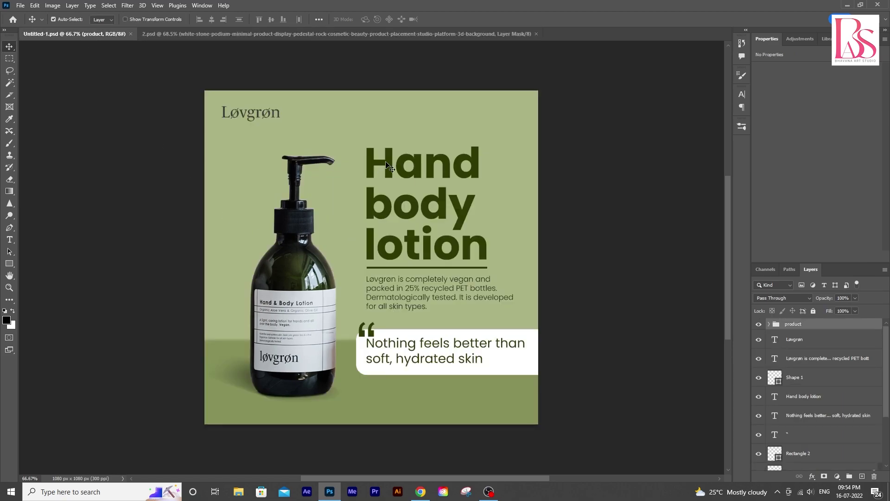
pyautogui.click(799, 392)
pyautogui.click(578, 367)
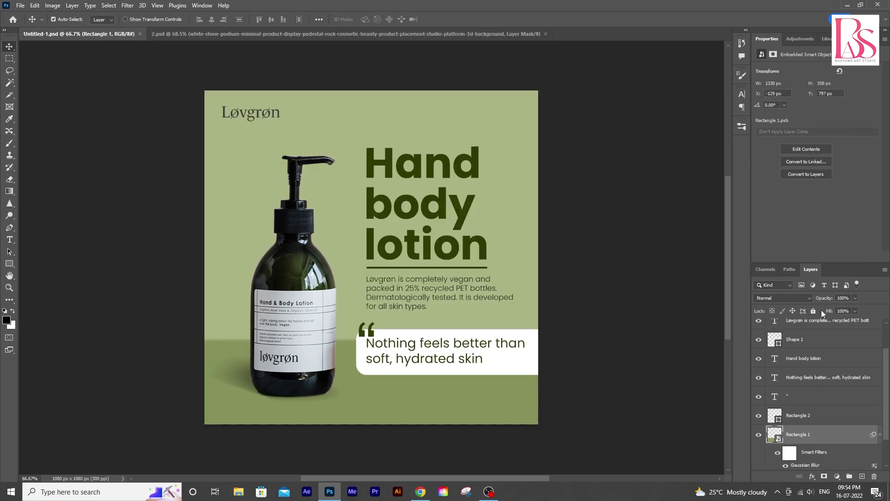
# Copy the headline, divider line, paragraph, quote text and white box from the green design into 2.psd
pyautogui.moveTo(566, 382); pyautogui.dragTo(378, 151)
pyautogui.scroll(-1, 791, 396)
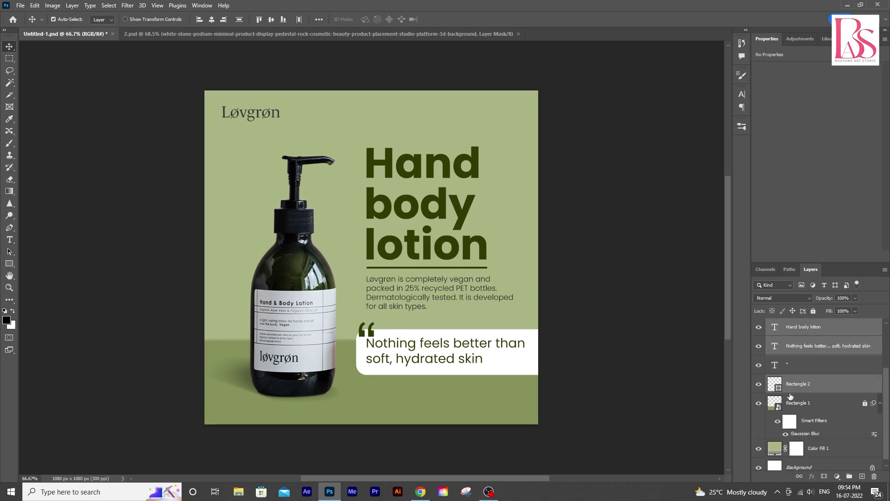
pyautogui.click(320, 34)
pyautogui.hotkey('ctrl', 'v')
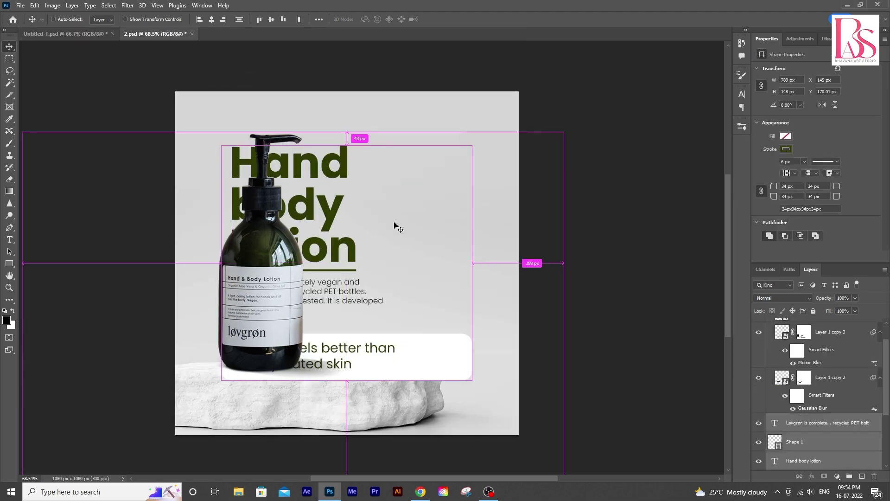
# Place the pasted text block beside the bottle on the podium design and move its layers above the product group
pyautogui.hotkey('ctrl', 't')
pyautogui.moveTo(342, 229); pyautogui.dragTo(448, 222)
pyautogui.press('Return')
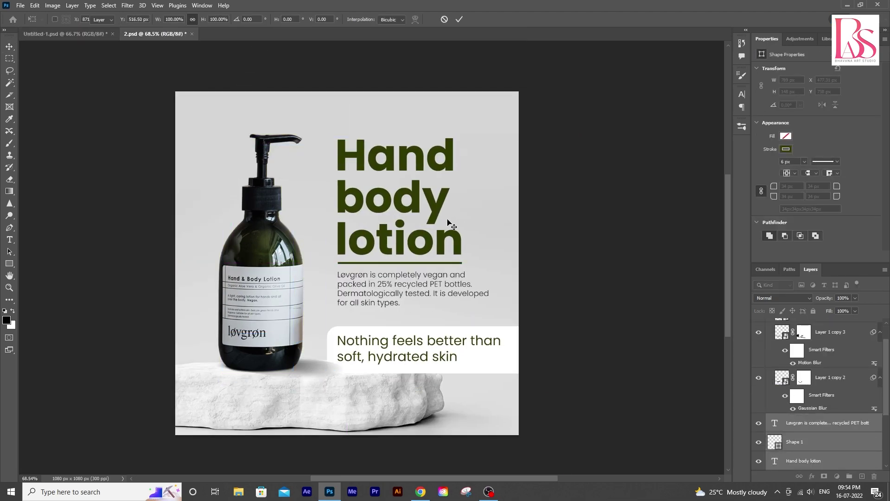
pyautogui.scroll(5, 843, 434)
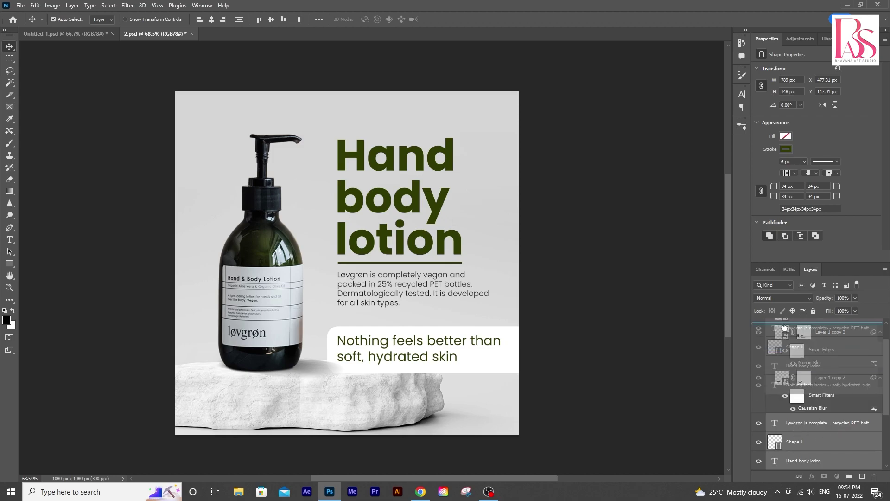
# Save the changes to 2.psd and deselect the pasted layers
pyautogui.press('z')
pyautogui.moveTo(429, 318); pyautogui.dragTo(436, 399)
pyautogui.press('v')
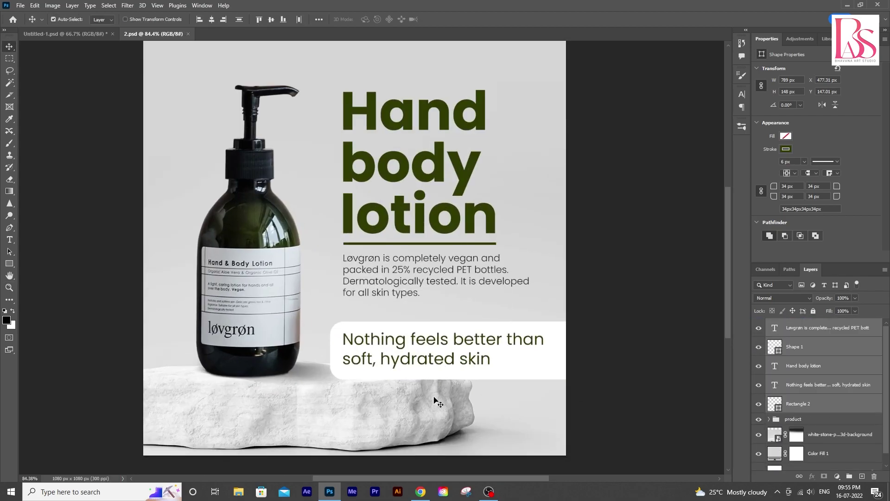
pyautogui.scroll(-1, 436, 399)
pyautogui.scroll(1, 430, 397)
pyautogui.scroll(-2, 493, 404)
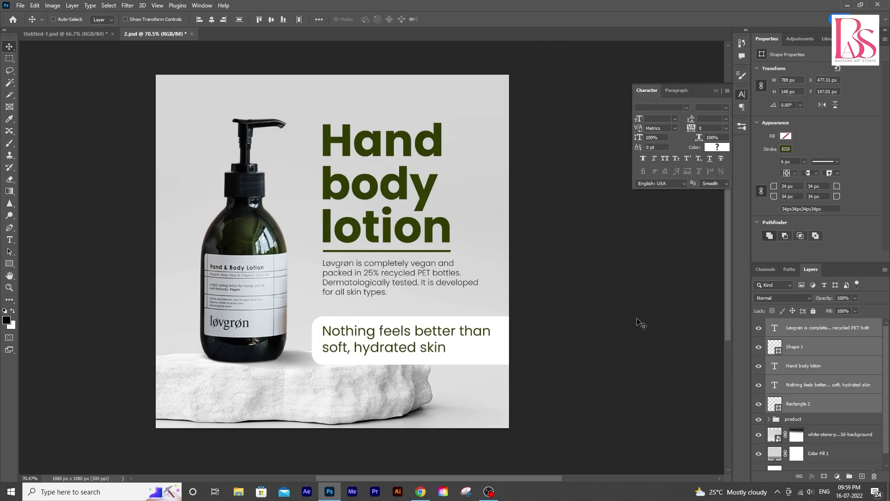
pyautogui.hotkey('ctrl', 's')
pyautogui.keyDown('ctrl'); pyautogui.click(637, 319); pyautogui.keyUp('ctrl')
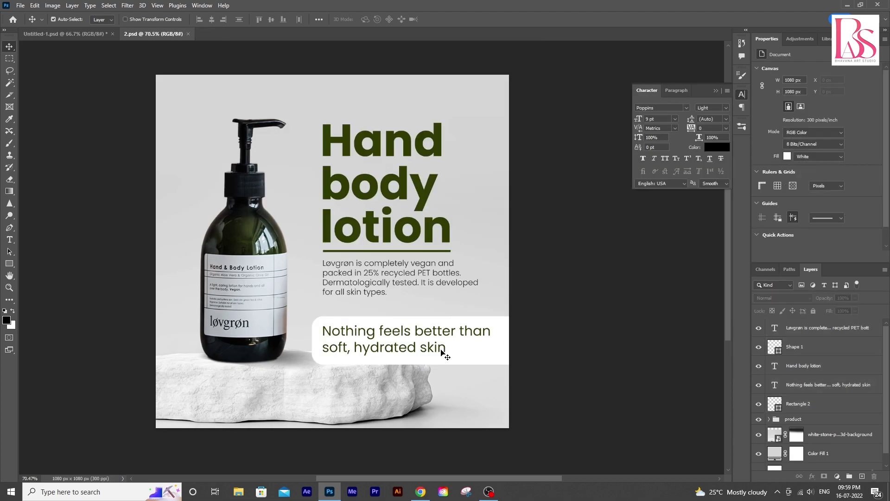
# Scale down the quote and white box beneath the paragraph, and shorten the text to "soft, hydrated skin"
pyautogui.moveTo(468, 366); pyautogui.dragTo(476, 349)
pyautogui.click(420, 348)
pyautogui.doubleClick(341, 338)
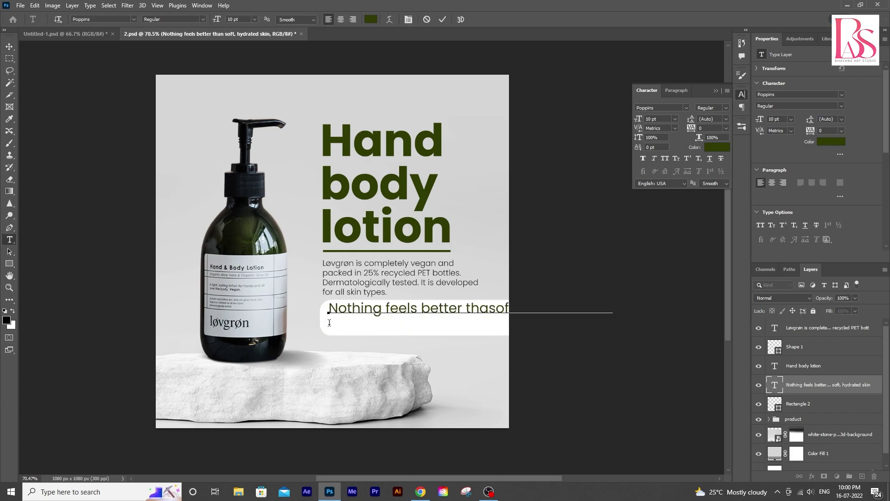
pyautogui.press('BackSpace')
pyautogui.press('BackSpace')
pyautogui.press('BackSpace')
pyautogui.press('BackSpace')
pyautogui.press('BackSpace')
pyautogui.press('BackSpace')
pyautogui.press('BackSpace')
pyautogui.press('BackSpace')
pyautogui.press('BackSpace')
pyautogui.press('BackSpace')
pyautogui.press('BackSpace')
pyautogui.press('BackSpace')
pyautogui.press('BackSpace')
pyautogui.press('BackSpace')
pyautogui.press('BackSpace')
pyautogui.press('BackSpace')
pyautogui.press('BackSpace')
pyautogui.press('BackSpace')
pyautogui.press('BackSpace')
pyautogui.press('BackSpace')
# Nudge the "soft, hydrated skin" text down to the middle of the white box
pyautogui.click(6, 47)
pyautogui.hotkey('shift', 'Down')
pyautogui.hotkey('shift', 'Down')
pyautogui.hotkey('shift', 'Down')
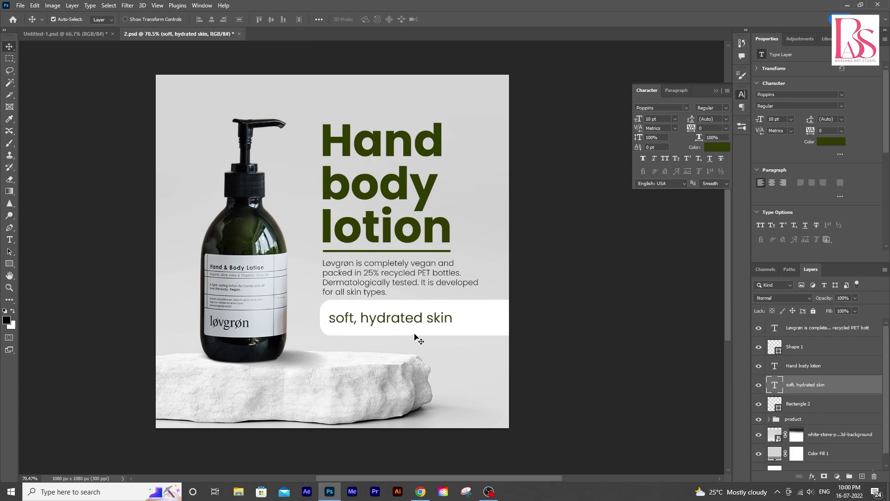
# Reduce the corner radius of the white box to 11 px on all corners
pyautogui.click(474, 323)
pyautogui.scroll(3, 345, 324)
pyautogui.press('u')
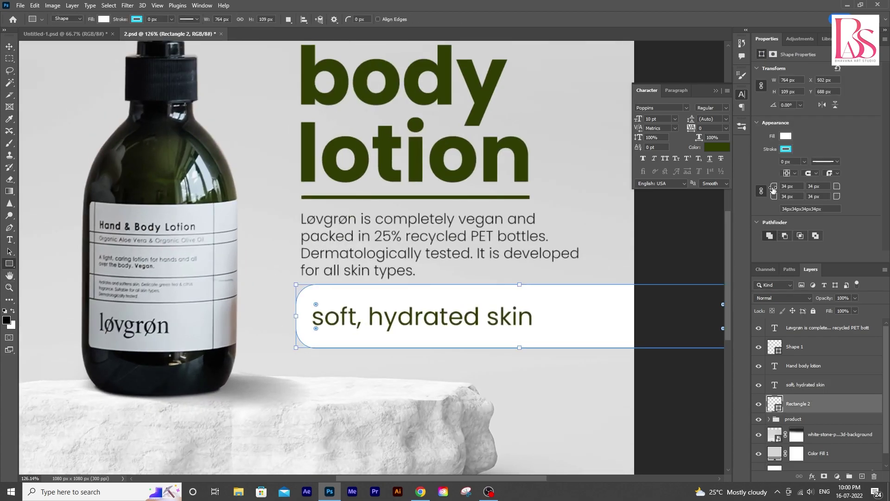
pyautogui.moveTo(773, 189); pyautogui.dragTo(762, 189)
# Capitalize the words of the box text so it reads "Soft, Hydrated Skin"
pyautogui.press('v')
pyautogui.doubleClick(524, 318)
pyautogui.moveTo(324, 317); pyautogui.dragTo(312, 316)
pyautogui.write('S')
pyautogui.moveTo(370, 317); pyautogui.dragTo(384, 316)
pyautogui.write('H')
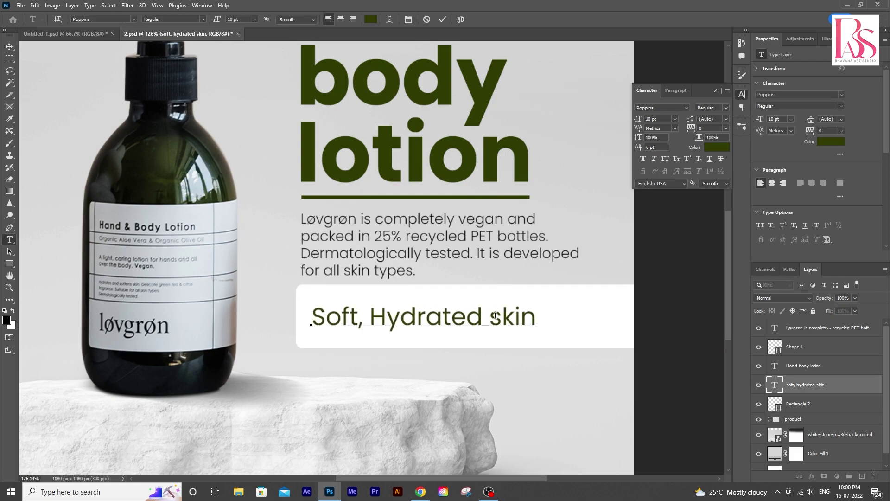
pyautogui.moveTo(501, 316); pyautogui.dragTo(487, 316)
pyautogui.write('S')
pyautogui.click(9, 46)
# Reduce the white box's height to 79 px and center the "Soft, Hydrated Skin" text vertically in it
pyautogui.scroll(-3, 399, 237)
pyautogui.scroll(-1, 403, 282)
pyautogui.moveTo(397, 273); pyautogui.dragTo(393, 270)
pyautogui.scroll(1, 516, 300)
pyautogui.moveTo(516, 300); pyautogui.dragTo(466, 303)
pyautogui.hotkey('ctrl', 't')
pyautogui.moveTo(466, 282); pyautogui.dragTo(467, 272)
pyautogui.press('Return')
pyautogui.keyDown('ctrl'); pyautogui.keyDown('shift'); pyautogui.click(403, 287); pyautogui.keyUp('shift'); pyautogui.keyUp('ctrl')
pyautogui.click(271, 19)
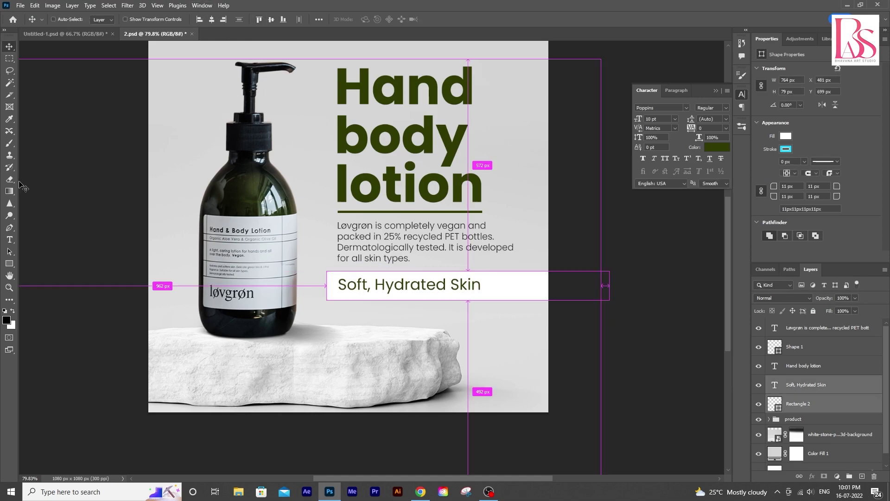
# Show the rulers and place a vertical guide along the left edge of the headline and paragraph
pyautogui.hotkey('ctrl', 'r')
pyautogui.moveTo(22, 182); pyautogui.dragTo(364, 283)
pyautogui.moveTo(405, 385); pyautogui.dragTo(431, 352)
# Align the "Soft, Hydrated Skin" text to the vertical guide, with the white box starting slightly to its left
pyautogui.moveTo(352, 313); pyautogui.dragTo(370, 314)
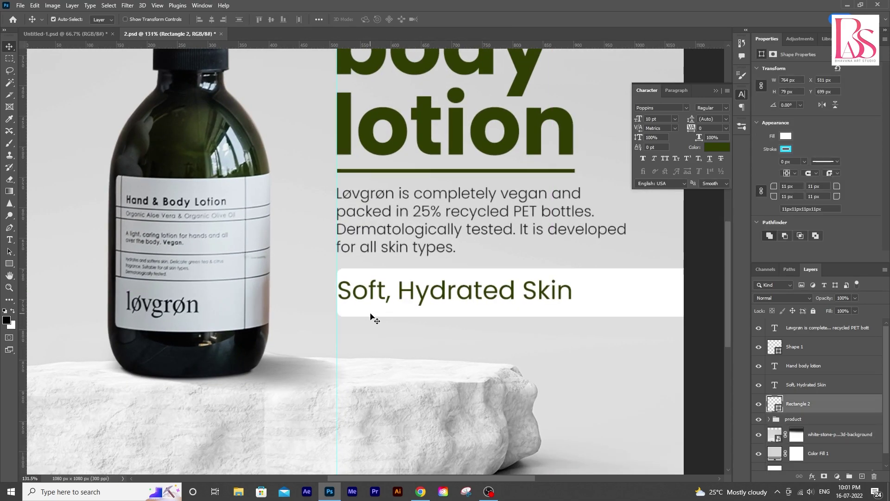
pyautogui.hotkey('shift', 'Left')
pyautogui.scroll(-1, 380, 302)
pyautogui.moveTo(412, 277); pyautogui.dragTo(415, 280)
pyautogui.scroll(-1, 412, 280)
# Copy the Løvgrøn brand name from the green design into 2.psd and place it in the canvas's upper-left corner
pyautogui.moveTo(460, 344); pyautogui.dragTo(445, 339)
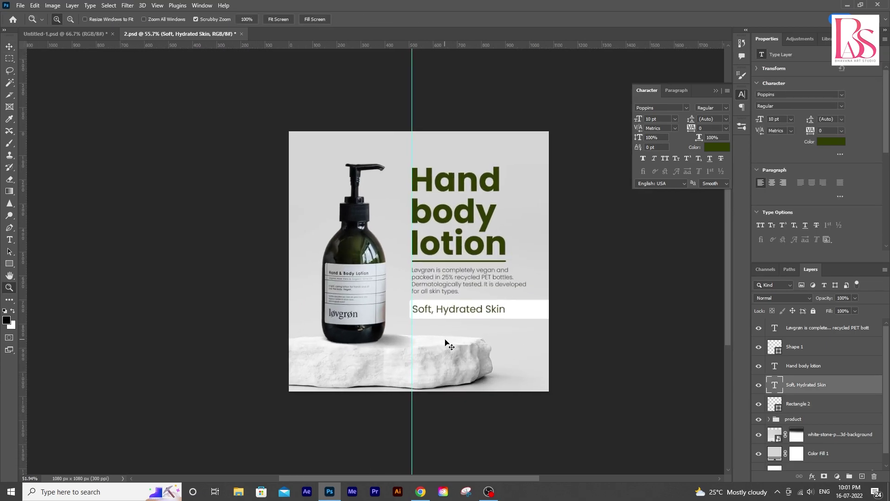
pyautogui.click(65, 34)
pyautogui.moveTo(235, 117); pyautogui.dragTo(560, 315)
pyautogui.hotkey('ctrl', 't')
pyautogui.moveTo(431, 256); pyautogui.dragTo(326, 150)
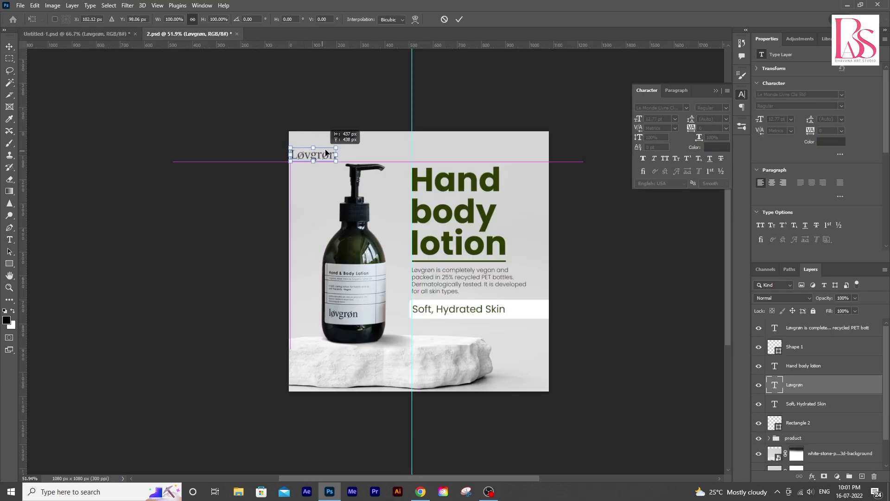
pyautogui.press('Return')
pyautogui.scroll(3, 324, 262)
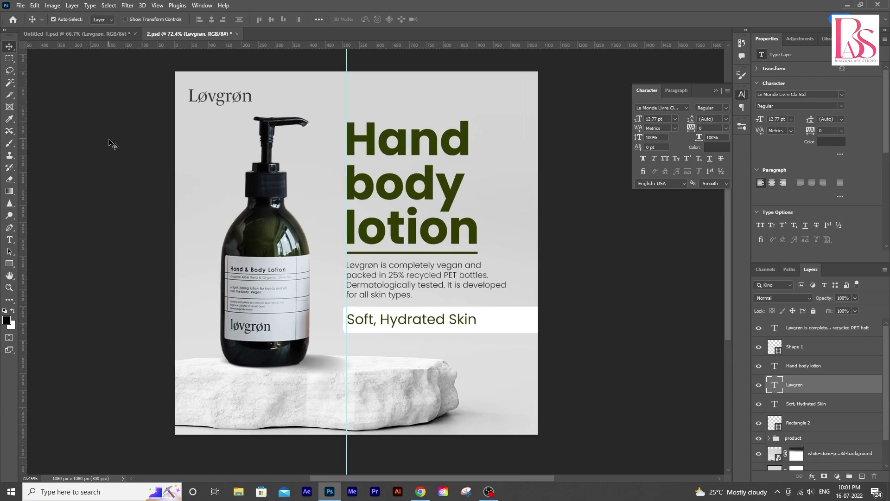
# Hide the vertical guide on the canvas
pyautogui.hotkey('ctrl', ';')
pyautogui.scroll(-1, 427, 252)
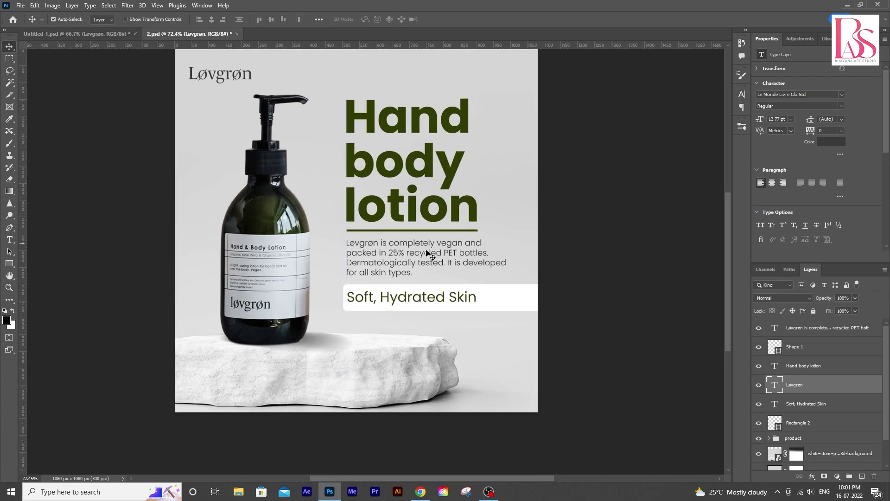
pyautogui.scroll(-3, 427, 252)
pyautogui.scroll(3, 414, 282)
# Group all the text layers with the underline and white box shapes, and name the group "text"
pyautogui.click(816, 332)
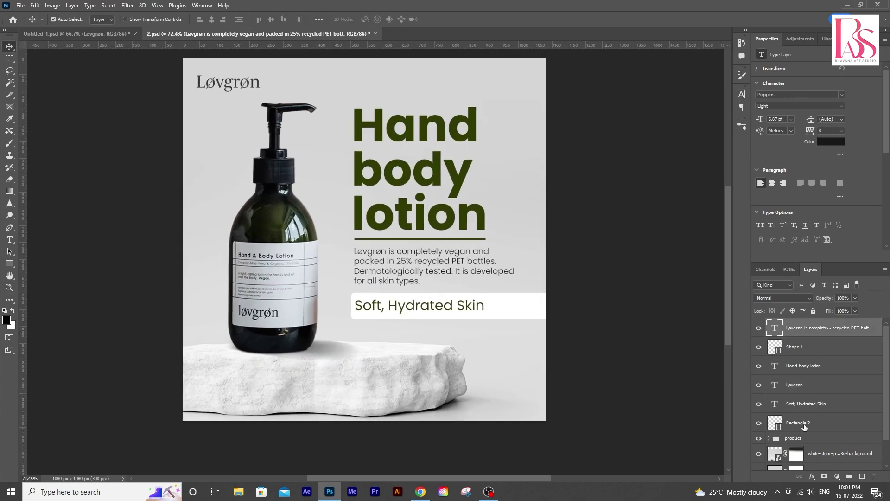
pyautogui.keyDown('shift'); pyautogui.click(809, 422); pyautogui.keyUp('shift')
pyautogui.hotkey('ctrl', 'g')
pyautogui.doubleClick(795, 323)
pyautogui.click(782, 427)
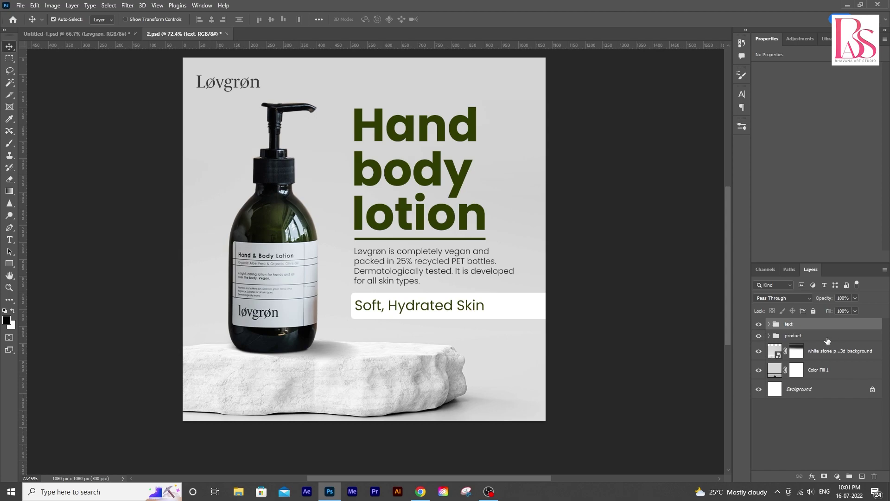
# Add a black Solid Color fill layer directly above the product group and hide it
pyautogui.click(828, 338)
pyautogui.click(758, 336)
pyautogui.click(758, 336)
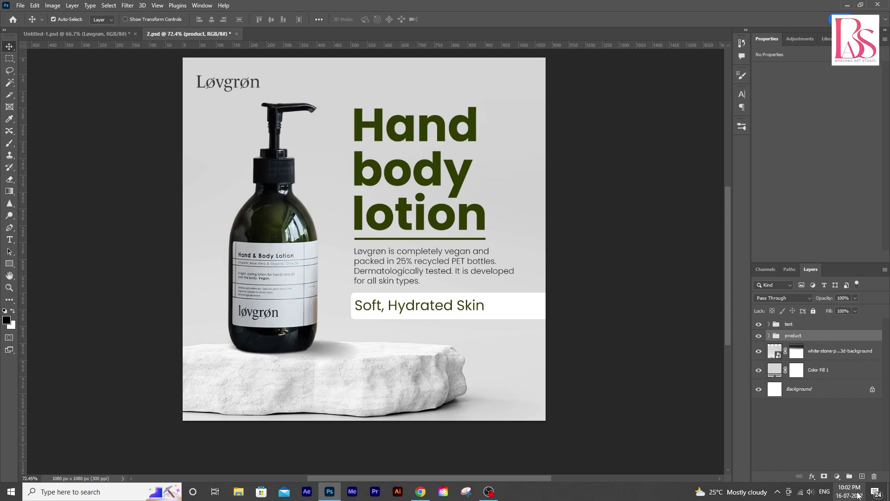
pyautogui.click(842, 482)
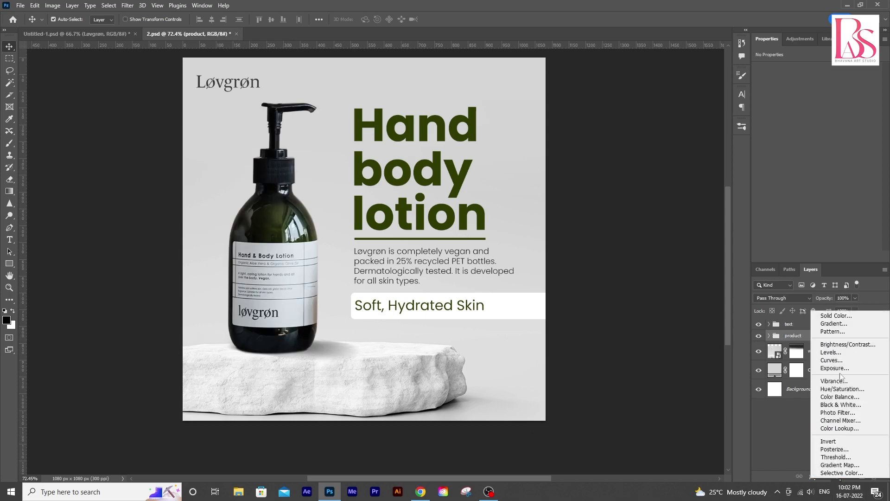
pyautogui.click(830, 316)
pyautogui.click(848, 189)
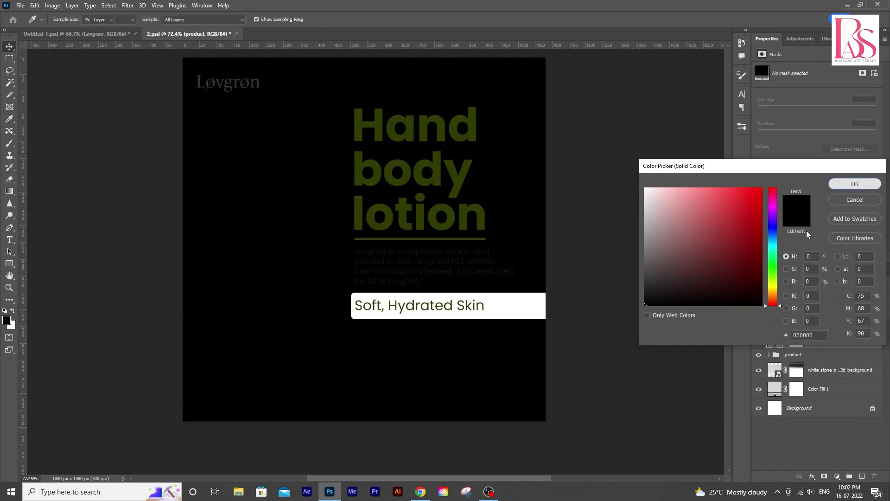
pyautogui.click(758, 339)
# Change the hidden fill layer's color to the yellow #ded165
pyautogui.doubleClick(772, 340)
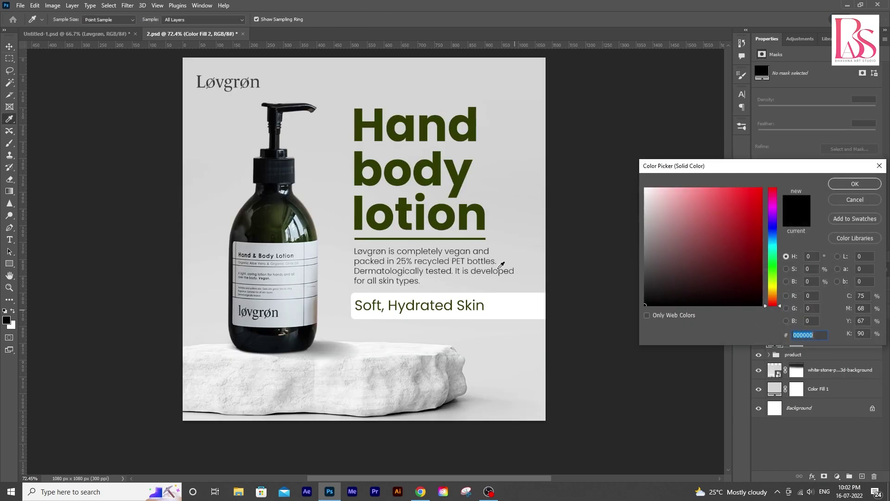
pyautogui.moveTo(774, 297); pyautogui.dragTo(774, 287)
pyautogui.click(699, 198)
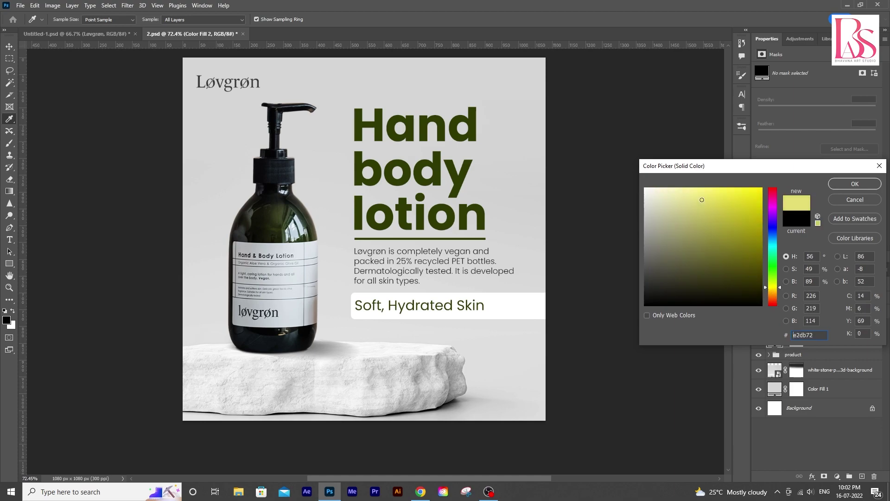
pyautogui.click(705, 199)
pyautogui.click(708, 203)
pyautogui.click(771, 287)
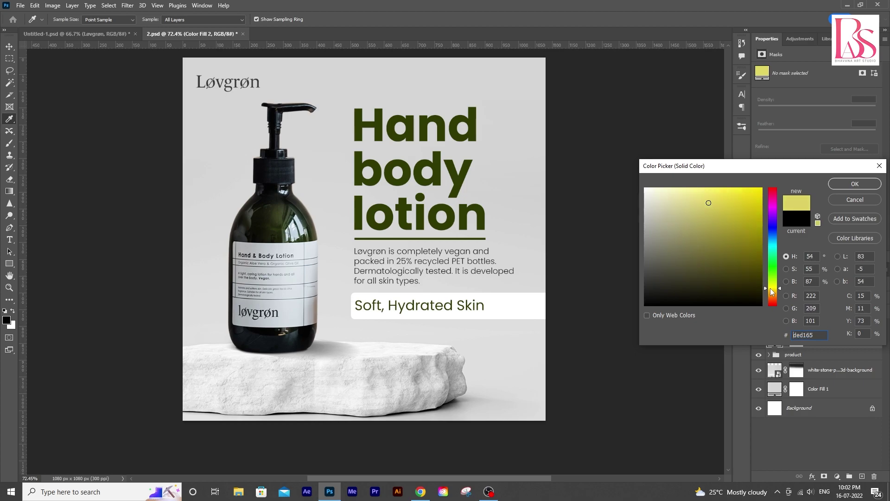
pyautogui.press('Return')
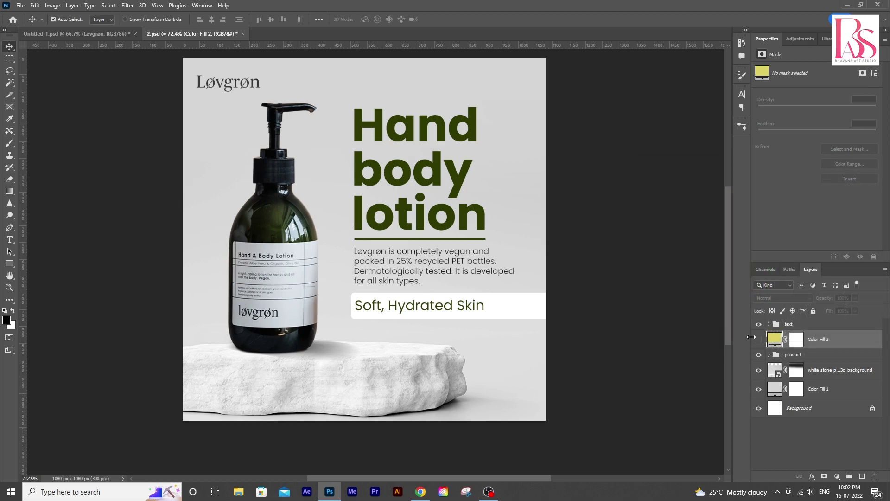
# Show the yellow fill layer, set its blend mode to Color and reduce its Fill to 17%
pyautogui.click(759, 338)
pyautogui.click(770, 296)
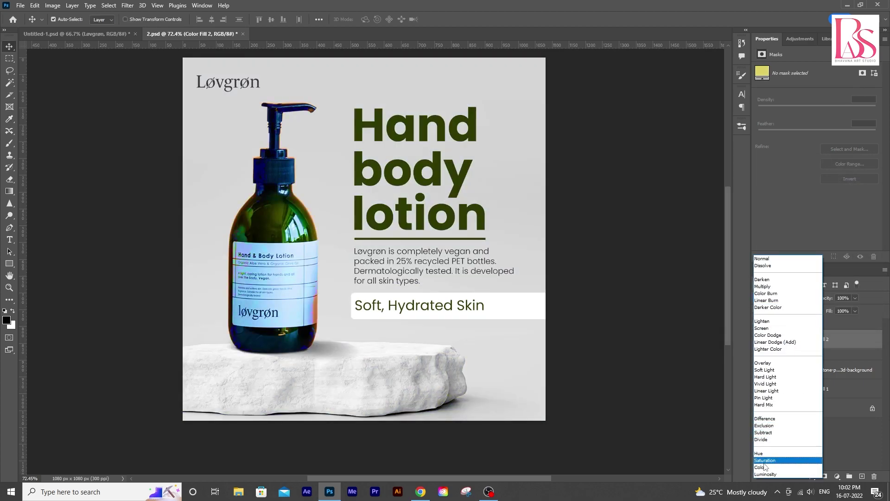
pyautogui.click(764, 466)
pyautogui.click(854, 311)
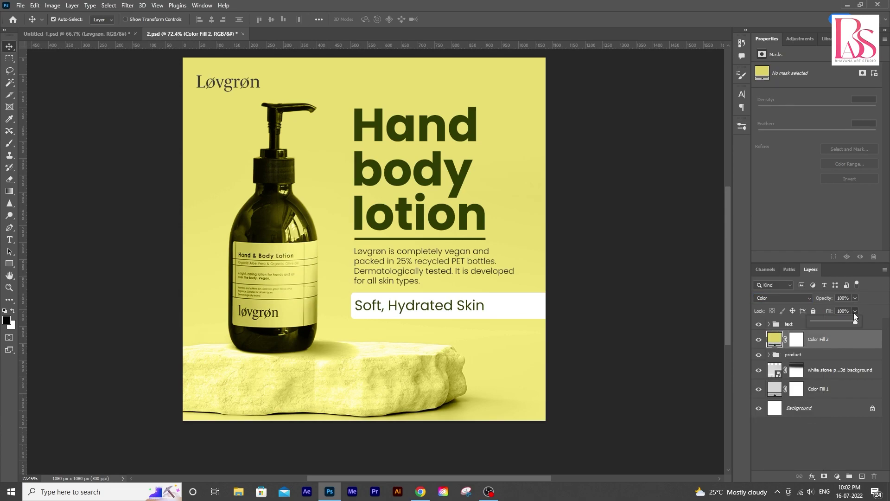
pyautogui.moveTo(839, 320); pyautogui.dragTo(833, 321)
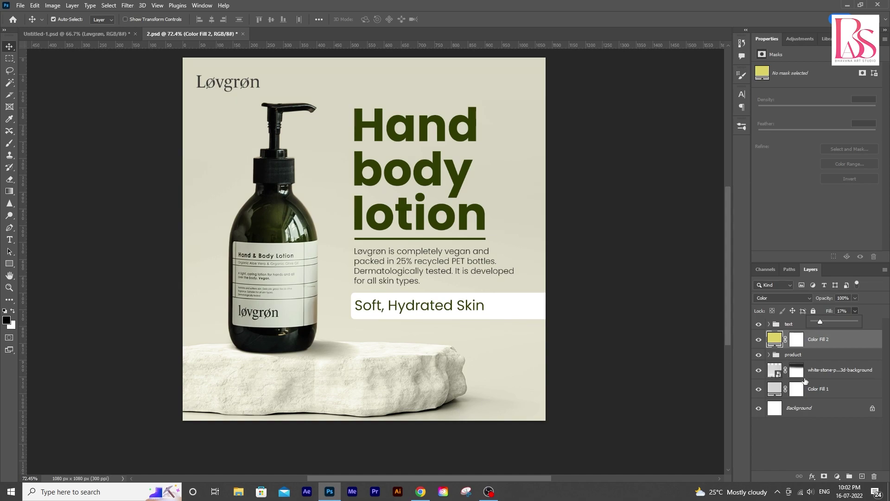
# Clip the yellow fill layer to the product group so it tints only the bottle
pyautogui.rightClick(768, 342)
pyautogui.press('Escape')
pyautogui.rightClick(819, 340)
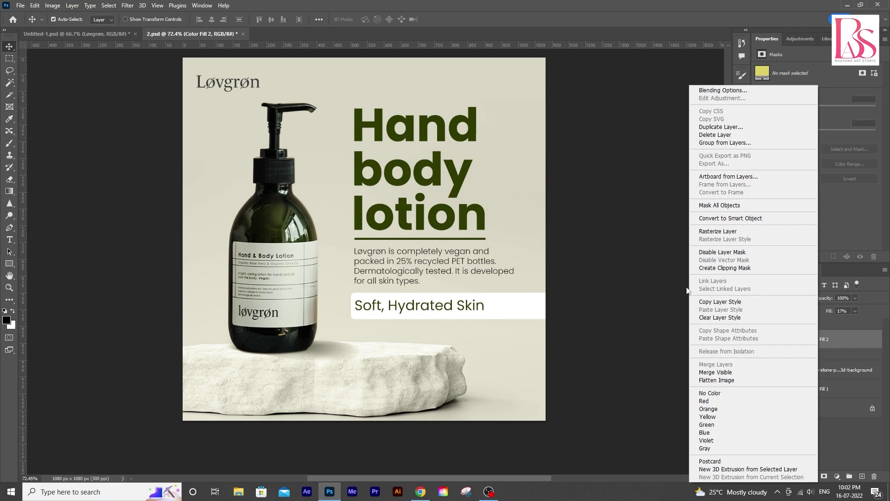
pyautogui.click(717, 269)
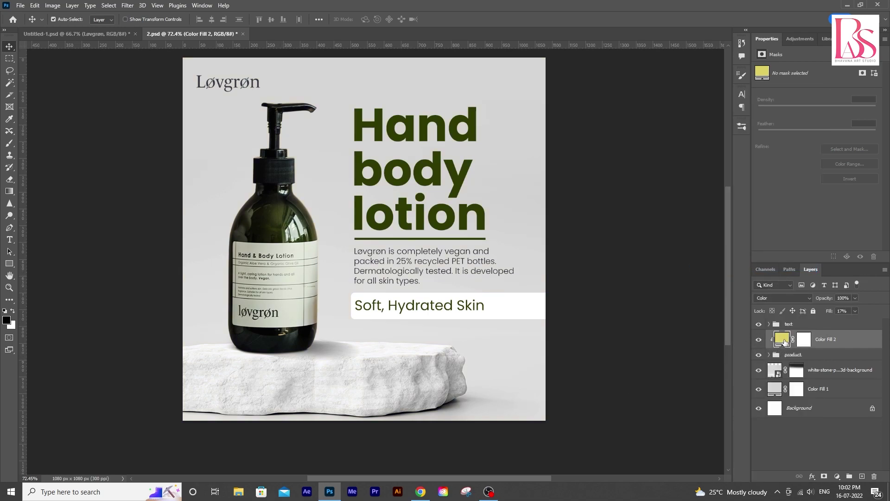
# Change the clipped fill's color to the grey #d6d6d6 sampled from the background and raise its Fill to 42%
pyautogui.doubleClick(781, 342)
pyautogui.click(336, 165)
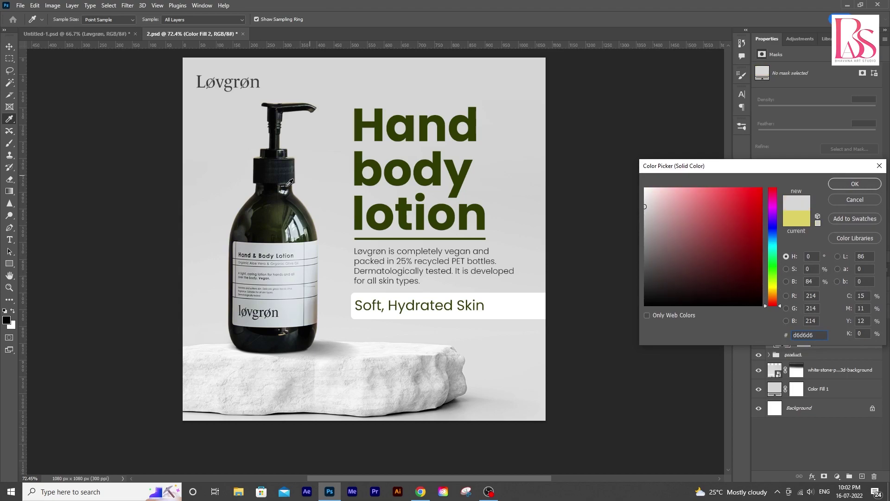
pyautogui.click(855, 184)
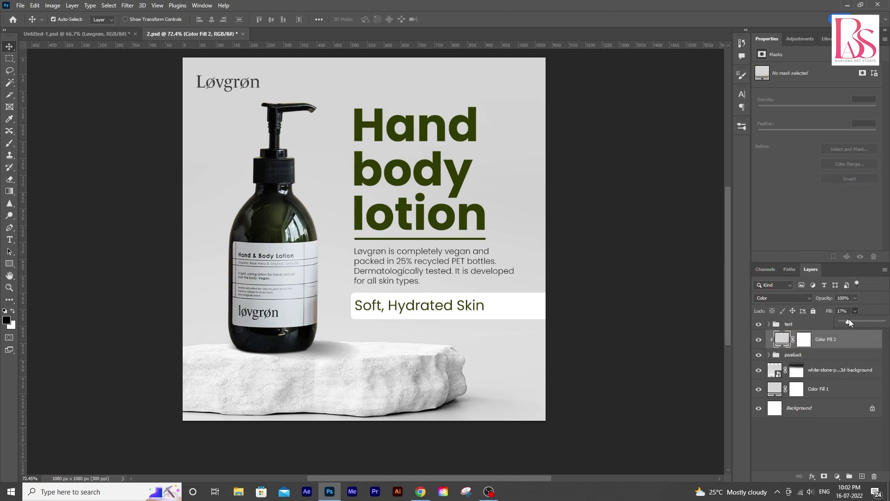
pyautogui.moveTo(855, 322); pyautogui.dragTo(879, 323)
pyautogui.moveTo(876, 327); pyautogui.dragTo(880, 327)
# Check the tinted bottle and save the document
pyautogui.scroll(-1, 505, 369)
pyautogui.moveTo(505, 369); pyautogui.dragTo(476, 374)
pyautogui.scroll(2, 487, 362)
pyautogui.press('v')
pyautogui.hotkey('ctrl', 's')
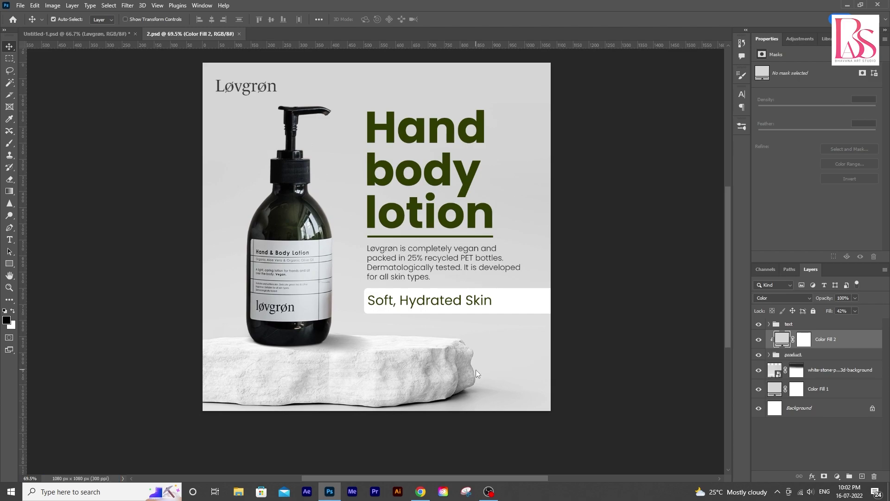
# Compare the bottle with the clipped grey fill hidden and shown
pyautogui.click(758, 340)
pyautogui.click(758, 340)
pyautogui.click(758, 340)
pyautogui.click(759, 340)
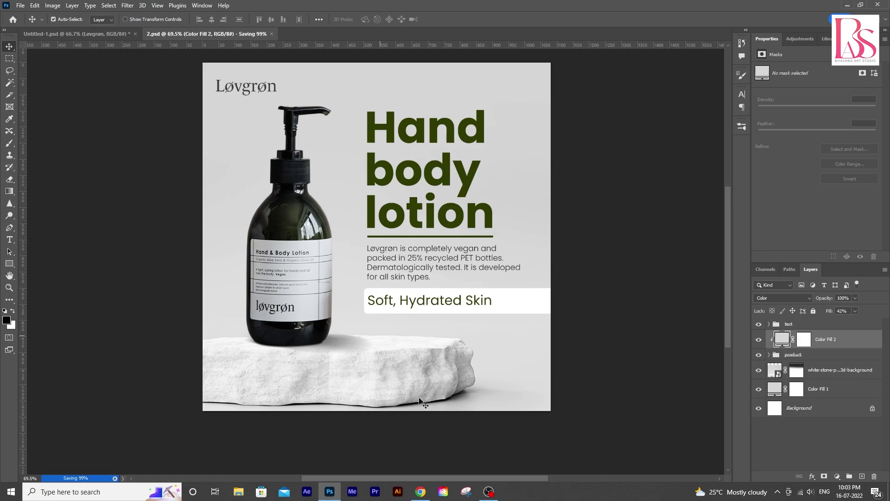
# Add another Solid Color fill layer in warm yellow #eec564 above the clipped grey fill
pyautogui.click(837, 477)
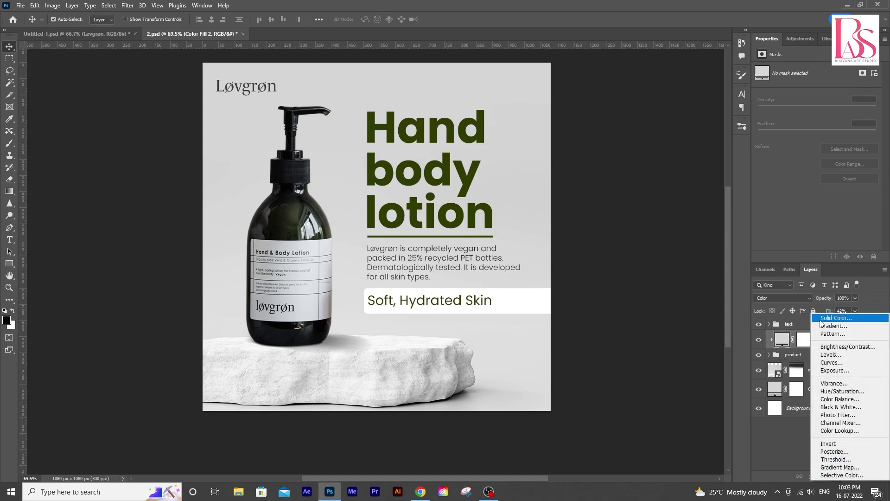
pyautogui.click(822, 319)
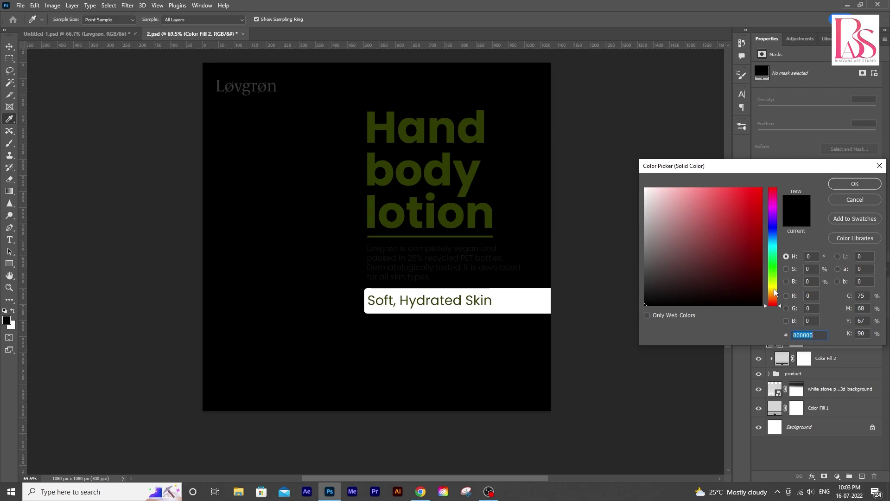
pyautogui.click(772, 292)
pyautogui.click(747, 264)
pyautogui.click(712, 193)
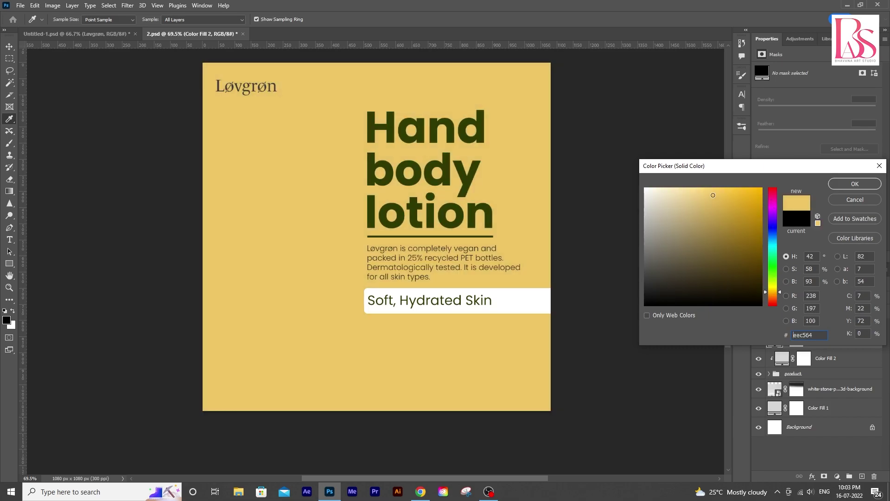
pyautogui.click(850, 183)
# Set the warm yellow fill layer's blend mode to Color and lower its Fill to a faint beige tint
pyautogui.click(782, 295)
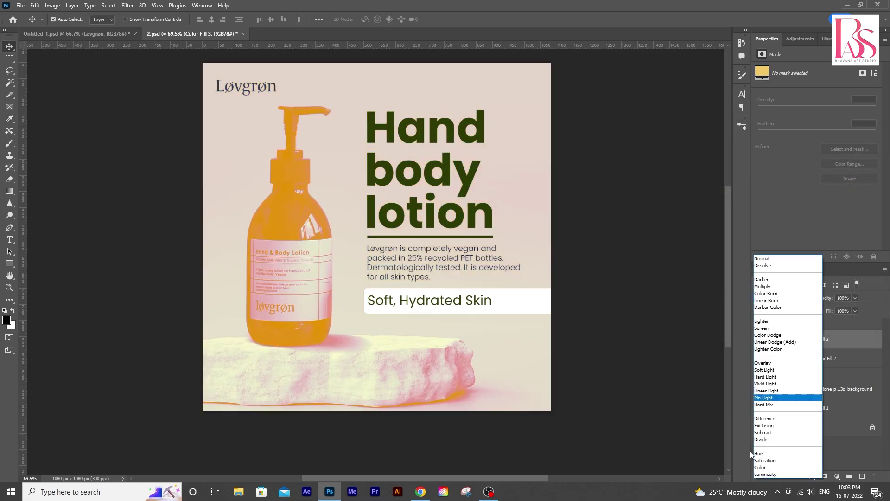
pyautogui.click(784, 470)
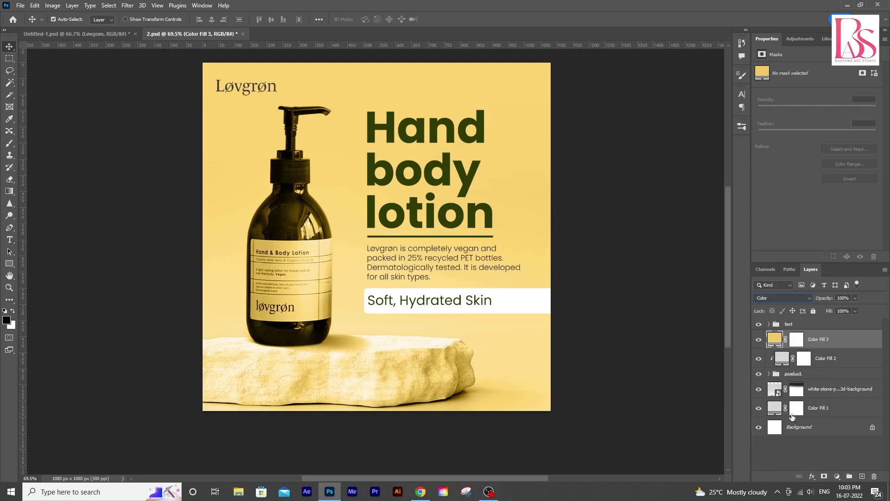
pyautogui.click(855, 311)
pyautogui.moveTo(835, 323); pyautogui.dragTo(820, 321)
pyautogui.click(758, 363)
# Change the "Hand body lotion" headline's text color to the near-black #0e0e0e
pyautogui.press('z')
pyautogui.moveTo(402, 368)
pyautogui.mouseDown()
pyautogui.moveTo(378, 330)
pyautogui.moveTo(415, 363)
pyautogui.mouseUp()
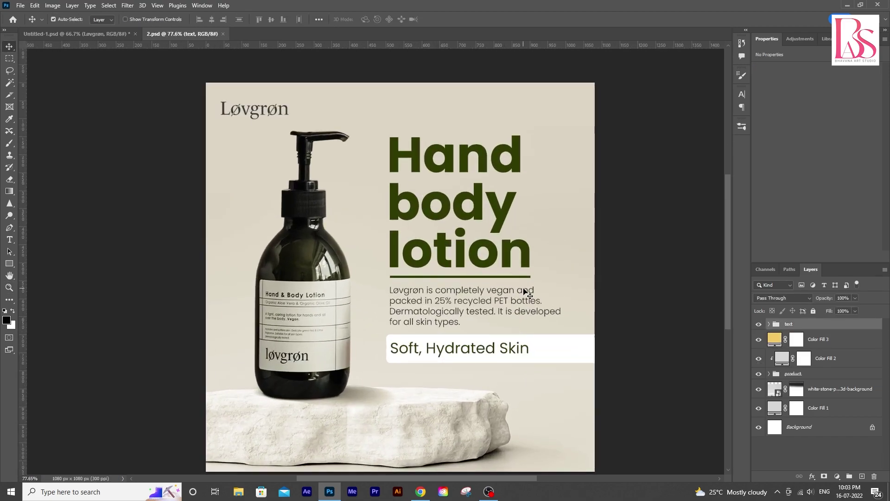
pyautogui.press('v')
pyautogui.click(510, 209)
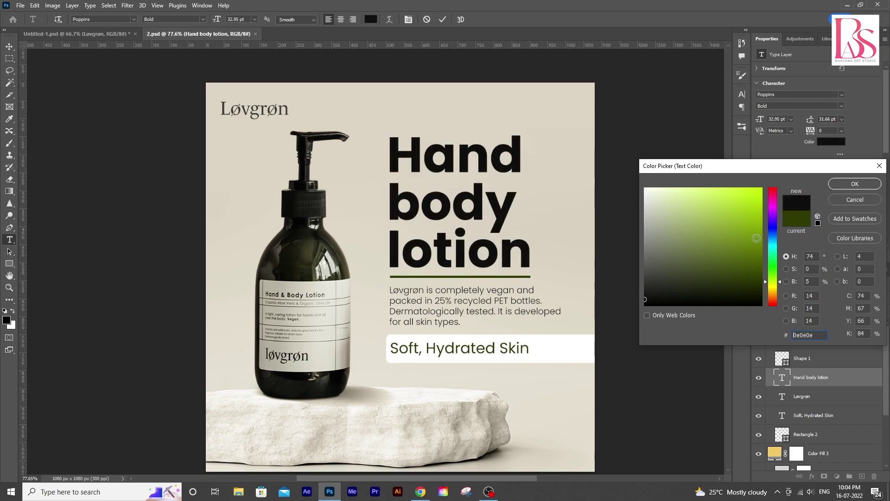
pyautogui.press('Return')
pyautogui.press('z')
pyautogui.moveTo(515, 325)
pyautogui.mouseDown()
pyautogui.moveTo(493, 325)
pyautogui.moveTo(514, 323)
pyautogui.mouseUp()
pyautogui.press('v')
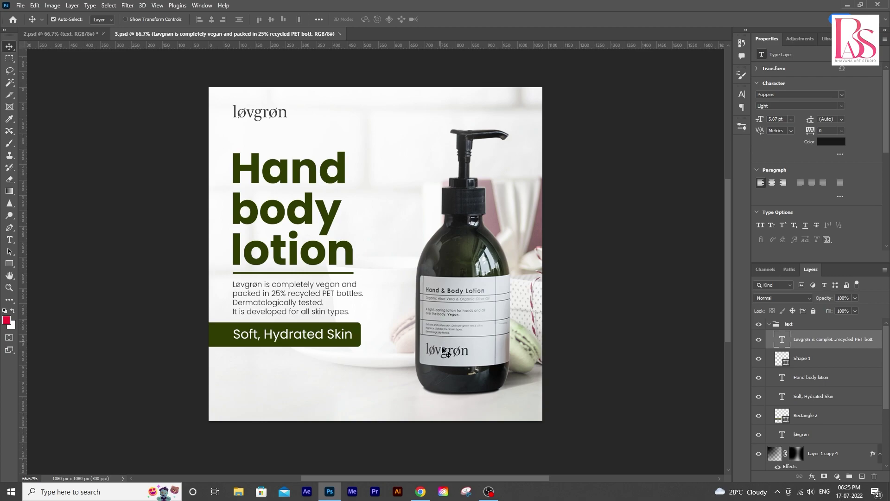
pyautogui.press('z')
pyautogui.moveTo(442, 349); pyautogui.dragTo(411, 327)
pyautogui.press('v')
pyautogui.press('z')
pyautogui.press('v')
pyautogui.scroll(1, 412, 339)
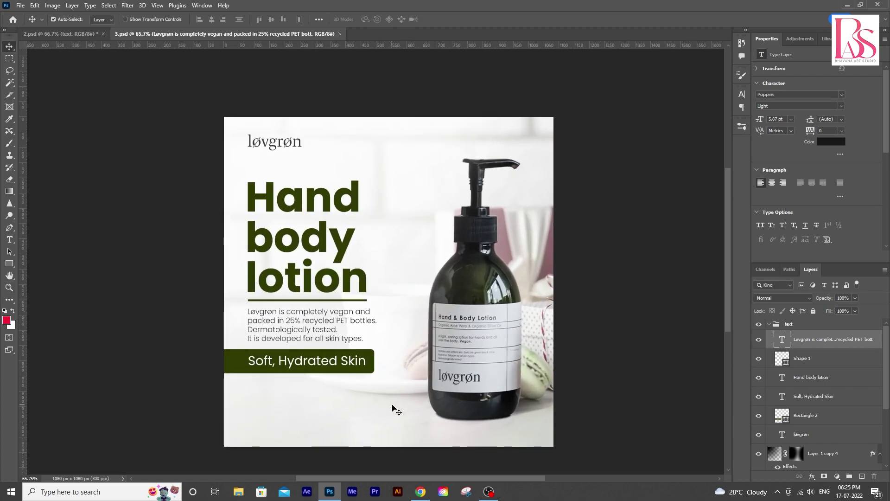